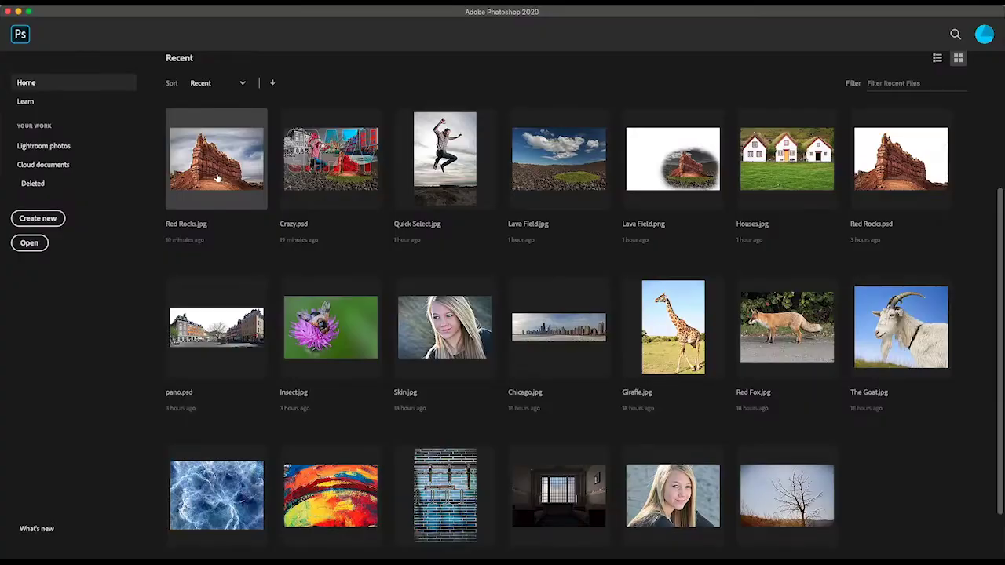
Open Red Rocks.jpg from the recent files and add a white layer mask to it
{"action": "left_click", "coordinate": [218, 178]}
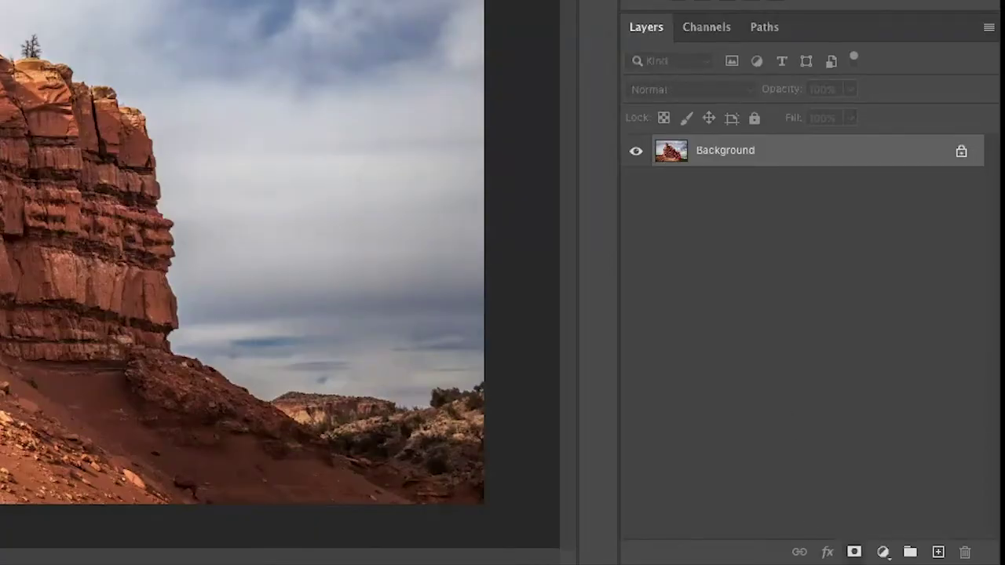
{"action": "left_click", "coordinate": [853, 551]}
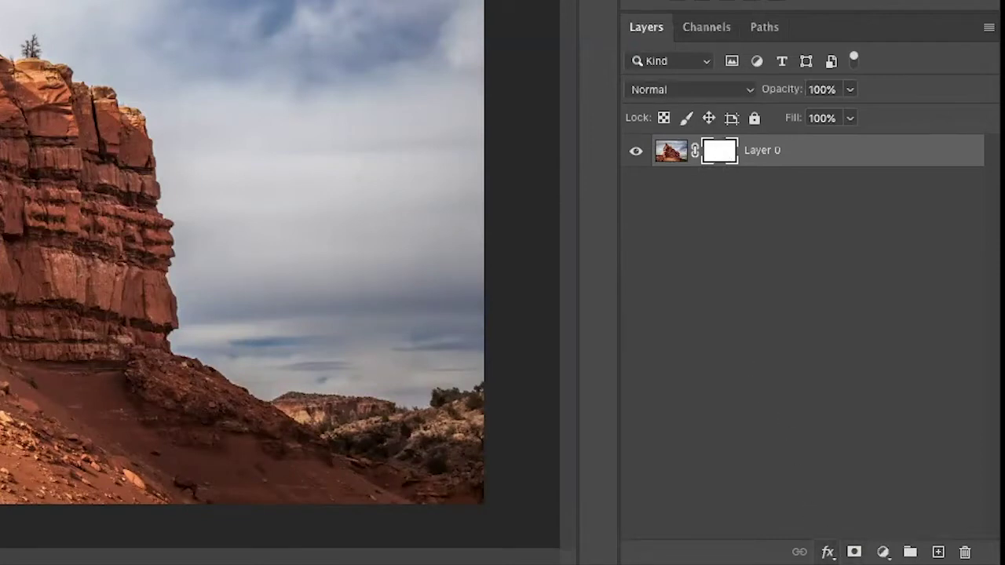
Open Blending Options for Layer 0 from the fx layer-effects menu
{"action": "left_click", "coordinate": [827, 552]}
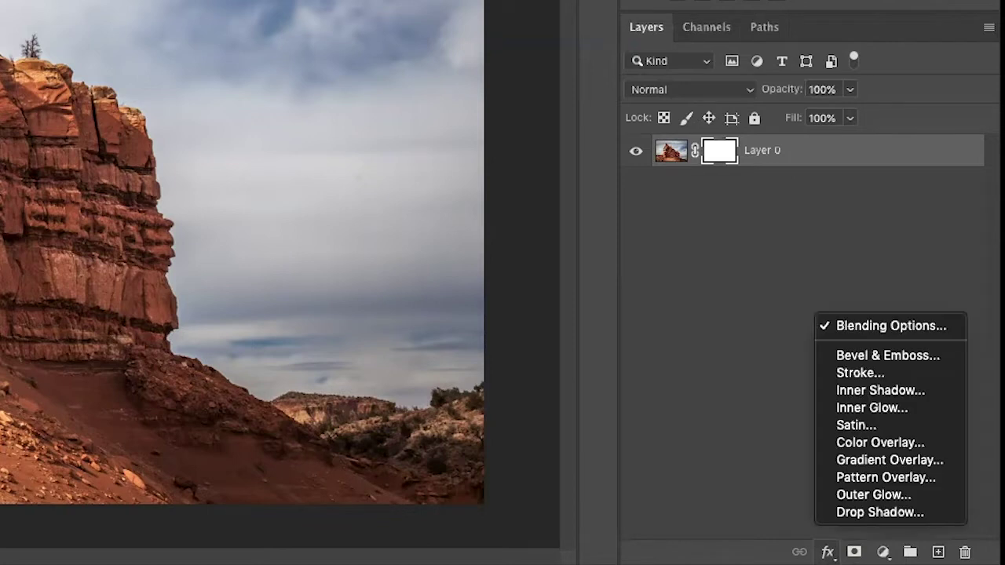
{"action": "left_click", "coordinate": [877, 325]}
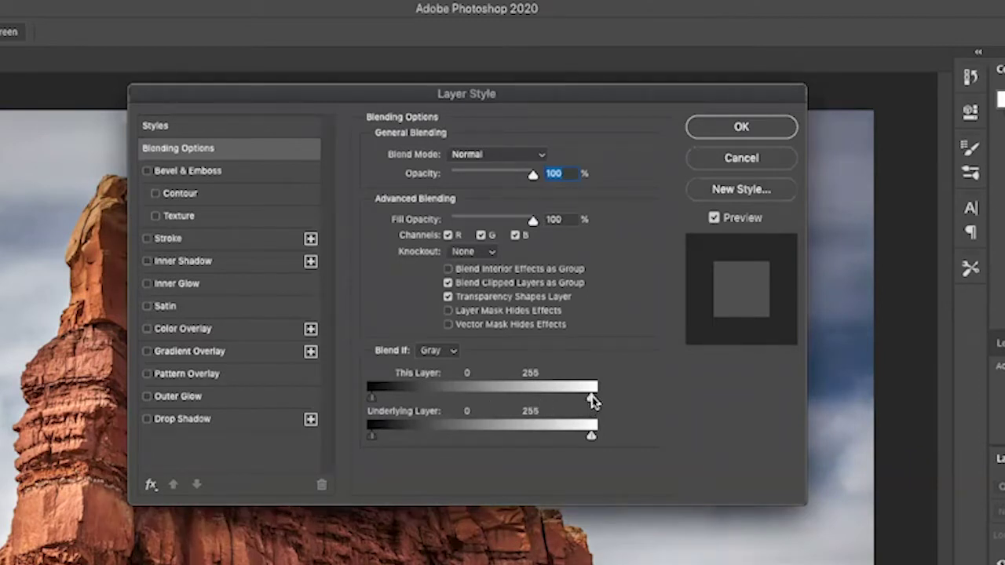
{"action": "left_click_drag", "start_coordinate": [592, 401], "coordinate": [543, 401]}
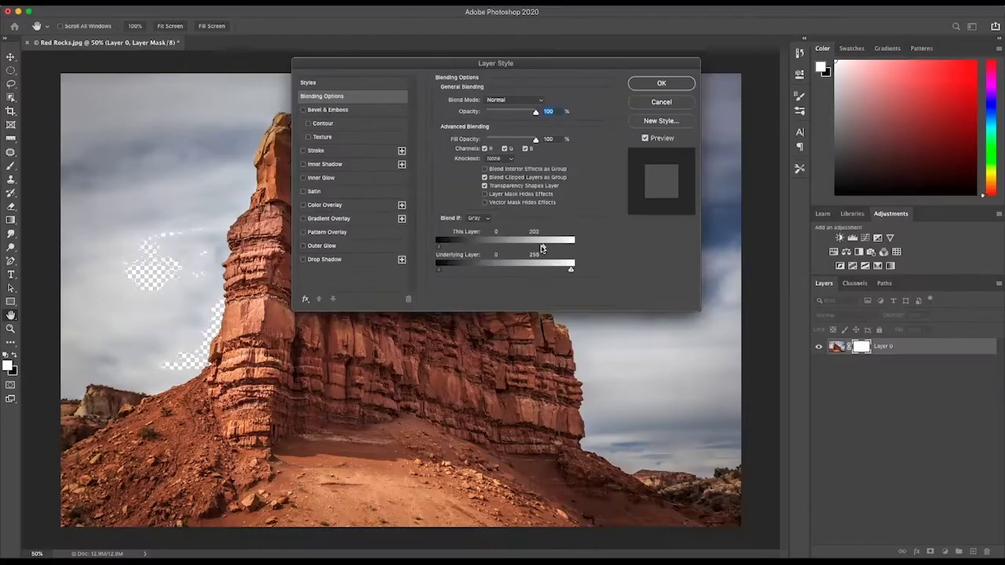
{"action": "left_click_drag", "start_coordinate": [540, 248], "coordinate": [535, 248]}
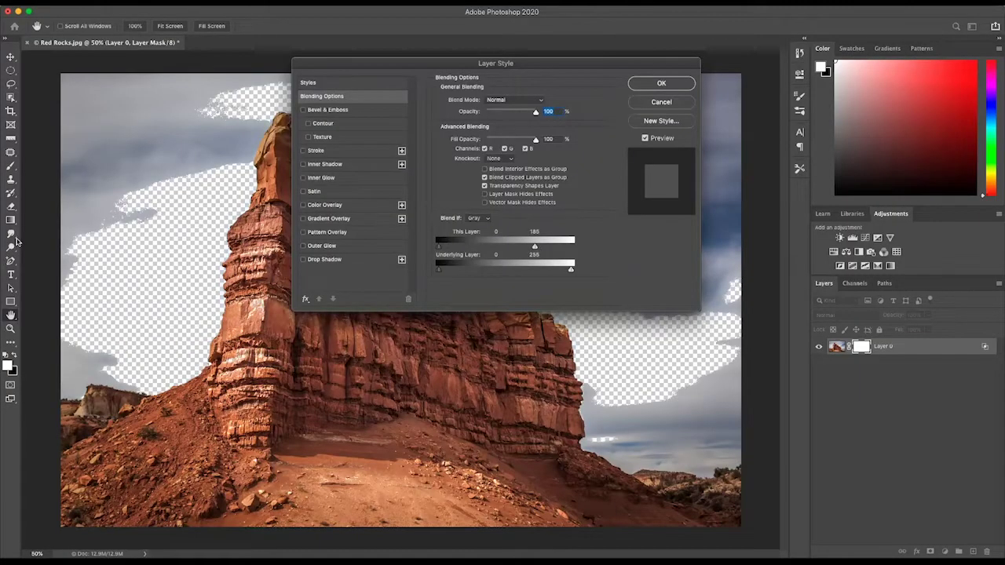
{"action": "left_click_drag", "start_coordinate": [393, 68], "coordinate": [613, 66]}
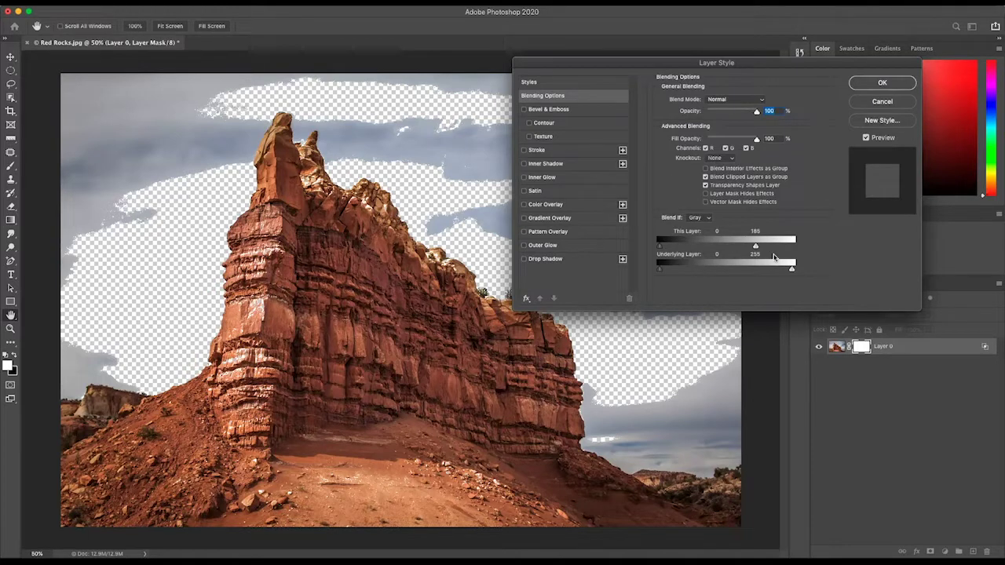
{"action": "left_click_drag", "start_coordinate": [755, 246], "coordinate": [722, 248]}
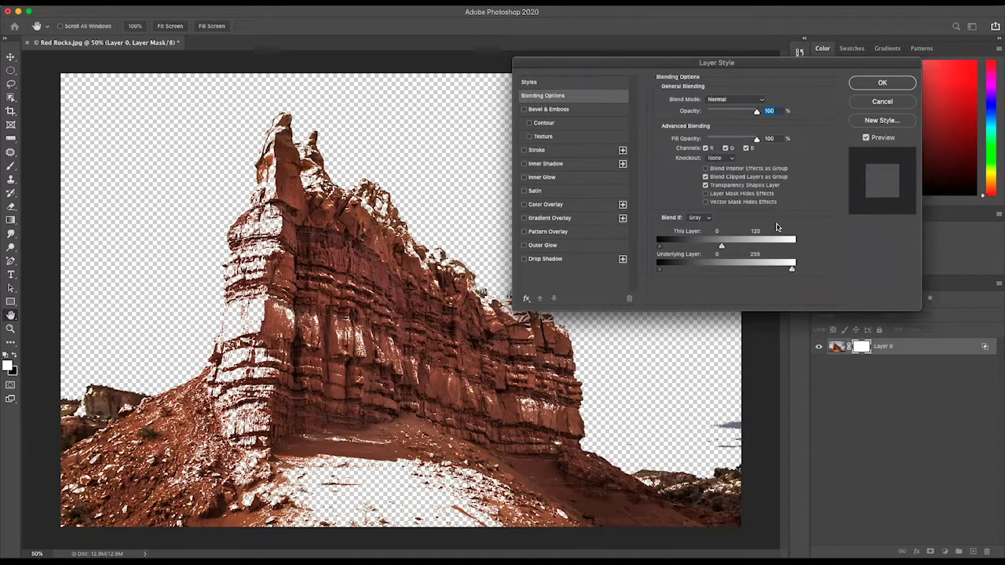
{"action": "left_click_drag", "start_coordinate": [722, 246], "coordinate": [811, 249]}
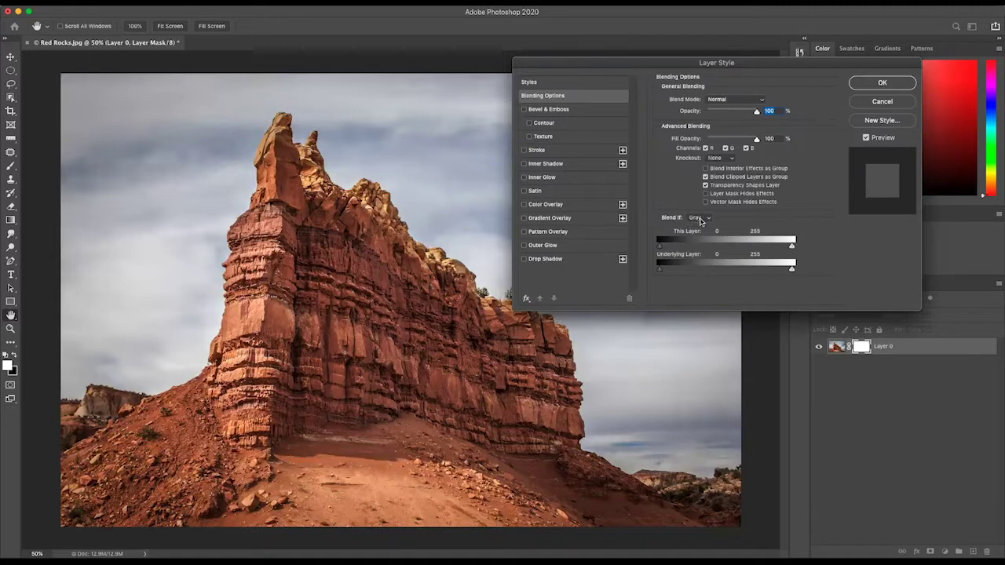
Set Blend If to Blue with This Layer at 0–164 to clear the sky, then apply
{"action": "left_click", "coordinate": [702, 220]}
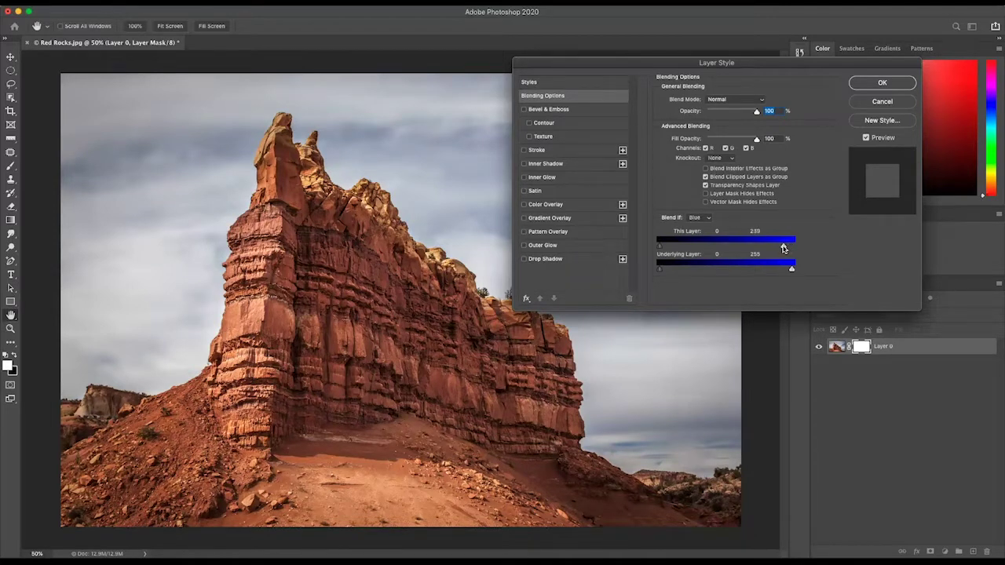
{"action": "left_click_drag", "start_coordinate": [779, 248], "coordinate": [723, 244]}
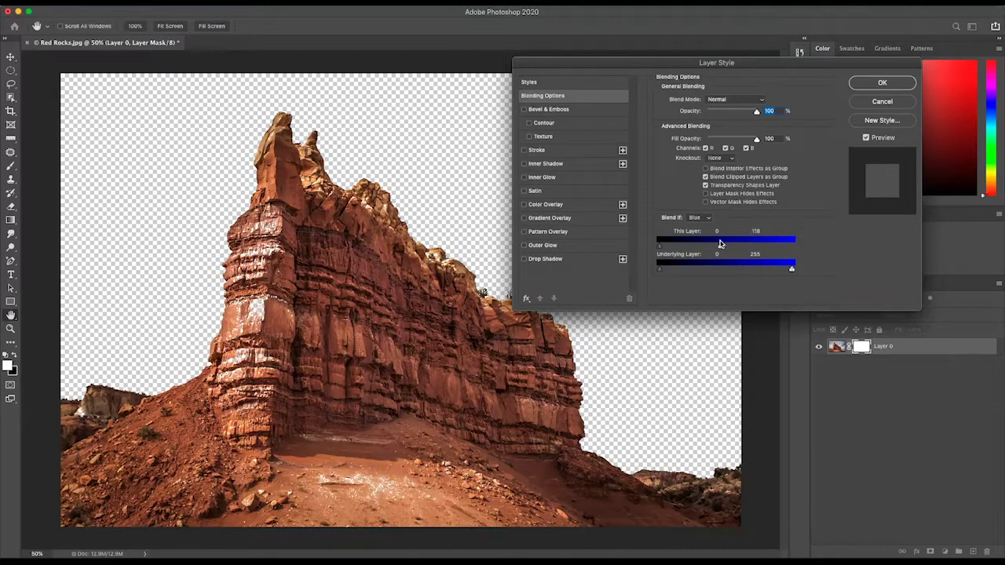
{"action": "left_click_drag", "start_coordinate": [710, 245], "coordinate": [744, 245]}
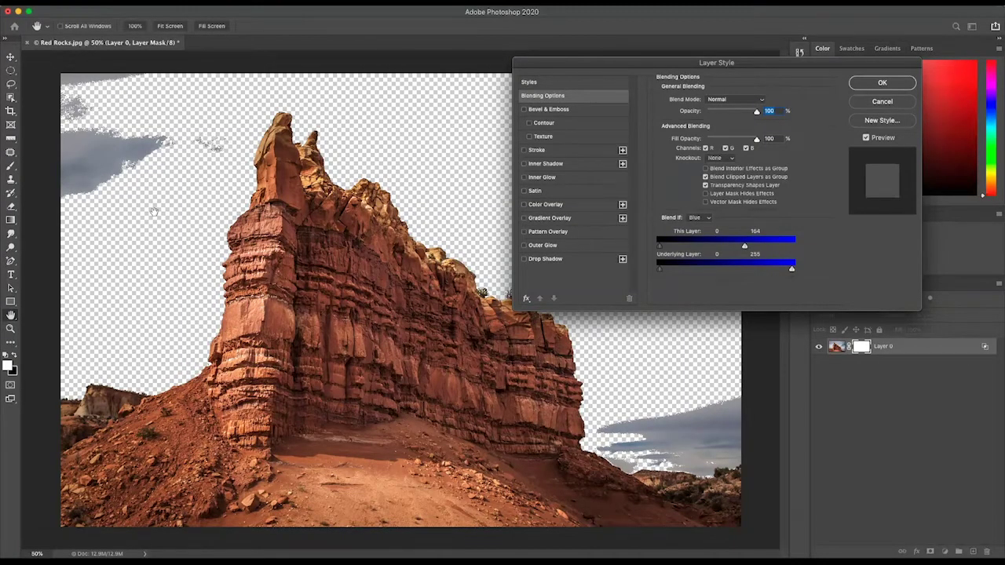
{"action": "key", "text": "Return"}
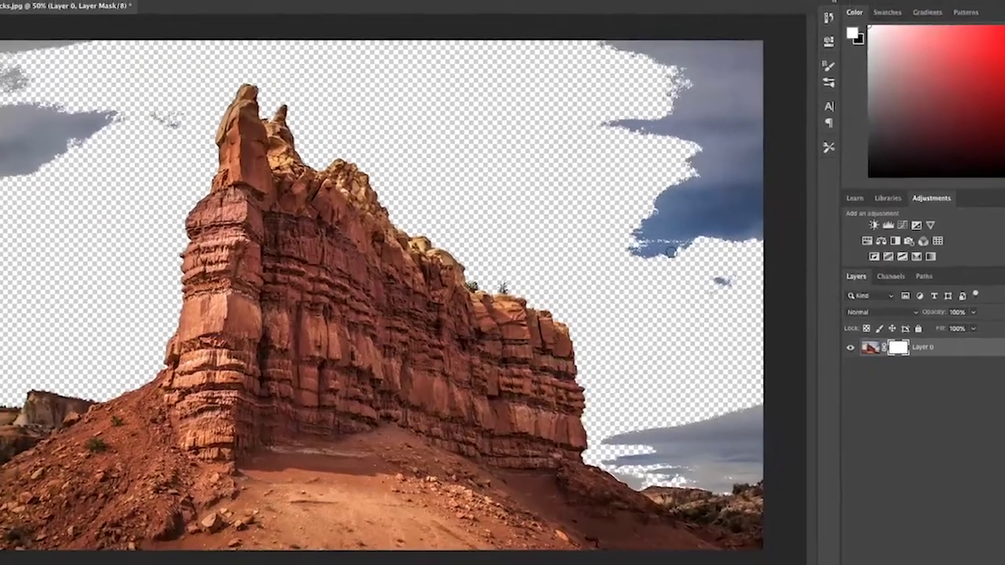
Paint black on the mask over the leftover clouds at the upper corners and lower right
{"action": "key", "text": "x"}
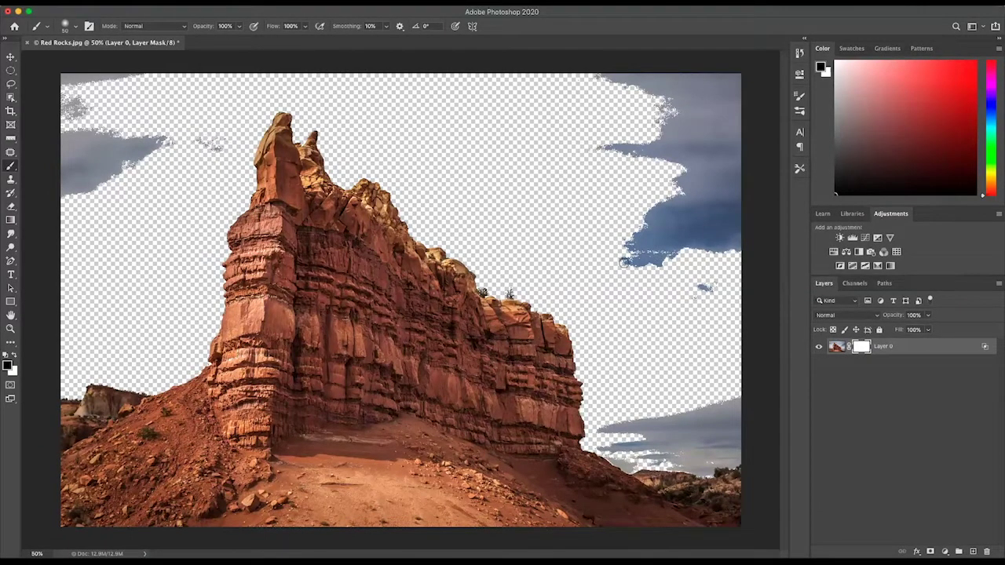
{"action": "key", "text": "bracketright"}
{"action": "key", "text": "bracketright"}
{"action": "key", "text": "bracketright"}
{"action": "key", "text": "bracketright"}
{"action": "key", "text": "bracketright"}
{"action": "mouse_move", "coordinate": [628, 262]}
{"action": "left_mouse_down"}
{"action": "mouse_move", "coordinate": [700, 207]}
{"action": "mouse_move", "coordinate": [639, 244]}
{"action": "mouse_move", "coordinate": [623, 190]}
{"action": "mouse_move", "coordinate": [632, 164]}
{"action": "mouse_move", "coordinate": [540, 73]}
{"action": "mouse_move", "coordinate": [742, 81]}
{"action": "mouse_move", "coordinate": [649, 84]}
{"action": "mouse_move", "coordinate": [735, 128]}
{"action": "mouse_move", "coordinate": [724, 190]}
{"action": "mouse_move", "coordinate": [730, 283]}
{"action": "mouse_move", "coordinate": [725, 171]}
{"action": "mouse_move", "coordinate": [668, 201]}
{"action": "mouse_move", "coordinate": [684, 167]}
{"action": "mouse_move", "coordinate": [614, 148]}
{"action": "mouse_move", "coordinate": [694, 312]}
{"action": "mouse_move", "coordinate": [723, 284]}
{"action": "mouse_move", "coordinate": [597, 233]}
{"action": "left_mouse_up"}
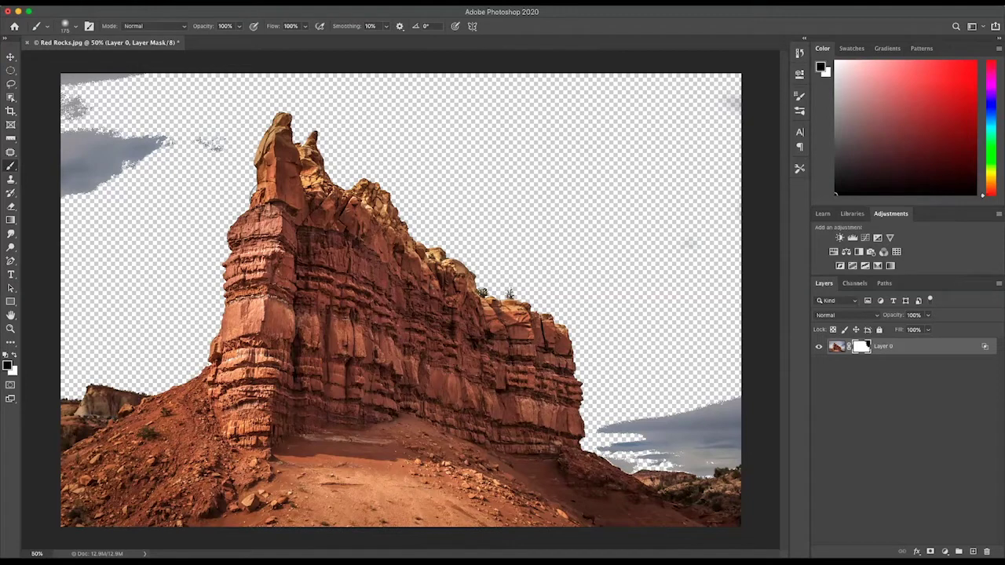
{"action": "mouse_move", "coordinate": [205, 139]}
{"action": "left_mouse_down"}
{"action": "mouse_move", "coordinate": [102, 175]}
{"action": "mouse_move", "coordinate": [72, 123]}
{"action": "mouse_move", "coordinate": [134, 83]}
{"action": "mouse_move", "coordinate": [115, 132]}
{"action": "mouse_move", "coordinate": [208, 157]}
{"action": "mouse_move", "coordinate": [99, 108]}
{"action": "left_mouse_up"}
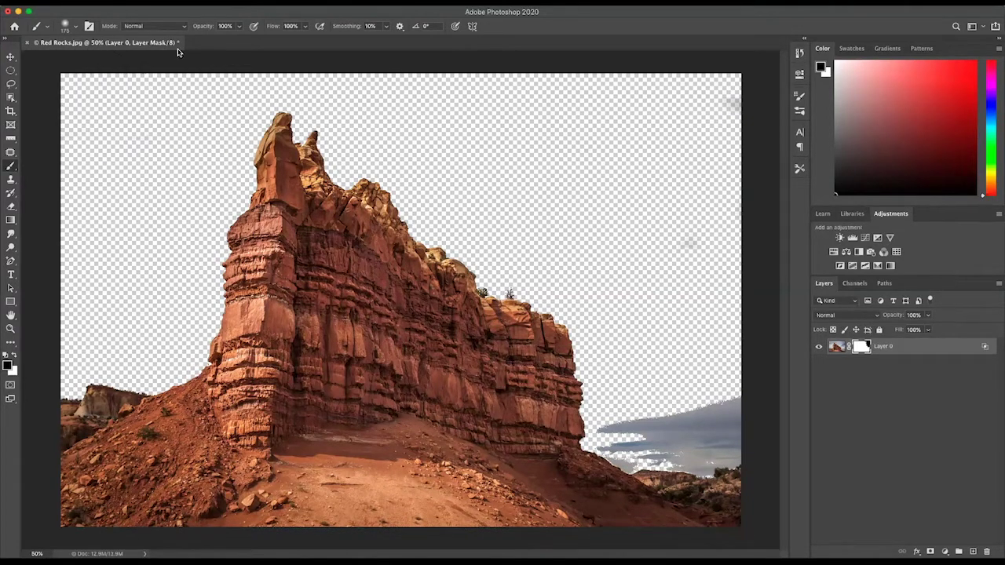
{"action": "mouse_move", "coordinate": [666, 404]}
{"action": "left_mouse_down"}
{"action": "mouse_move", "coordinate": [717, 414]}
{"action": "mouse_move", "coordinate": [683, 428]}
{"action": "left_mouse_up"}
{"action": "key", "text": "bracketleft"}
{"action": "key", "text": "bracketleft"}
{"action": "key", "text": "bracketleft"}
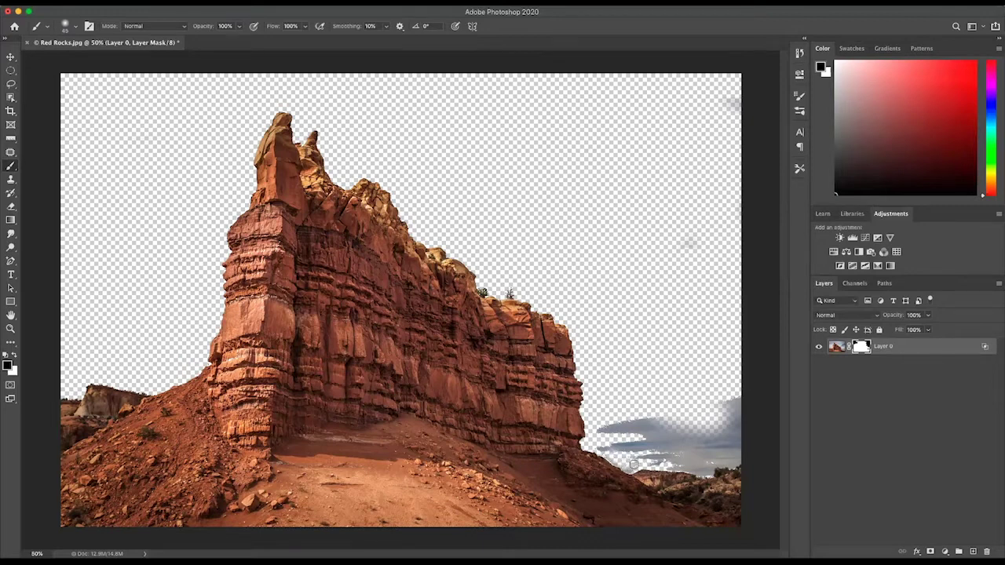
{"action": "mouse_move", "coordinate": [653, 464]}
{"action": "left_mouse_down"}
{"action": "mouse_move", "coordinate": [696, 469]}
{"action": "mouse_move", "coordinate": [732, 457]}
{"action": "mouse_move", "coordinate": [601, 449]}
{"action": "mouse_move", "coordinate": [737, 438]}
{"action": "mouse_move", "coordinate": [618, 437]}
{"action": "mouse_move", "coordinate": [726, 407]}
{"action": "mouse_move", "coordinate": [646, 413]}
{"action": "mouse_move", "coordinate": [621, 427]}
{"action": "mouse_move", "coordinate": [690, 426]}
{"action": "mouse_move", "coordinate": [607, 436]}
{"action": "mouse_move", "coordinate": [687, 436]}
{"action": "mouse_move", "coordinate": [725, 417]}
{"action": "mouse_move", "coordinate": [735, 430]}
{"action": "left_mouse_up"}
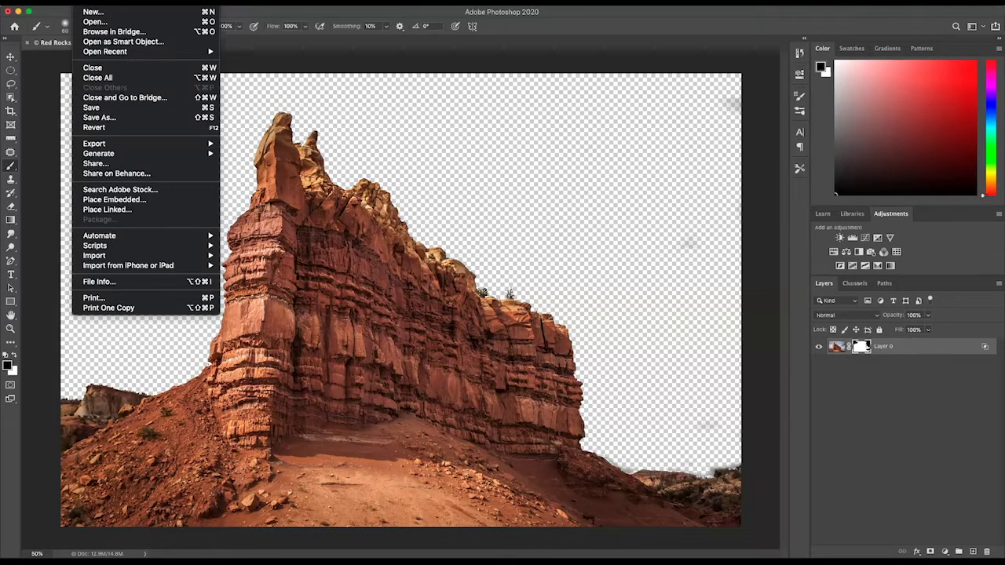
Save the cut-out as Red Rocks.psd in Photoshop format
{"action": "left_click", "coordinate": [114, 119]}
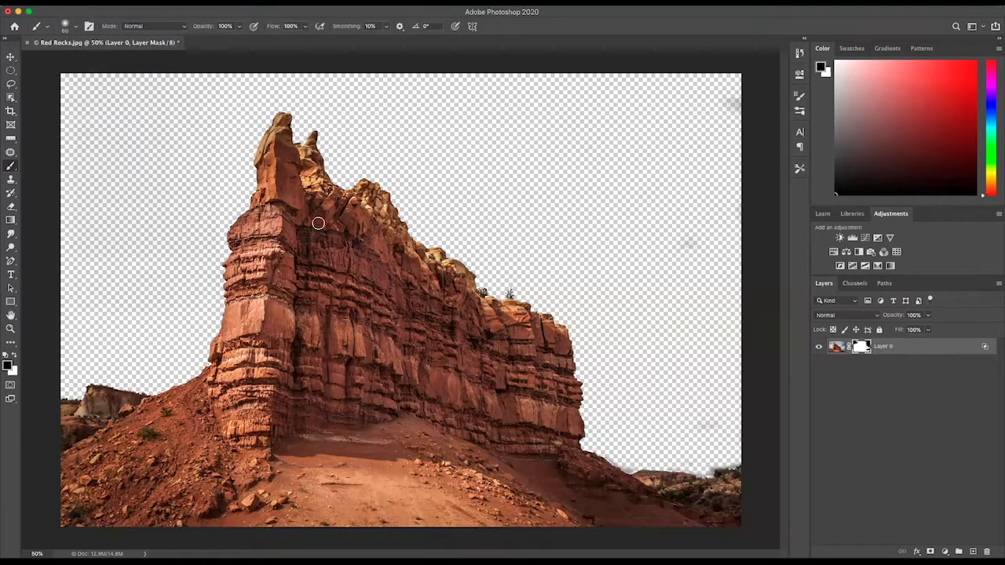
{"action": "left_click", "coordinate": [558, 318]}
{"action": "left_click", "coordinate": [556, 318]}
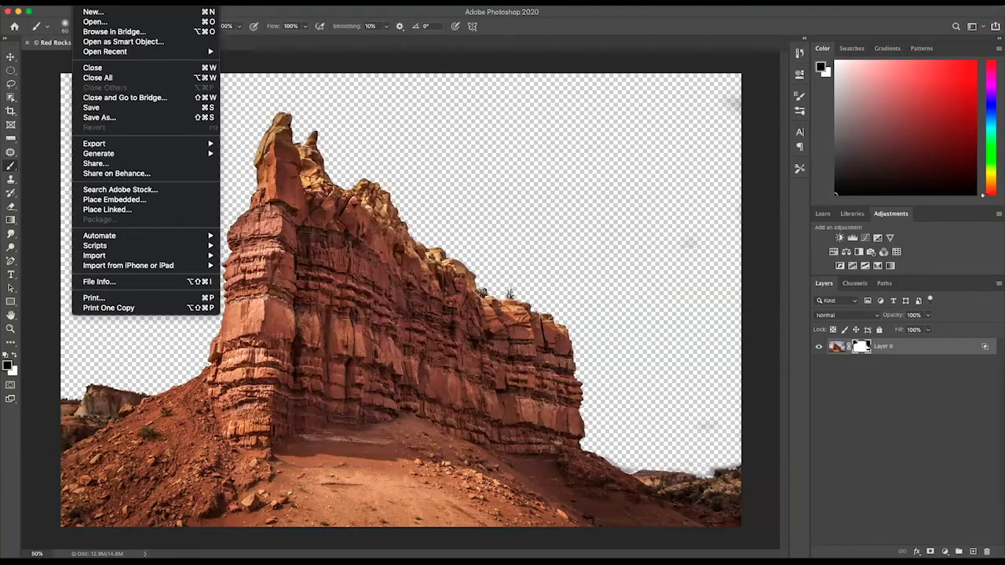
Save a PNG copy overwriting Red Rocks.png, then close the document
{"action": "left_click", "coordinate": [102, 118]}
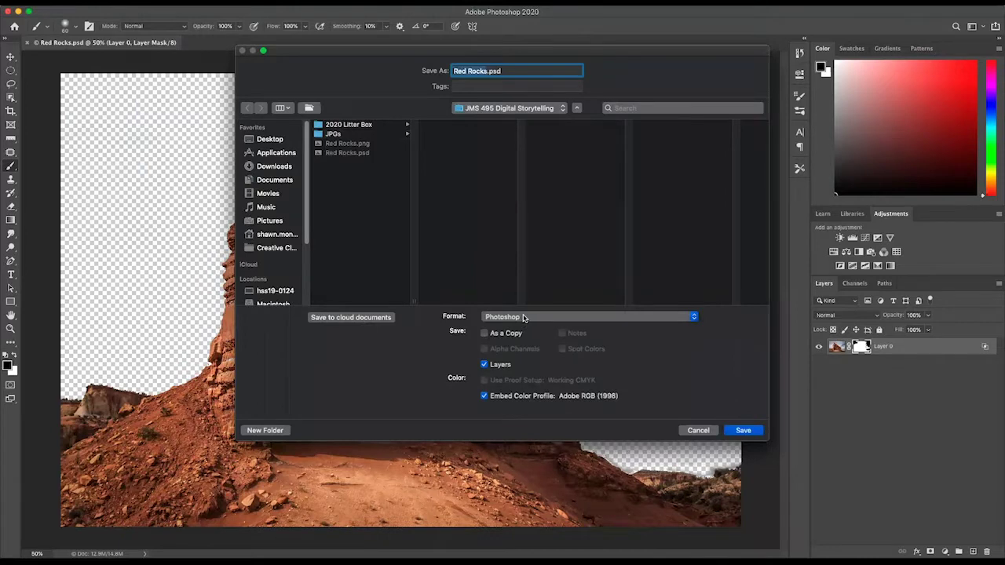
{"action": "left_click", "coordinate": [524, 317]}
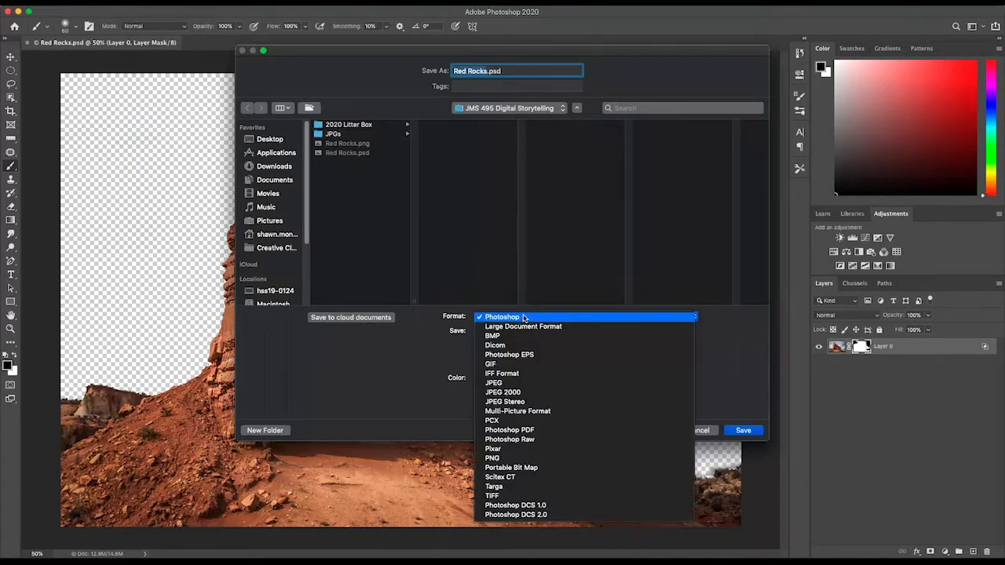
{"action": "left_click", "coordinate": [527, 458]}
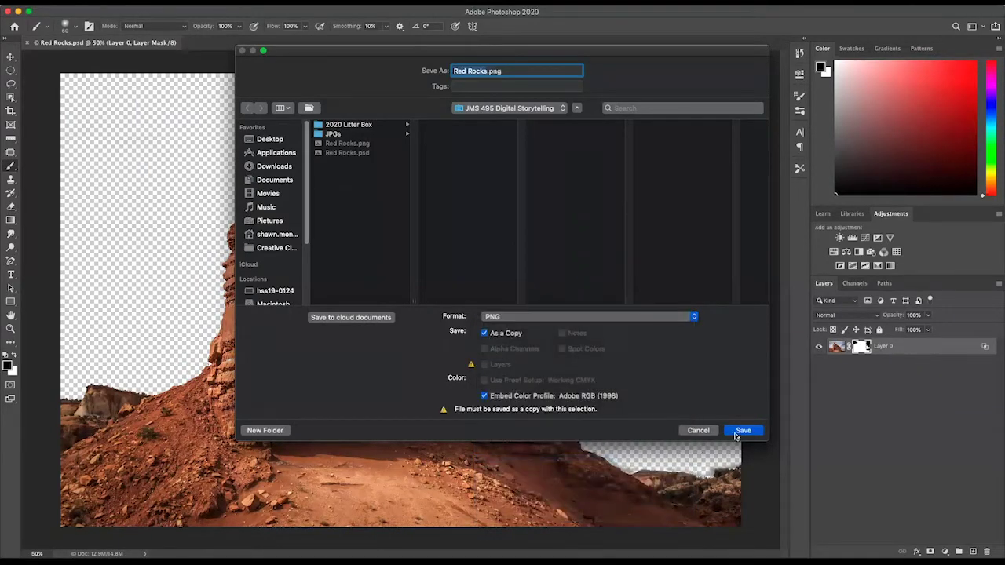
{"action": "left_click", "coordinate": [742, 430]}
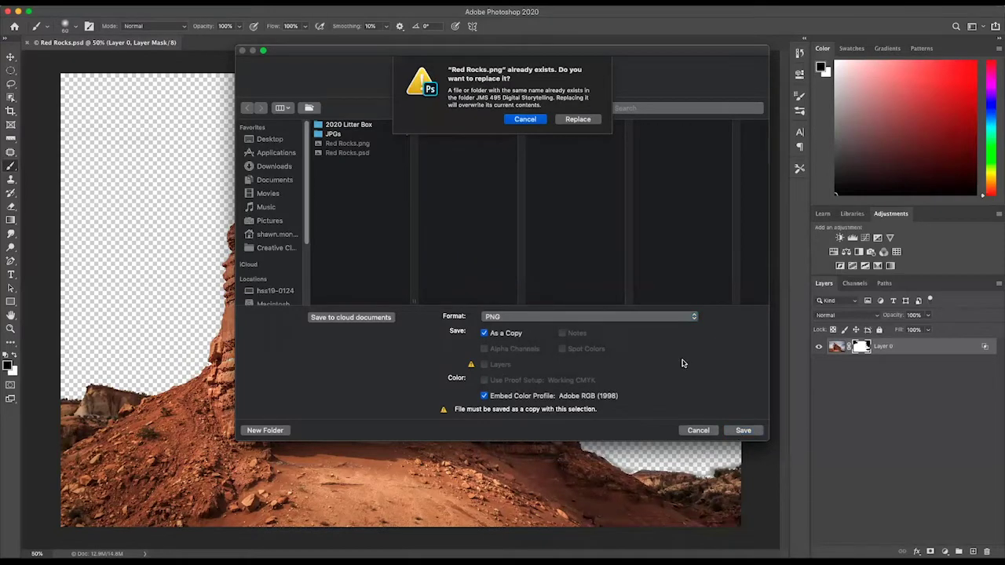
{"action": "left_click", "coordinate": [578, 119]}
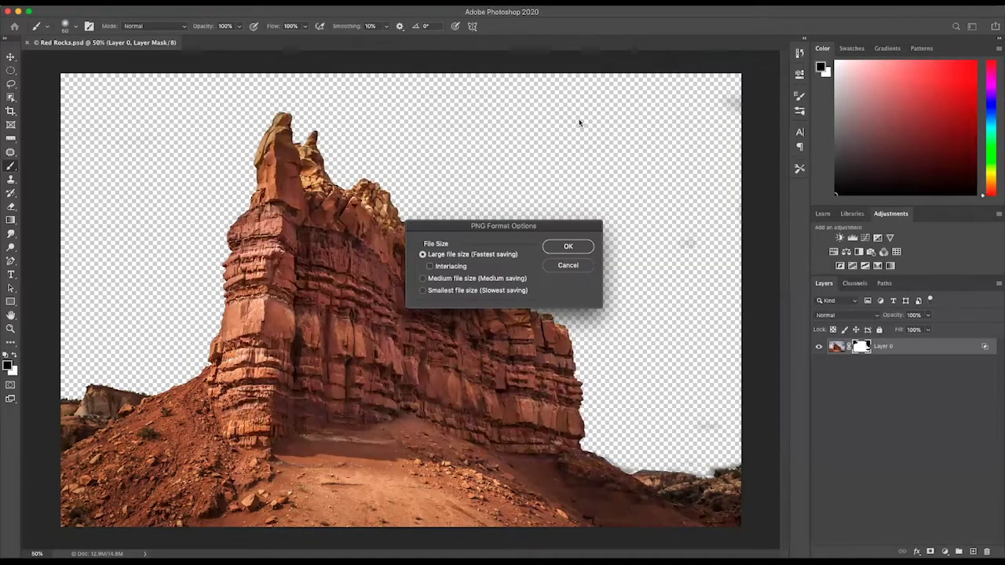
{"action": "left_click", "coordinate": [567, 248]}
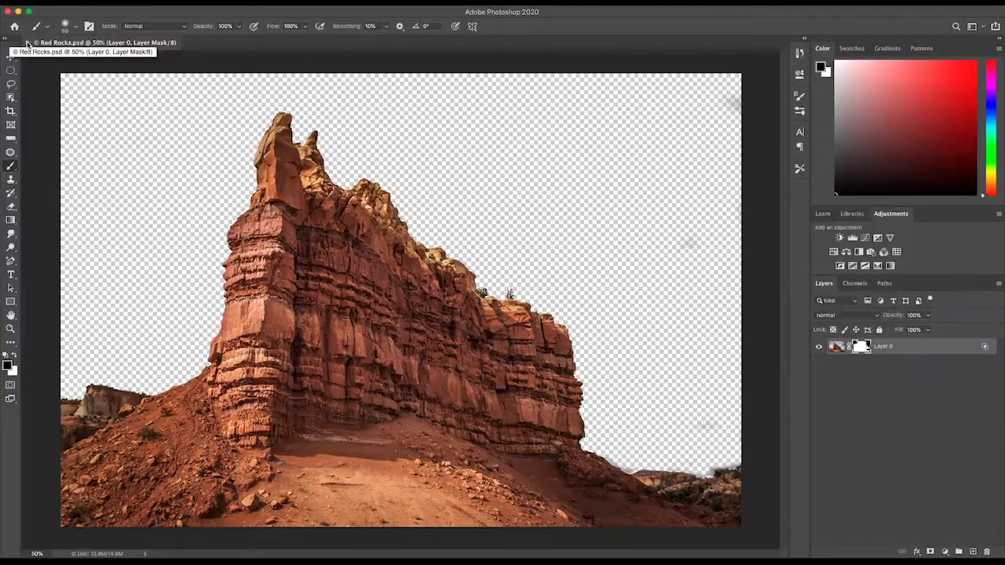
{"action": "left_click", "coordinate": [27, 44]}
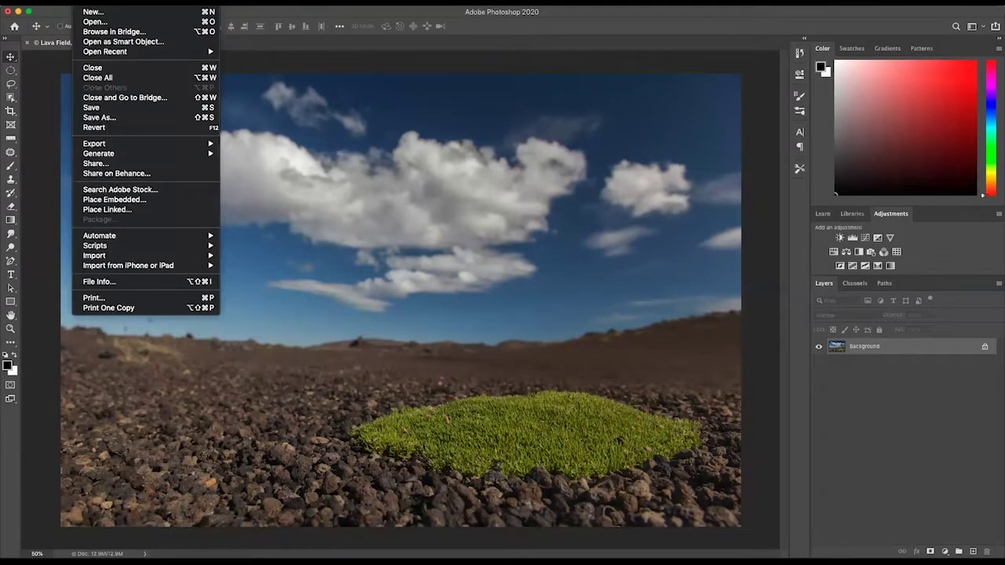
Embed Red Rocks.png into the Lava Field image with Place Embedded
{"action": "left_click", "coordinate": [113, 200]}
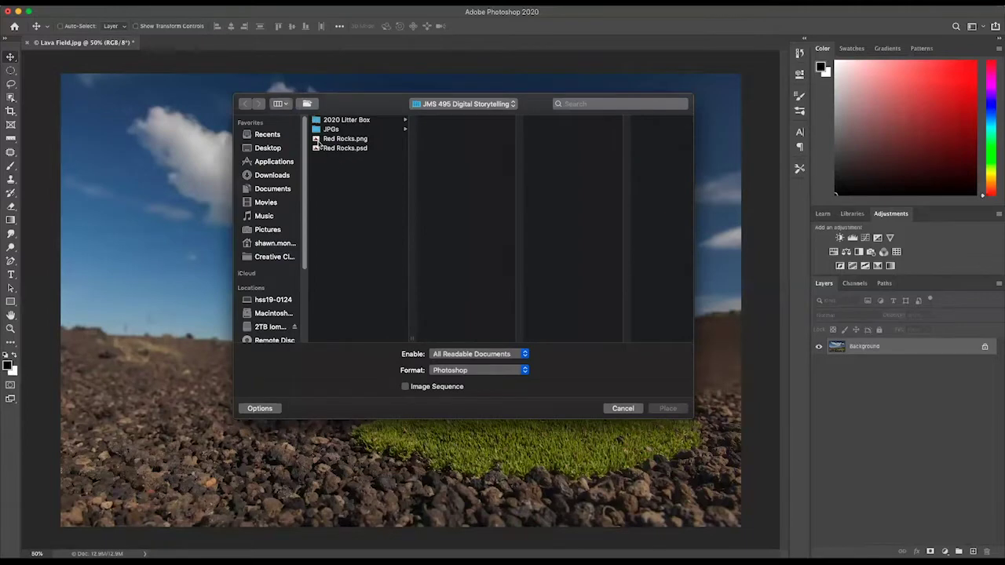
{"action": "left_click", "coordinate": [333, 139]}
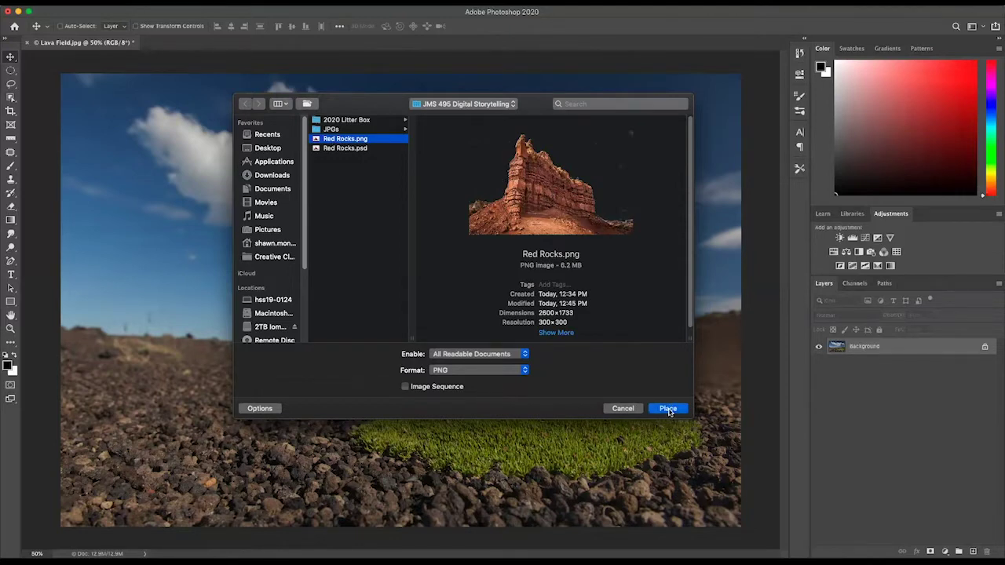
{"action": "left_click", "coordinate": [667, 409]}
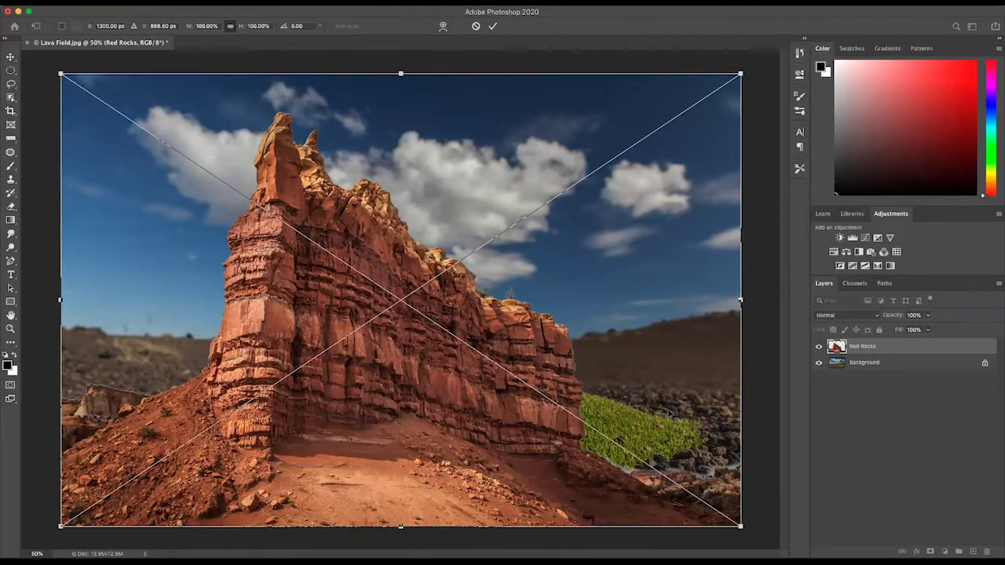
Scale the placed rock to about 48%, position it on the grassy patch, and commit
{"action": "left_click_drag", "start_coordinate": [61, 73], "coordinate": [348, 264]}
{"action": "left_click_drag", "start_coordinate": [504, 492], "coordinate": [457, 396]}
{"action": "left_click_drag", "start_coordinate": [300, 167], "coordinate": [370, 215]}
{"action": "left_click_drag", "start_coordinate": [494, 323], "coordinate": [493, 328]}
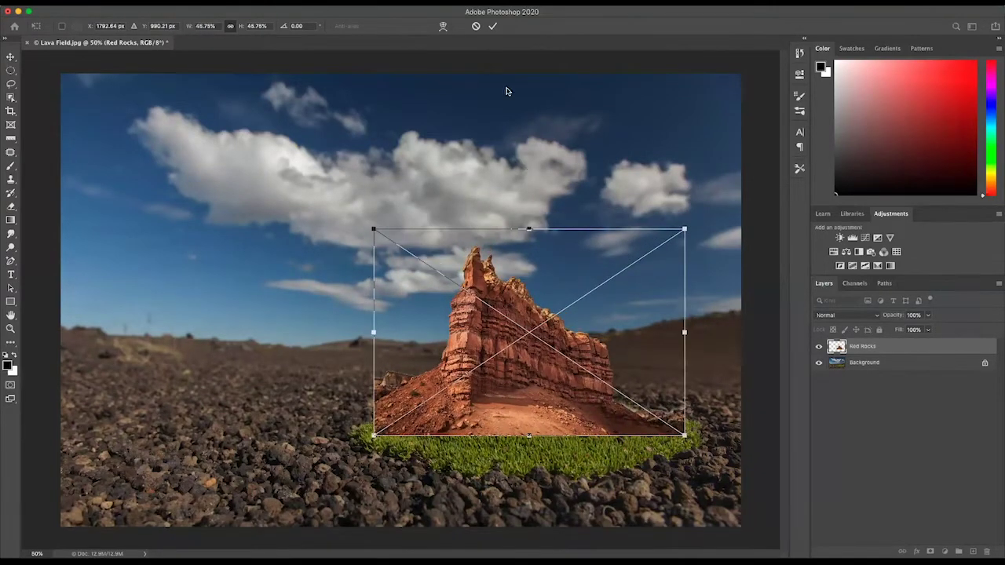
{"action": "left_click", "coordinate": [494, 27]}
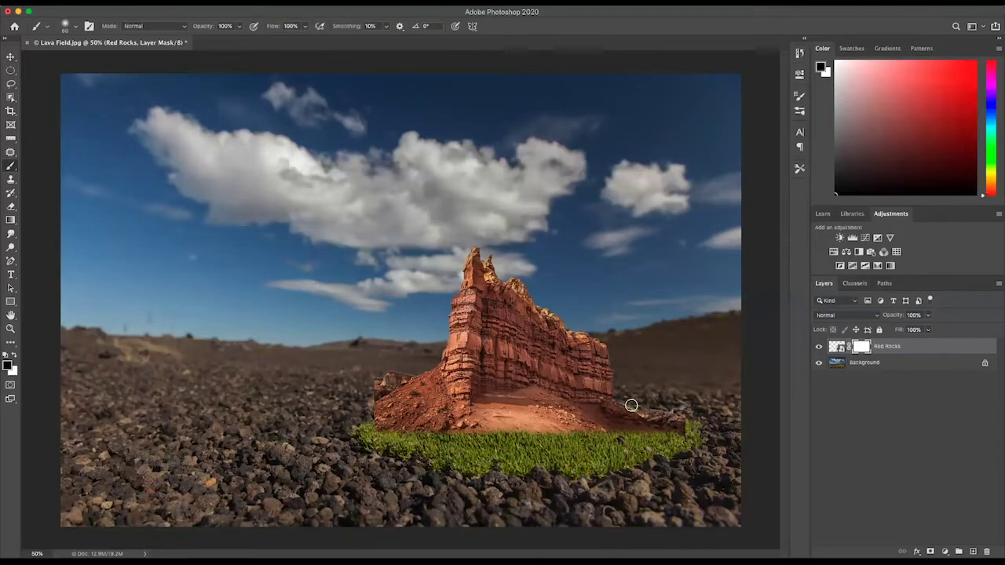
Mask away dirt along the rock base's right edge and a grey bit on its left
{"action": "left_click_drag", "start_coordinate": [649, 411], "coordinate": [681, 423]}
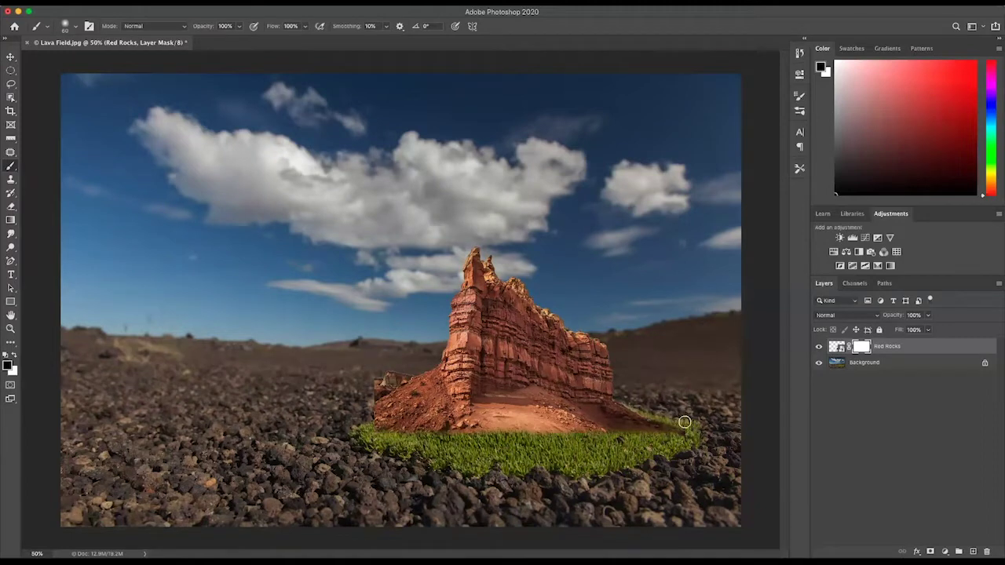
{"action": "left_click_drag", "start_coordinate": [674, 423], "coordinate": [633, 406]}
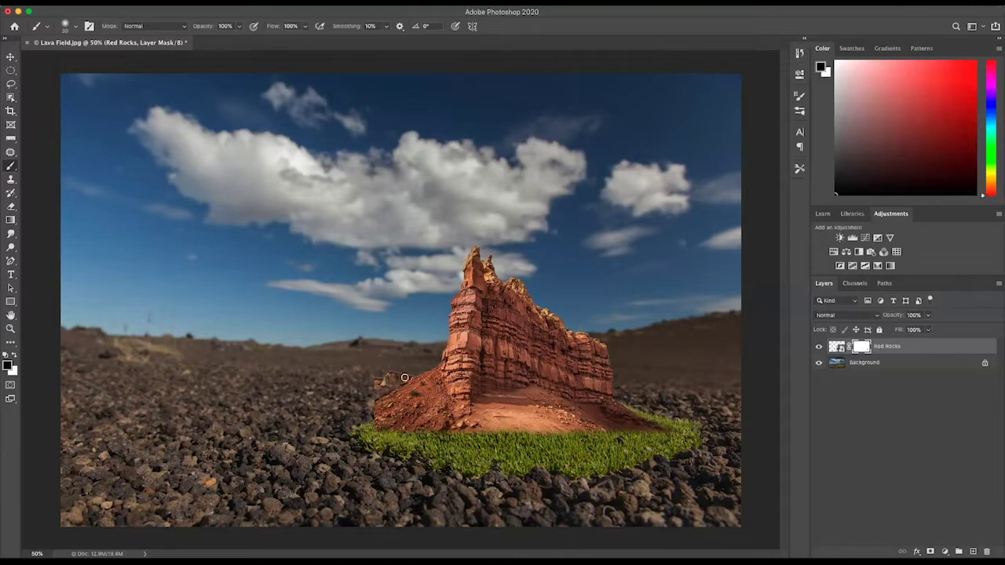
{"action": "mouse_move", "coordinate": [408, 376]}
{"action": "left_mouse_down"}
{"action": "mouse_move", "coordinate": [386, 374]}
{"action": "mouse_move", "coordinate": [394, 376]}
{"action": "mouse_move", "coordinate": [376, 387]}
{"action": "left_mouse_up"}
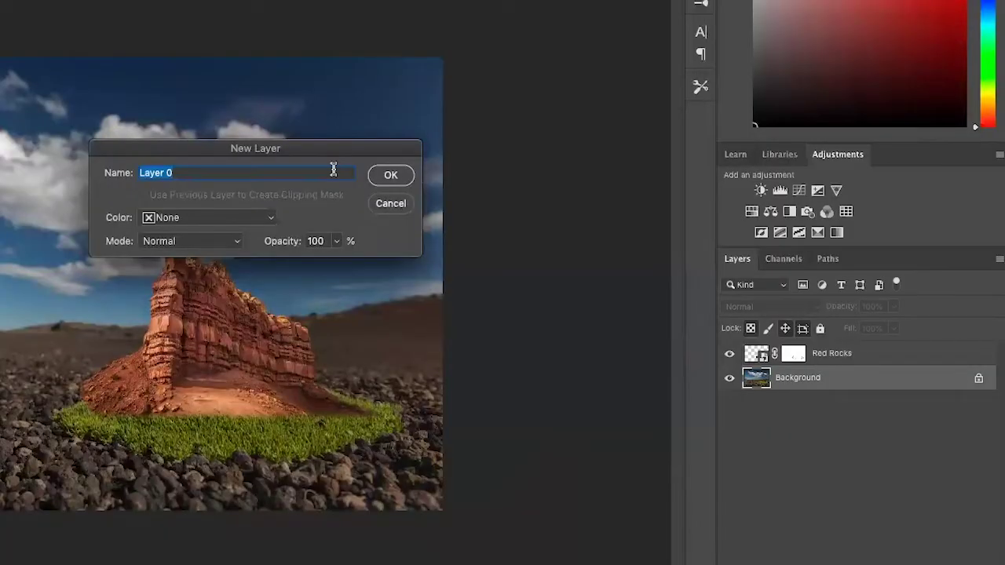
Name the converted background 'Lava Field' and rename the Red Rocks layer 'Little Red Rock'
{"action": "type", "text": "Lava Field"}
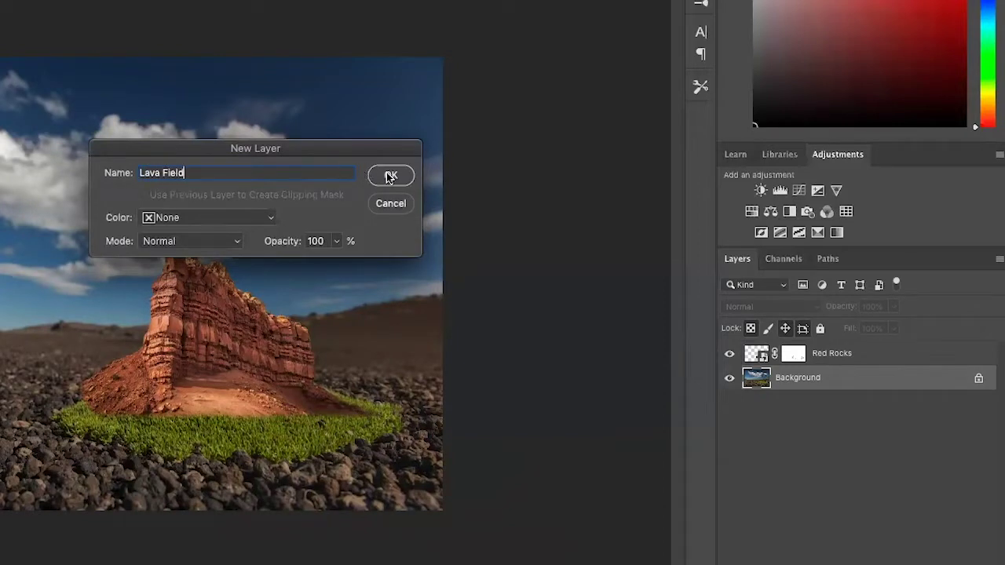
{"action": "left_click", "coordinate": [390, 176]}
{"action": "left_click", "coordinate": [847, 355]}
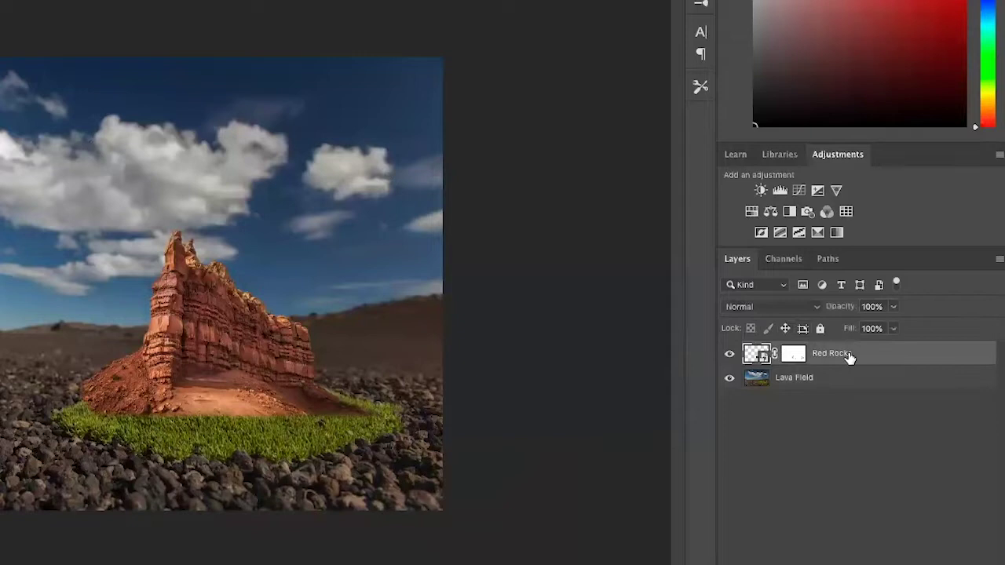
{"action": "double_click", "coordinate": [847, 355]}
{"action": "type", "text": "Little Red Rock"}
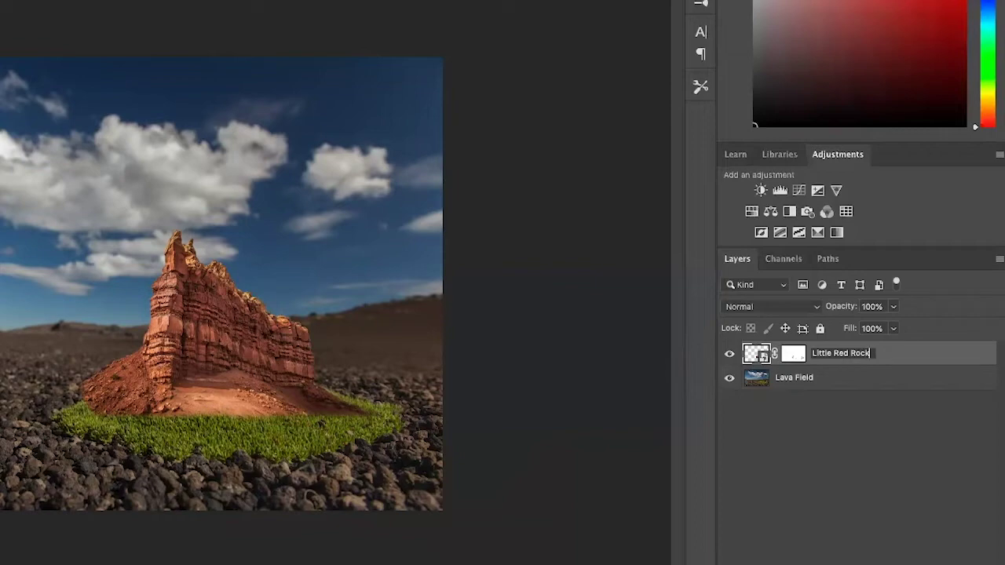
{"action": "key", "text": "Return"}
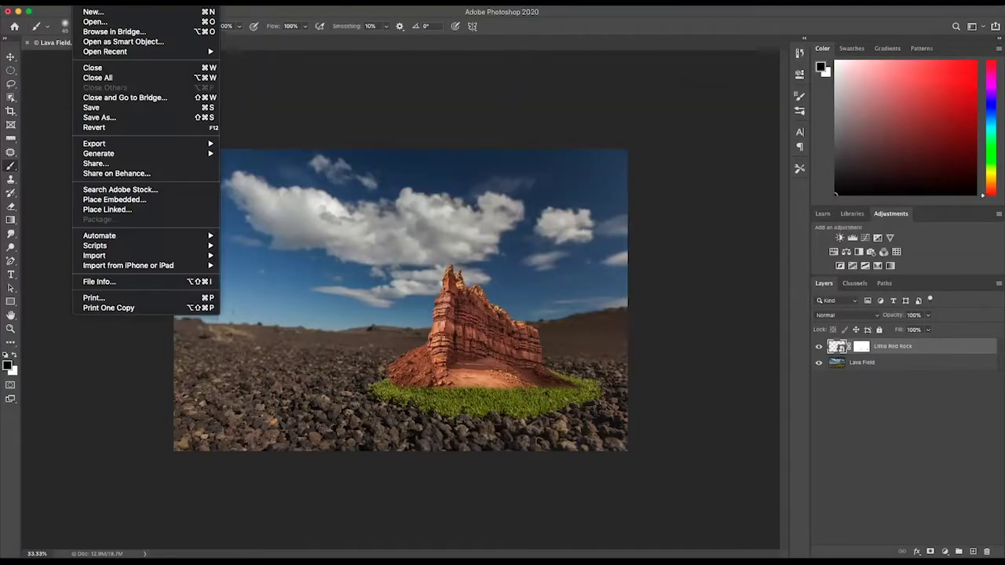
Load Pano_001.jpg to Pano_007.jpg from JPGs > Photomerge and build the panorama
{"action": "mouse_move", "coordinate": [91, 235]}
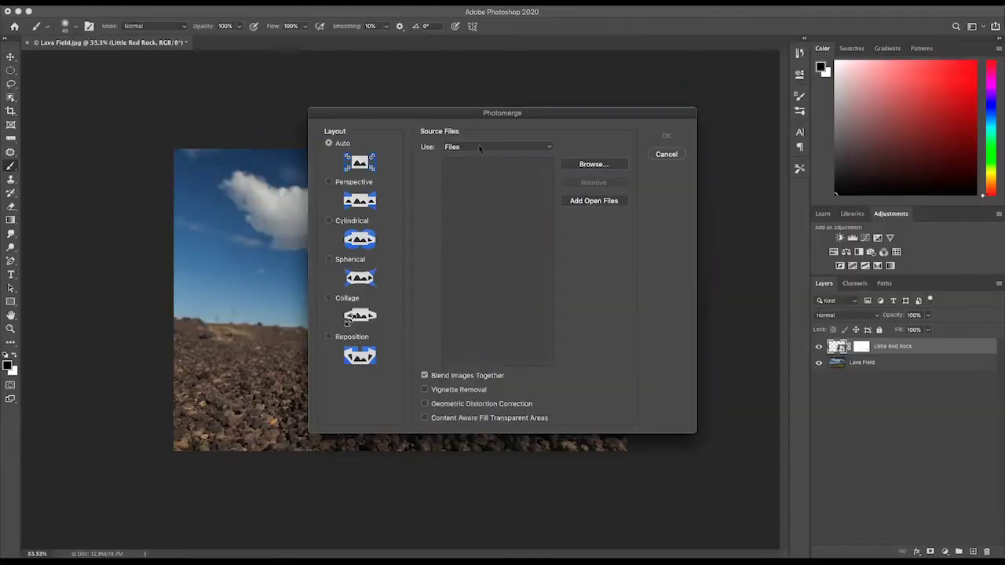
{"action": "left_click", "coordinate": [590, 165]}
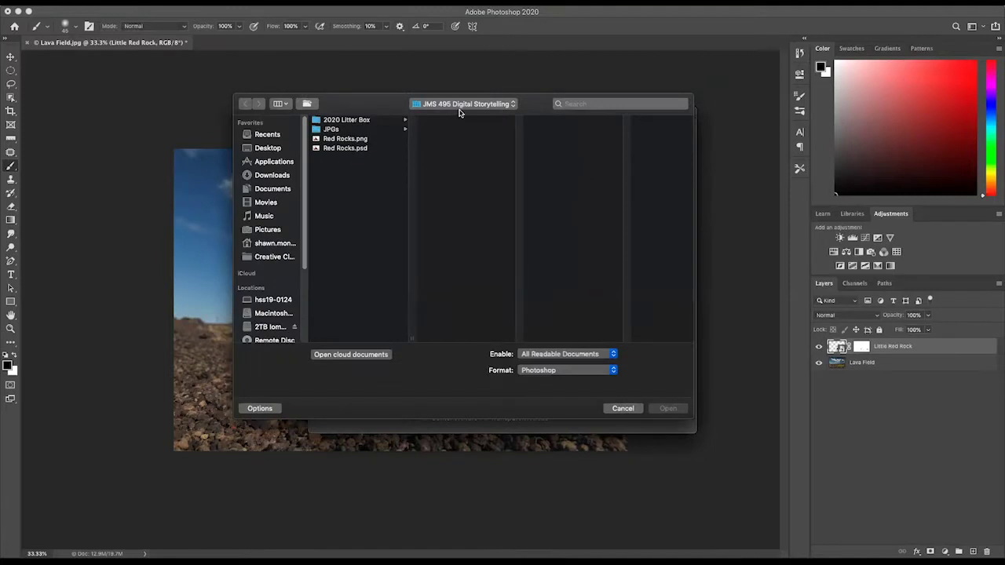
{"action": "left_click", "coordinate": [348, 130]}
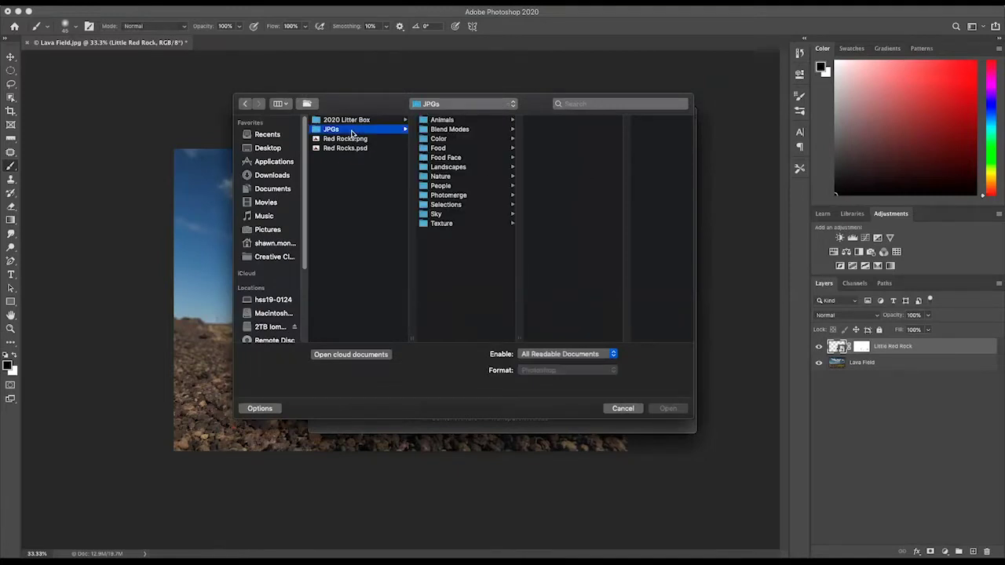
{"action": "left_click", "coordinate": [444, 196]}
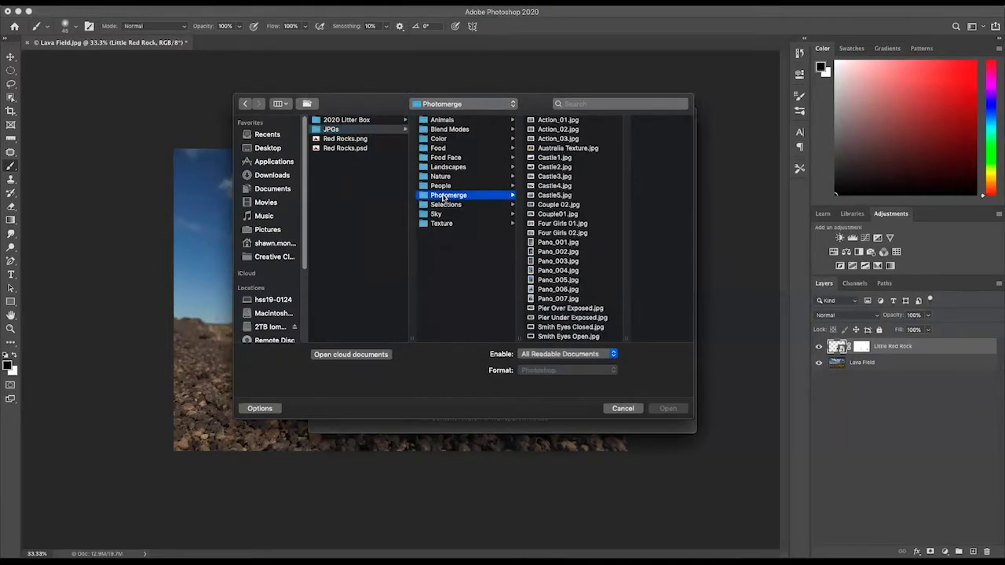
{"action": "left_click", "coordinate": [558, 242]}
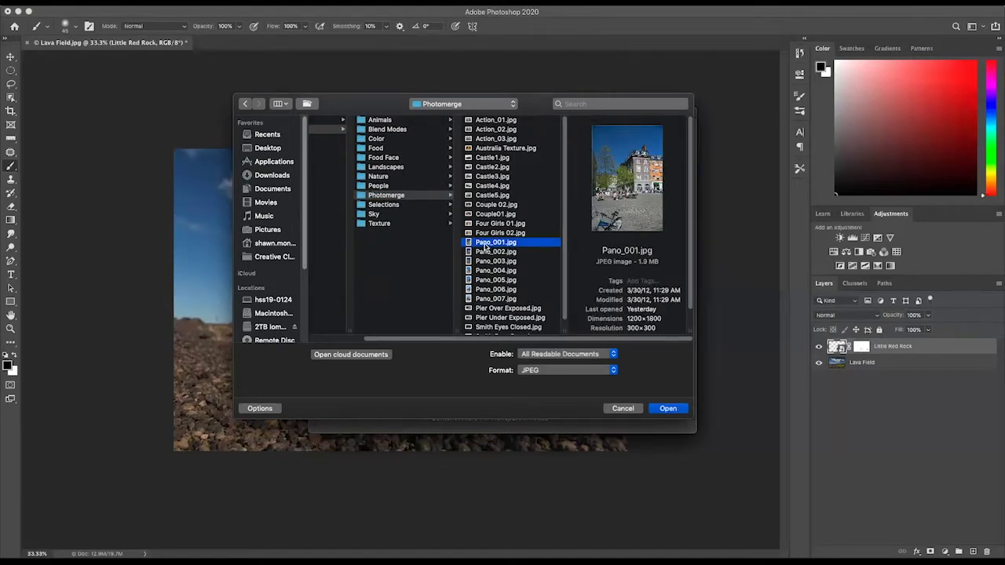
{"action": "left_click", "coordinate": [485, 299], "text": "shift"}
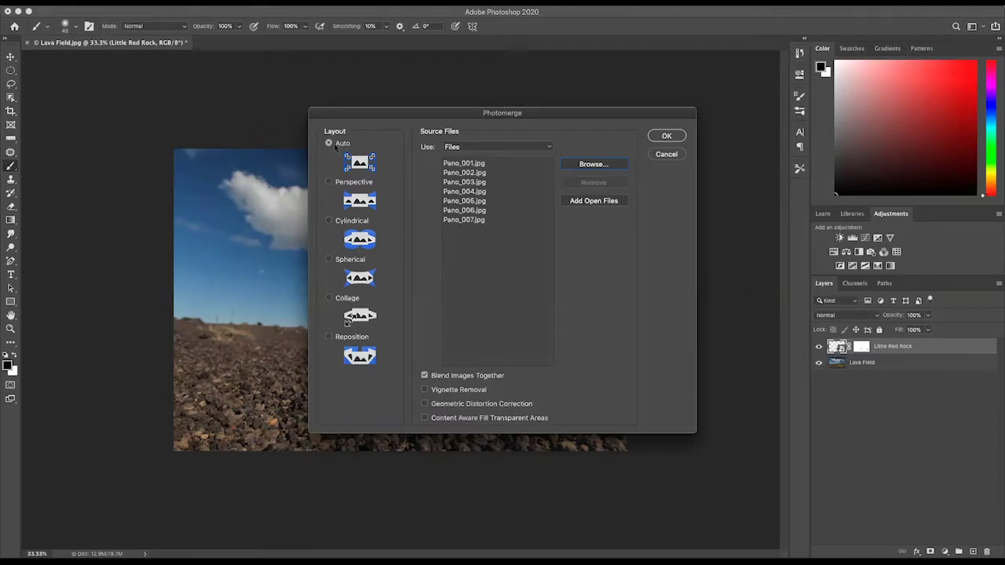
{"action": "left_click", "coordinate": [665, 135]}
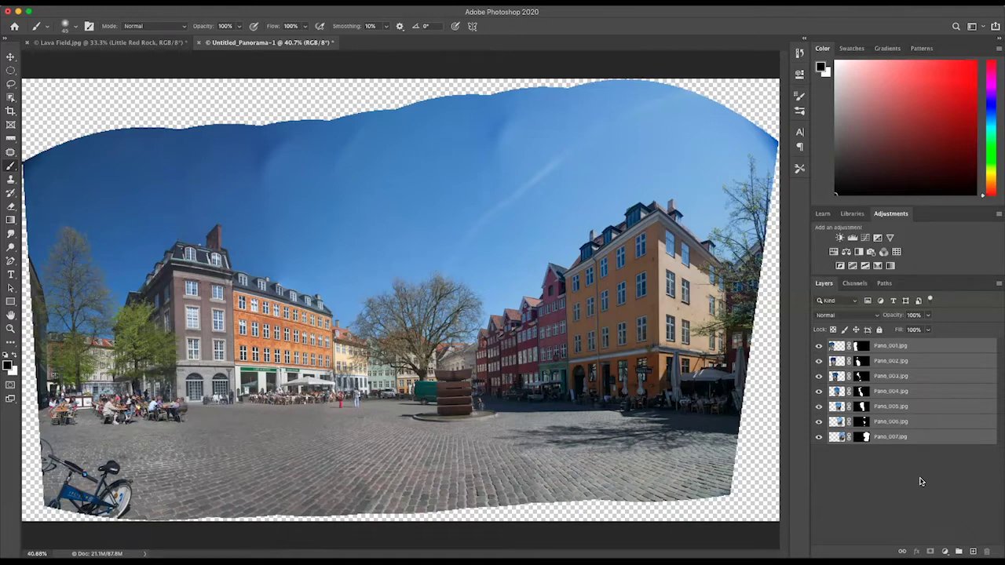
Switch from the Move tool to the Crop tool for the stitched panorama
{"action": "key", "text": "v"}
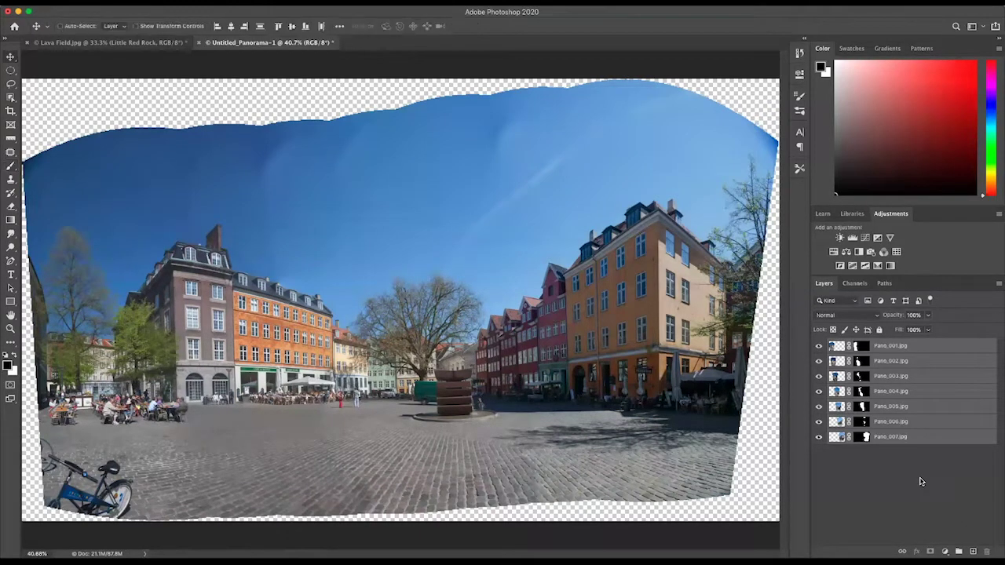
{"action": "key", "text": "c"}
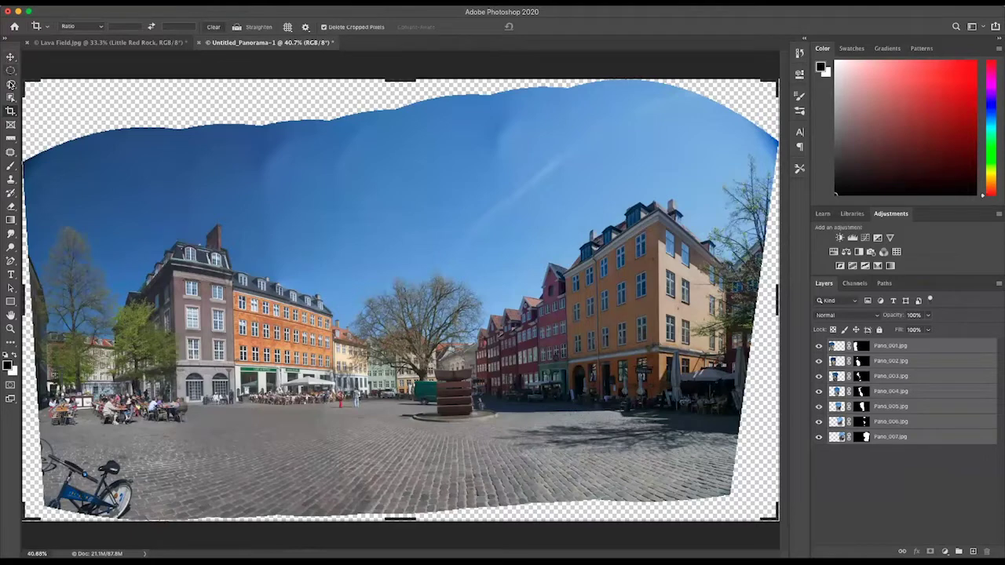
Pull the top, right, bottom and left crop edges inside the transparent gaps and commit the crop
{"action": "left_click", "coordinate": [10, 112]}
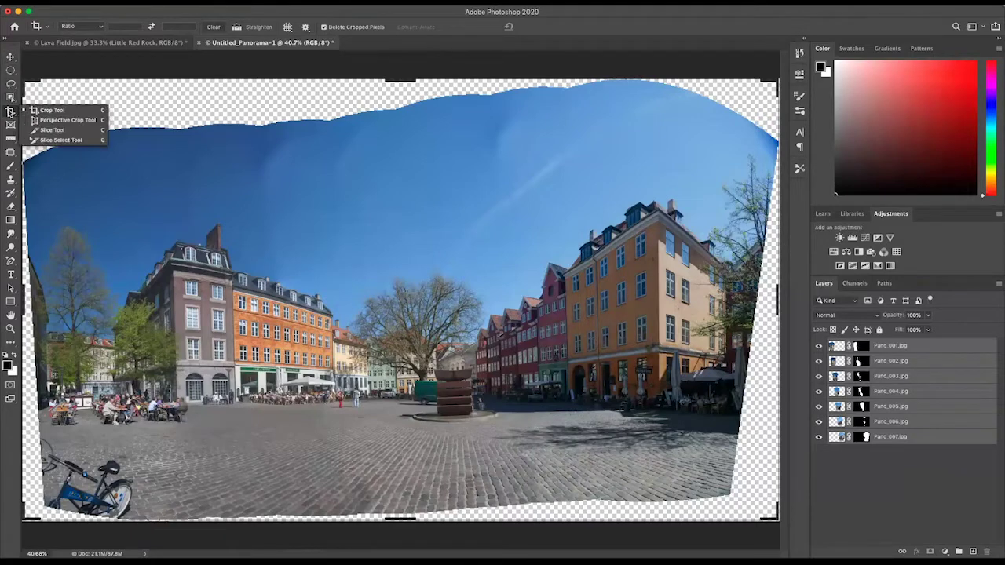
{"action": "left_click", "coordinate": [52, 111]}
{"action": "left_click_drag", "start_coordinate": [401, 81], "coordinate": [404, 107]}
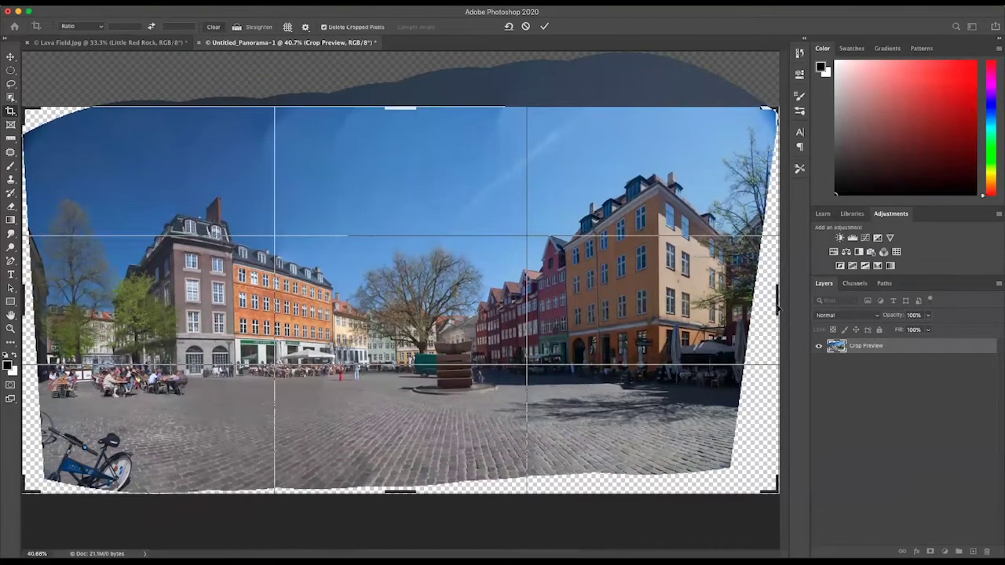
{"action": "left_click_drag", "start_coordinate": [777, 302], "coordinate": [752, 306]}
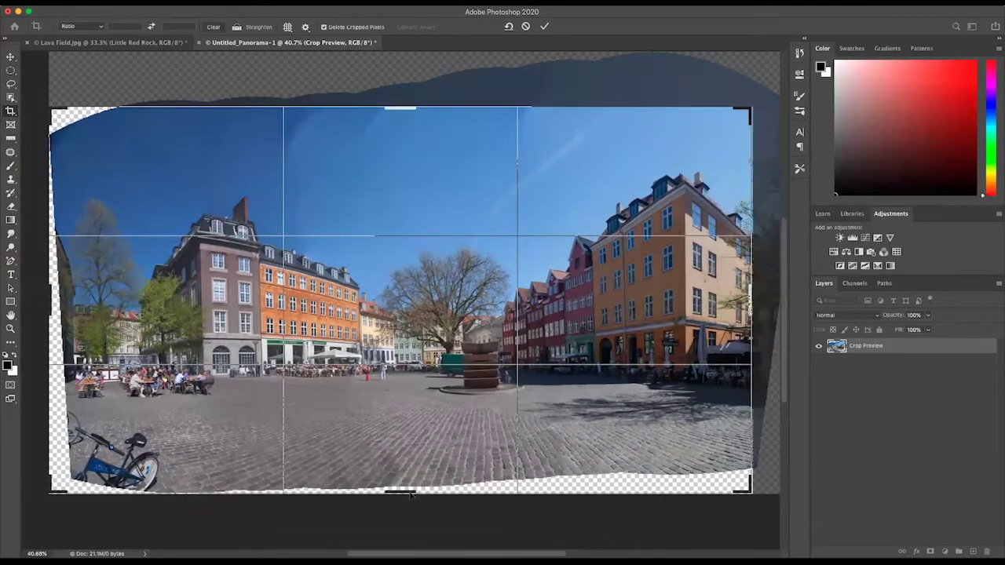
{"action": "left_click_drag", "start_coordinate": [405, 493], "coordinate": [405, 477]}
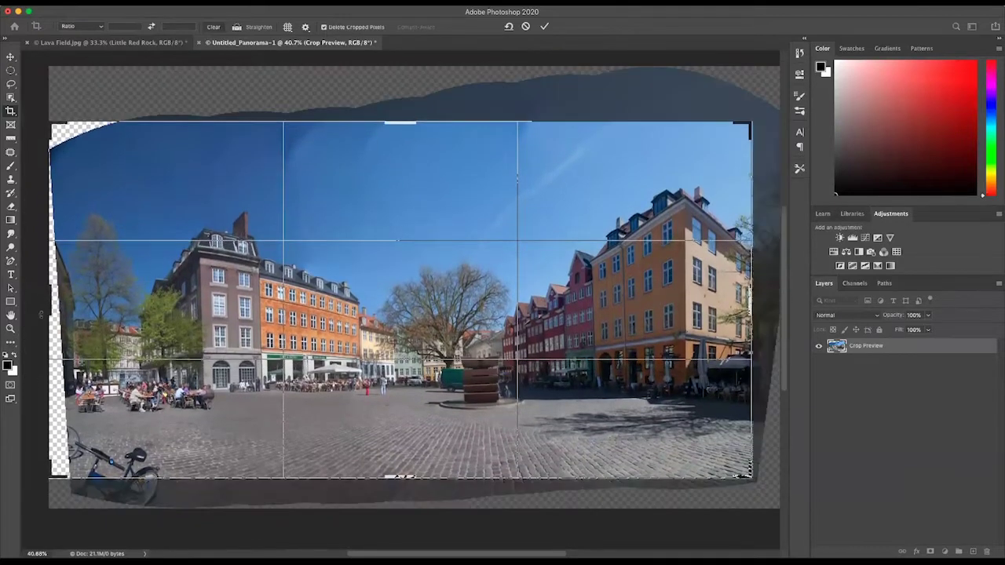
{"action": "left_click_drag", "start_coordinate": [49, 308], "coordinate": [93, 308]}
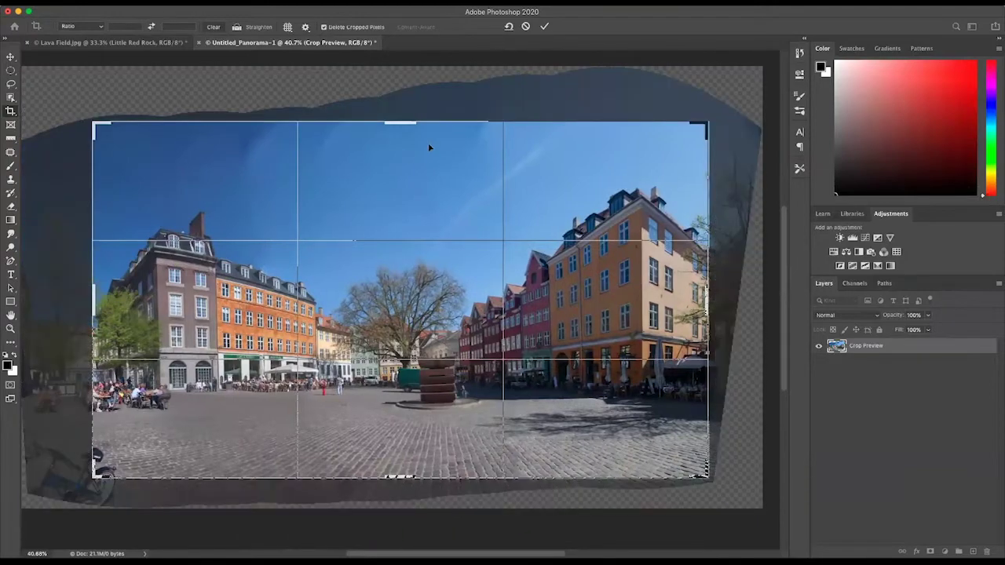
{"action": "mouse_move", "coordinate": [395, 123]}
{"action": "left_mouse_down"}
{"action": "mouse_move", "coordinate": [396, 147]}
{"action": "mouse_move", "coordinate": [392, 125]}
{"action": "left_mouse_up"}
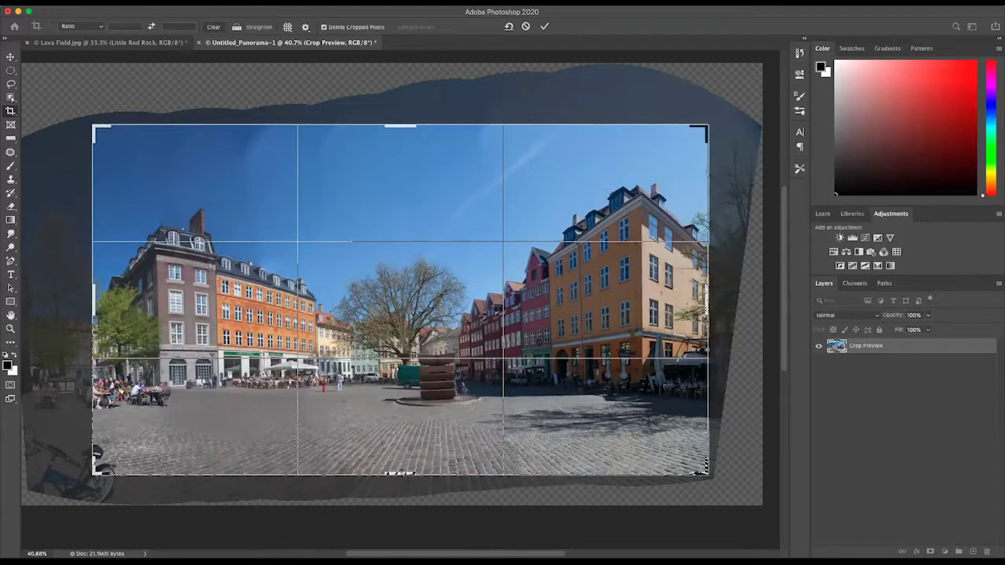
{"action": "left_click_drag", "start_coordinate": [399, 472], "coordinate": [400, 455]}
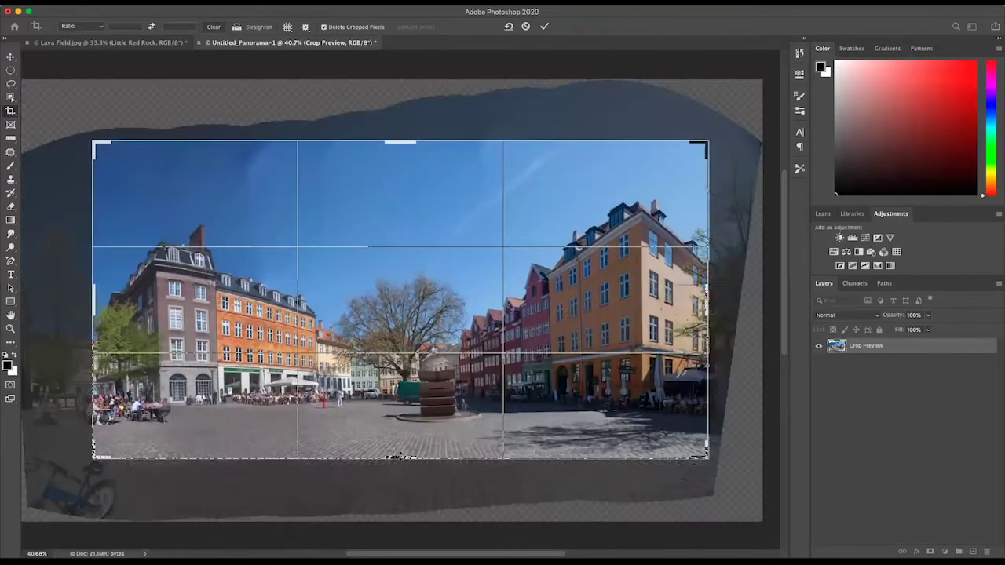
{"action": "left_click_drag", "start_coordinate": [88, 295], "coordinate": [81, 295]}
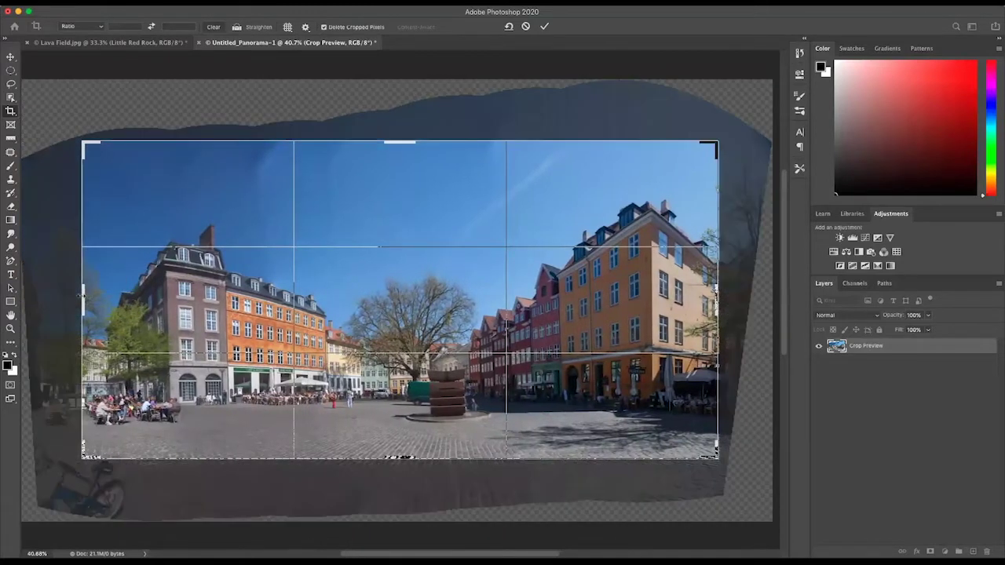
{"action": "left_click", "coordinate": [545, 27]}
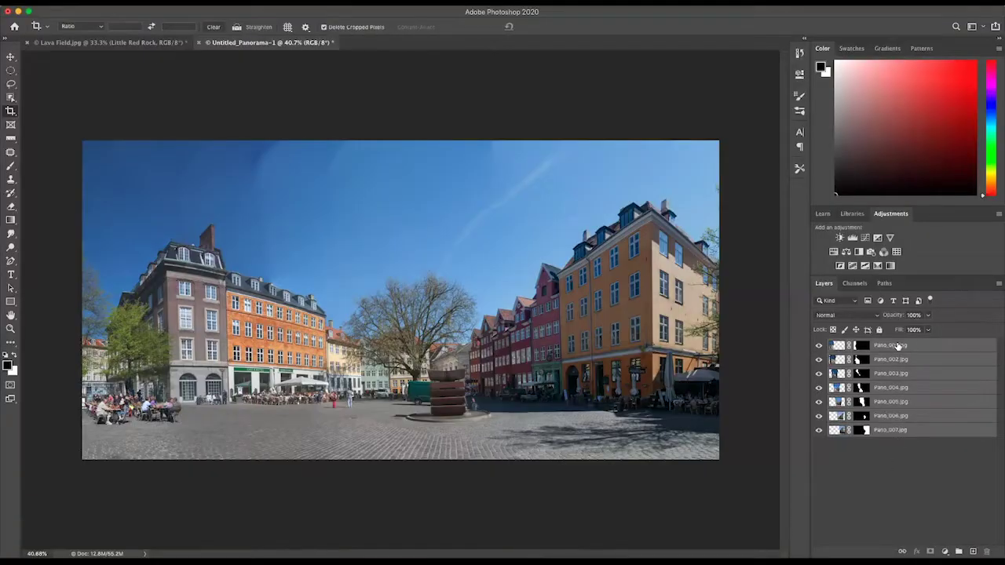
Undo an accidental flatten and convert the seven Pano layers into one smart object
{"action": "left_click", "coordinate": [997, 284]}
{"action": "left_click", "coordinate": [998, 286]}
{"action": "left_click", "coordinate": [999, 286]}
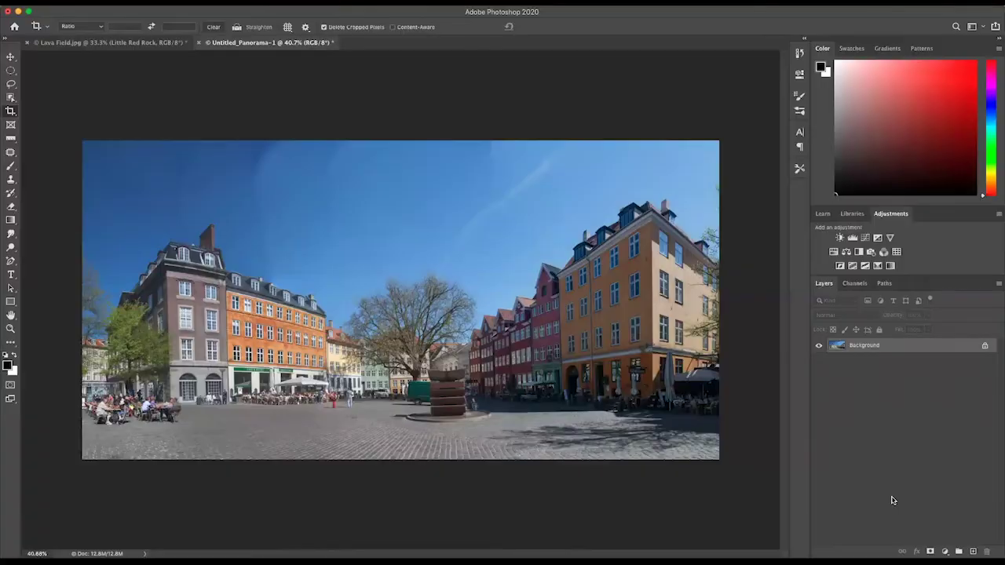
{"action": "key", "text": "super+z"}
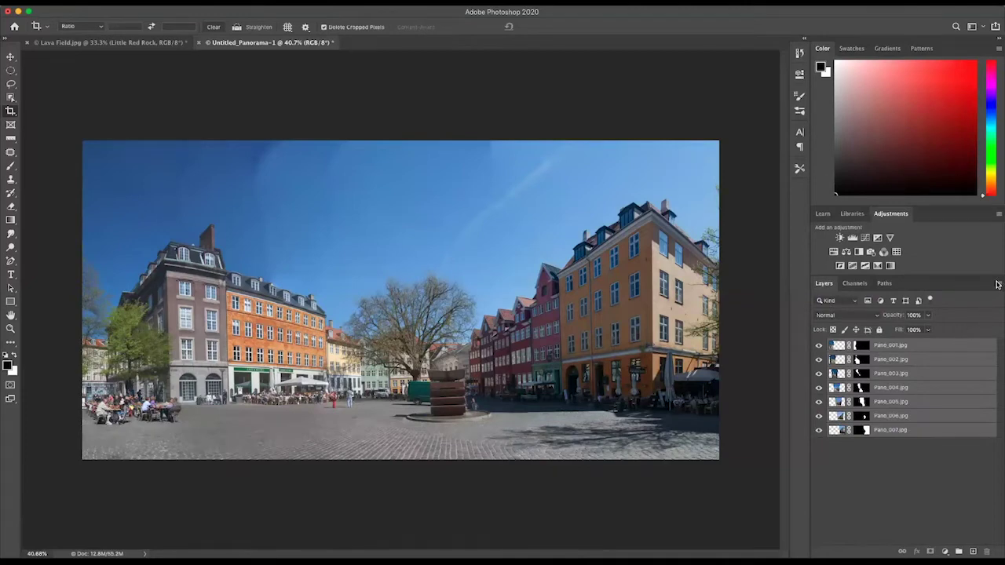
{"action": "left_click", "coordinate": [997, 283]}
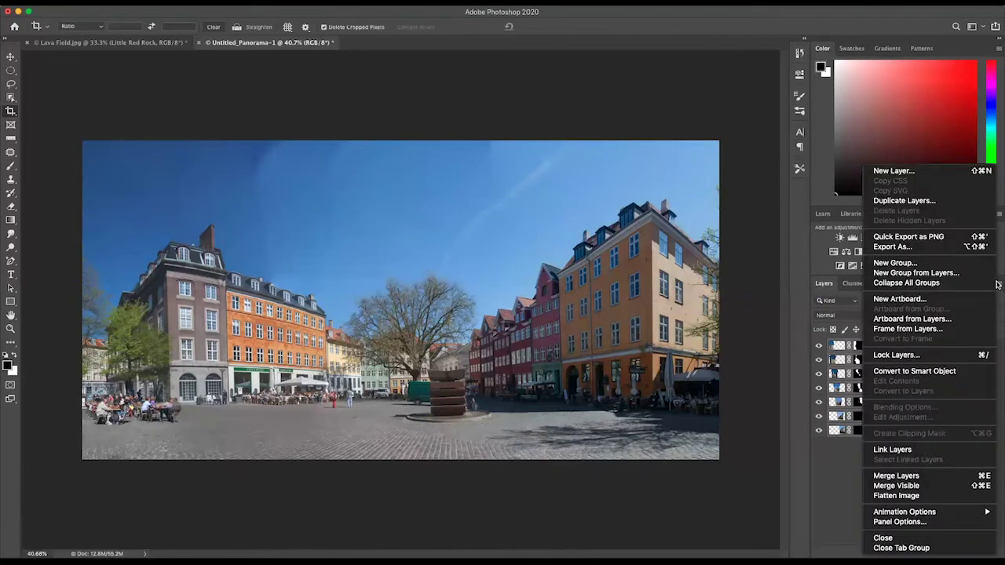
{"action": "left_click", "coordinate": [924, 371]}
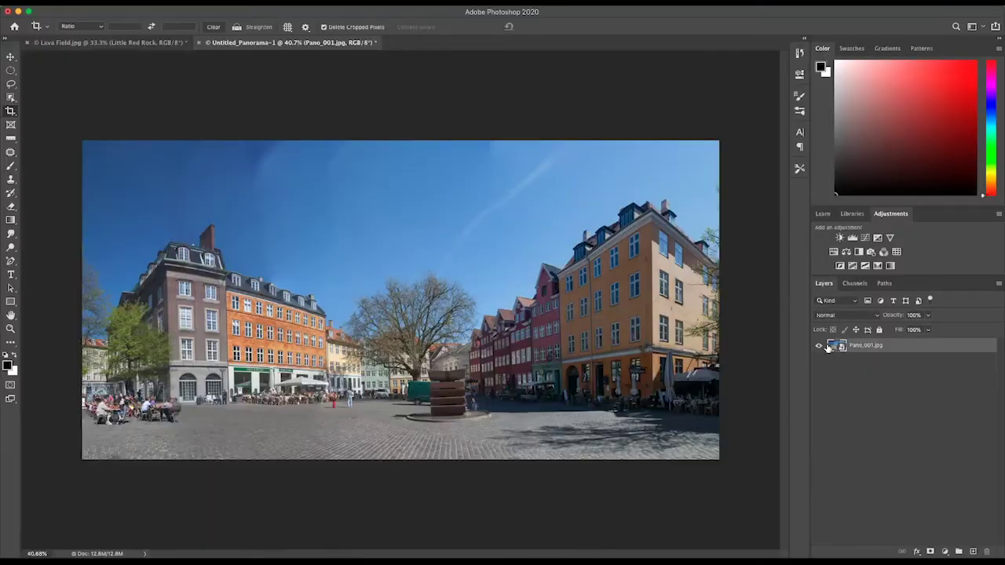
Inspect the smart object's source layers, then rename the panorama layer 'Town Square'
{"action": "double_click", "coordinate": [834, 346]}
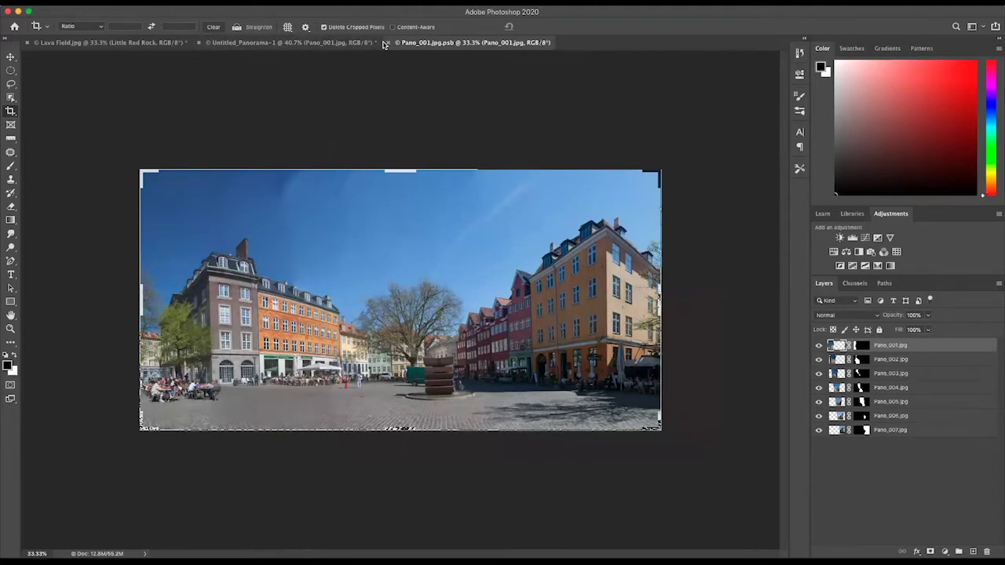
{"action": "left_click", "coordinate": [388, 42]}
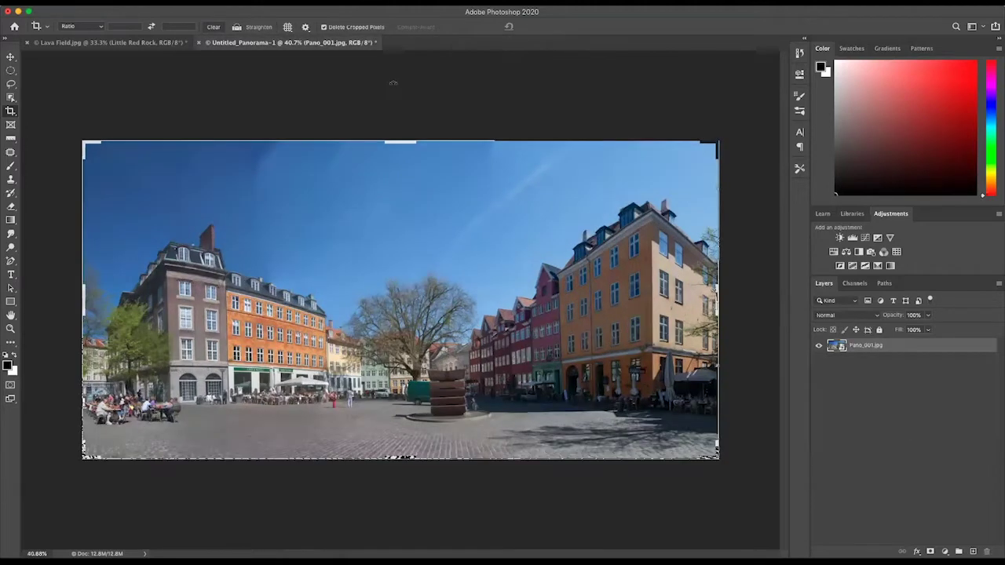
{"action": "double_click", "coordinate": [869, 346]}
{"action": "type", "text": "Town"}
{"action": "type", "text": " Sqau"}
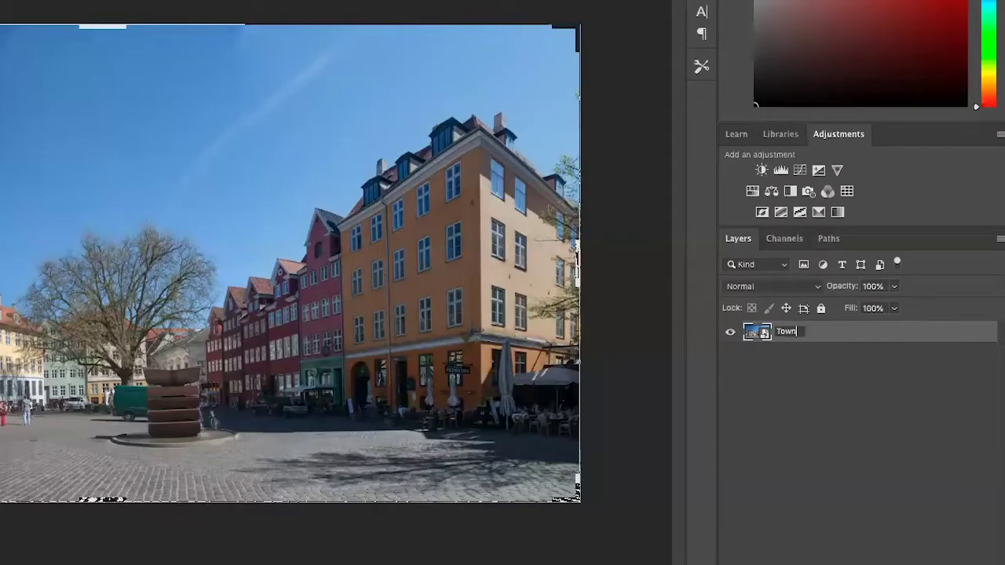
{"action": "key", "text": "BackSpace"}
{"action": "key", "text": "BackSpace"}
{"action": "type", "text": "uare"}
{"action": "key", "text": "Return"}
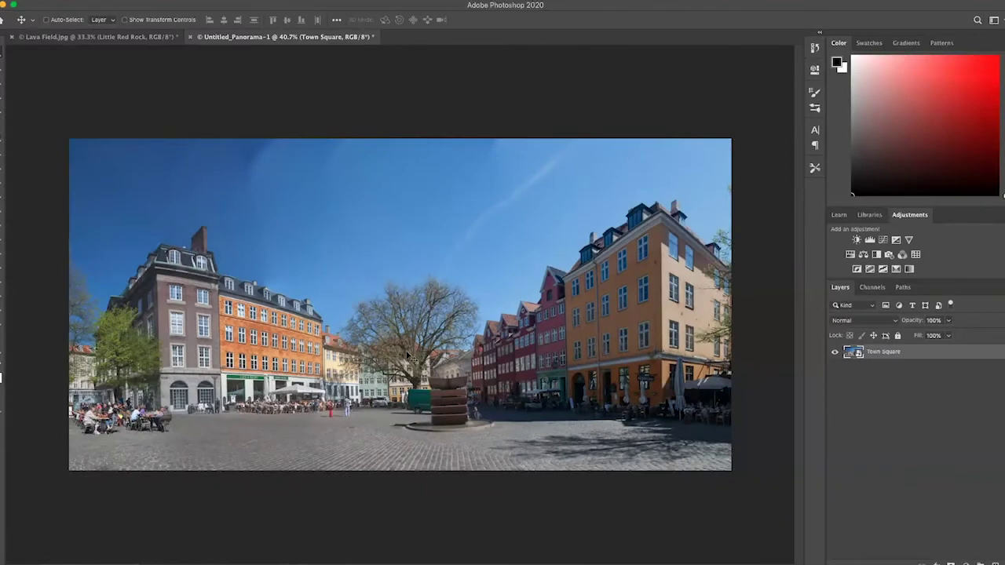
Drag the Town Square panorama into the Lava Field document and move it toward the top
{"action": "left_click_drag", "start_coordinate": [407, 356], "coordinate": [335, 253]}
{"action": "left_click_drag", "start_coordinate": [379, 326], "coordinate": [380, 326]}
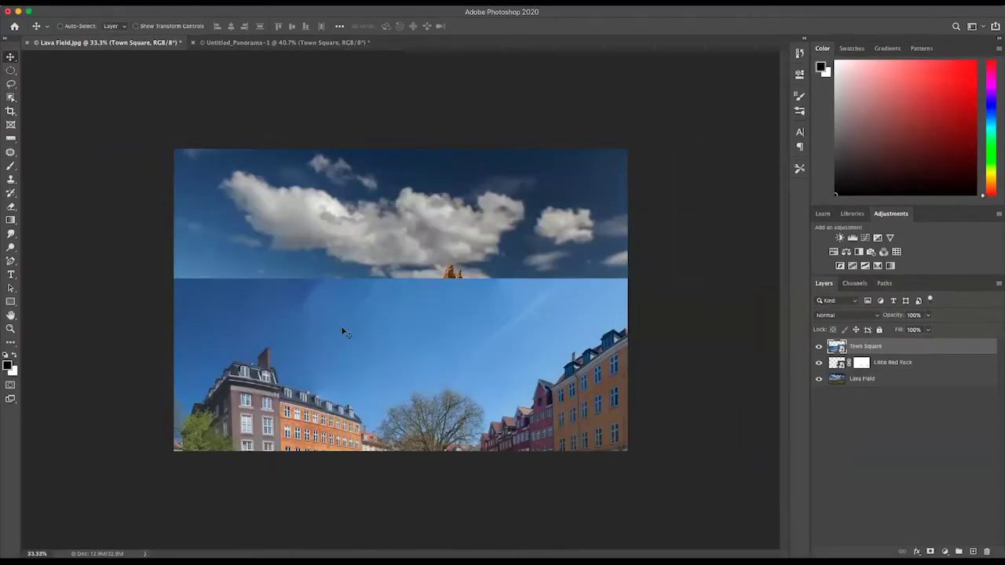
{"action": "left_click_drag", "start_coordinate": [342, 342], "coordinate": [351, 134]}
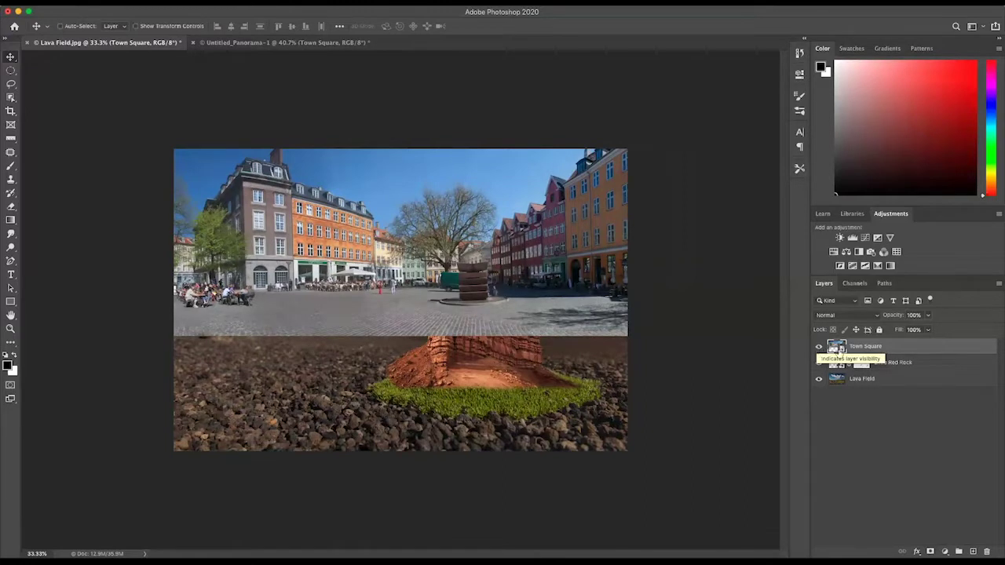
Hide the Town Square layer and make Lava Field the active layer
{"action": "left_click", "coordinate": [818, 350]}
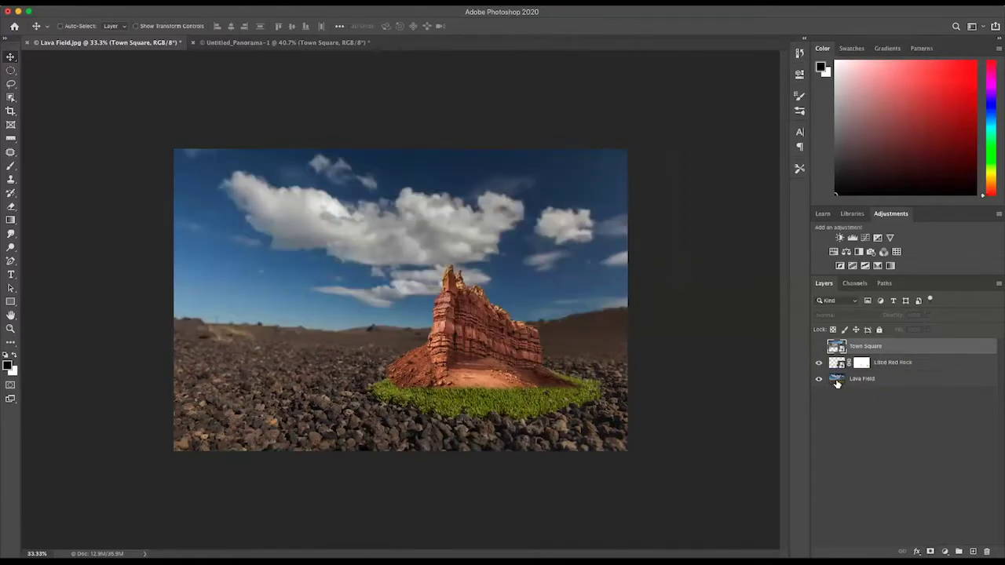
{"action": "left_click", "coordinate": [837, 382]}
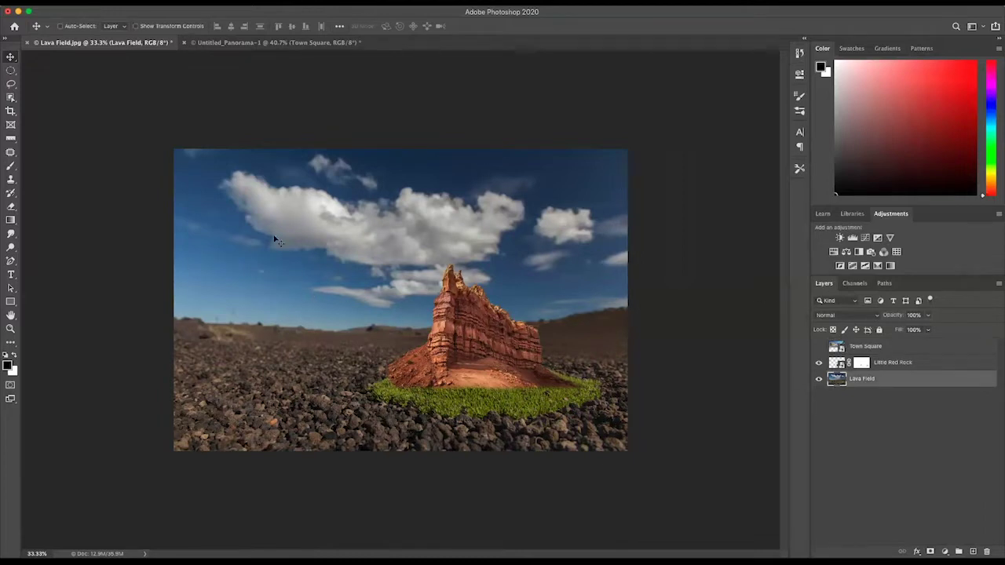
{"action": "left_click", "coordinate": [10, 97]}
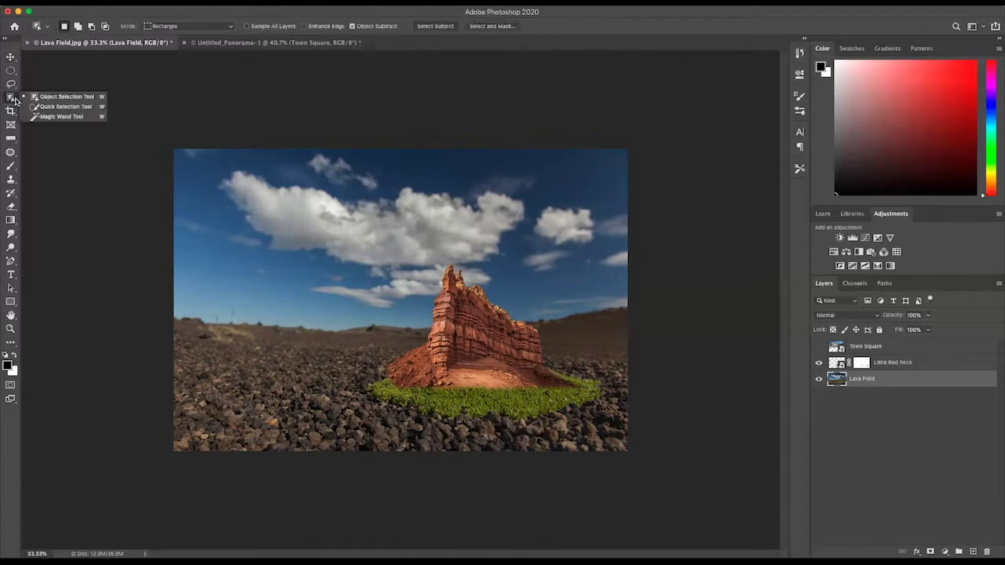
Quick-select the Lava Field sky and mask it out, then show and select Town Square again
{"action": "left_click", "coordinate": [37, 107]}
{"action": "left_click_drag", "start_coordinate": [243, 238], "coordinate": [442, 234]}
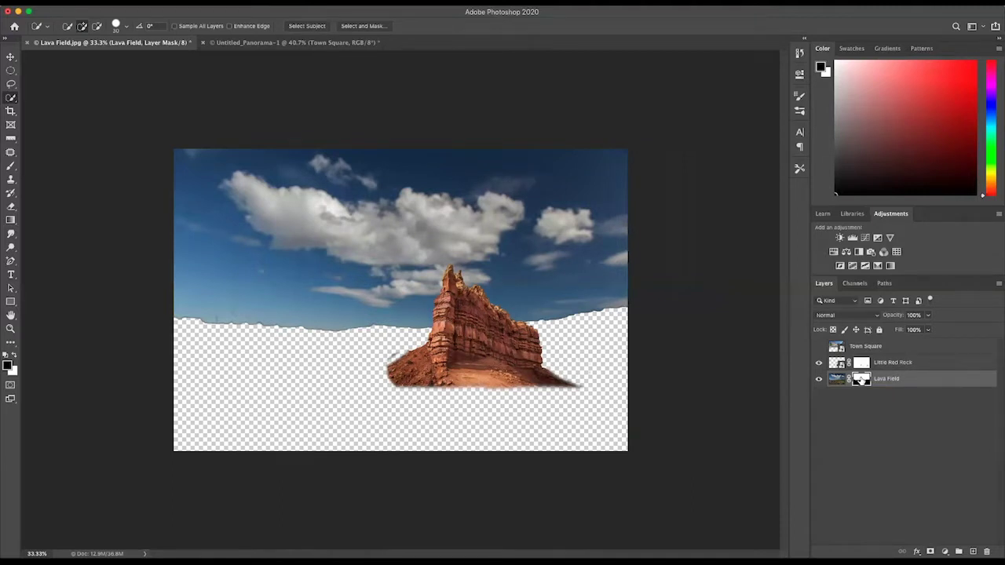
{"action": "key", "text": "super+i"}
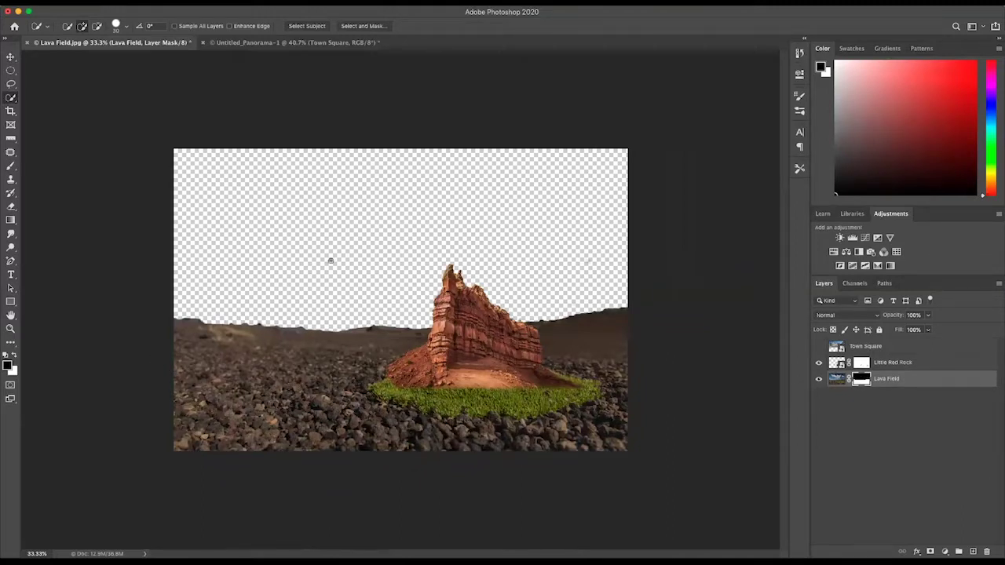
{"action": "left_click", "coordinate": [819, 346]}
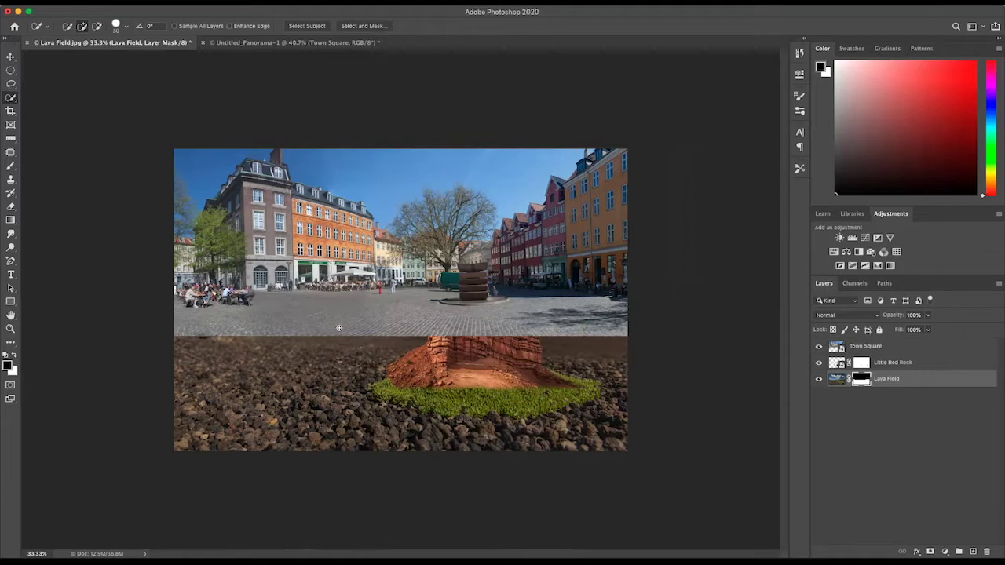
{"action": "key", "text": "alt+period"}
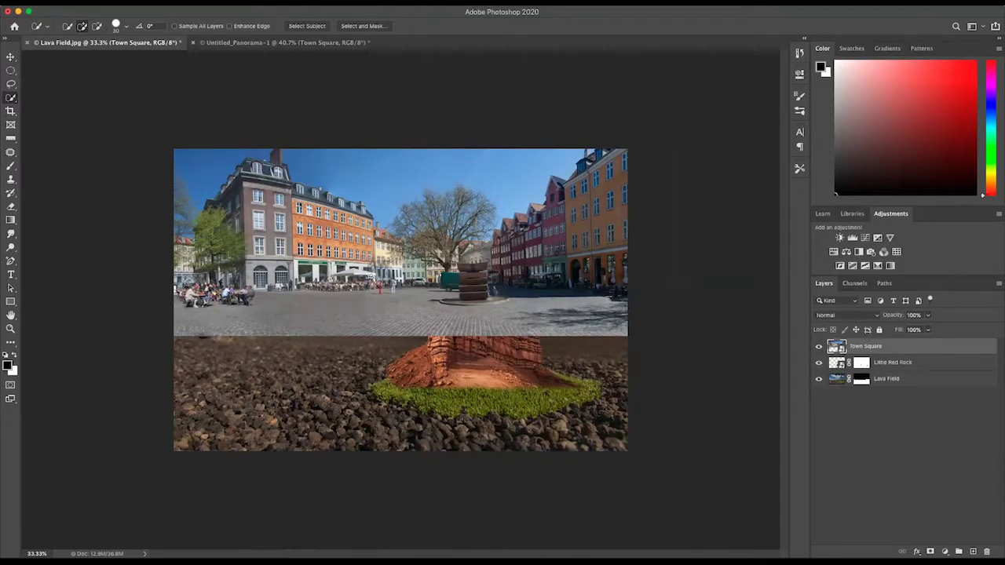
Raise the Town Square image about 62 px and scale it down proportionally with Free Transform
{"action": "key", "text": "v"}
{"action": "mouse_move", "coordinate": [364, 267]}
{"action": "left_mouse_down"}
{"action": "mouse_move", "coordinate": [362, 217]}
{"action": "mouse_move", "coordinate": [367, 263]}
{"action": "left_mouse_up"}
{"action": "key", "text": "super+t"}
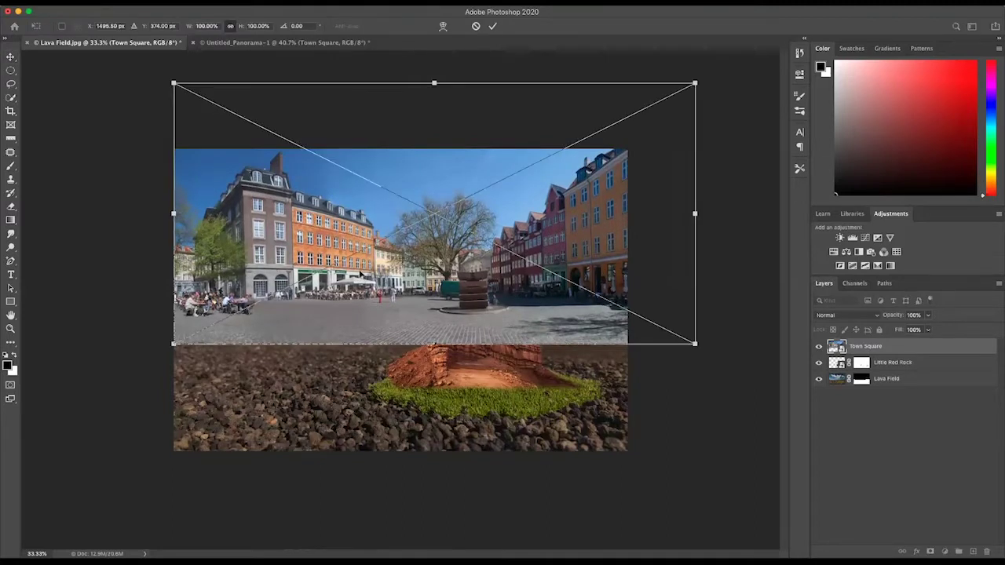
{"action": "left_click_drag", "start_coordinate": [695, 82], "coordinate": [621, 100]}
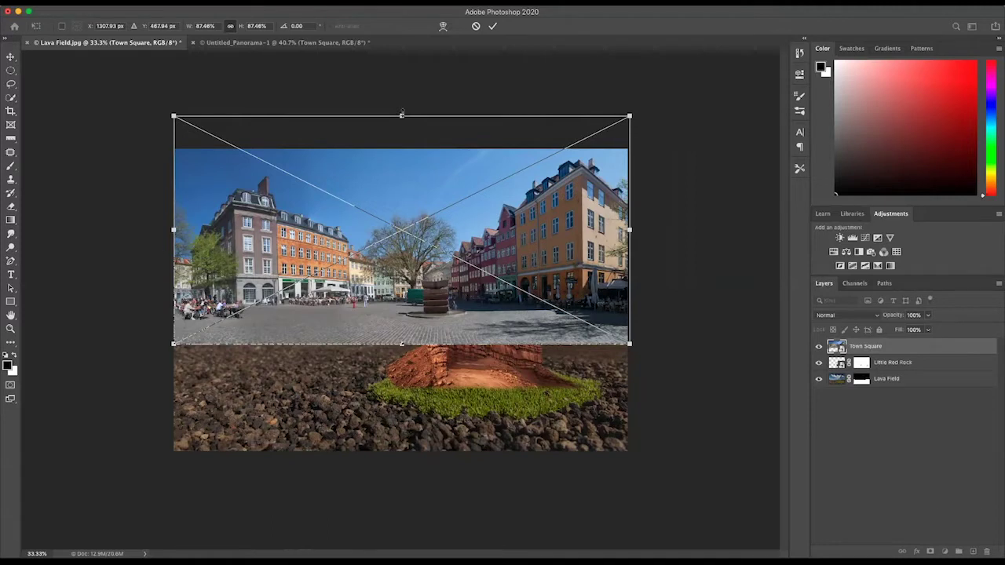
{"action": "left_click", "coordinate": [492, 26]}
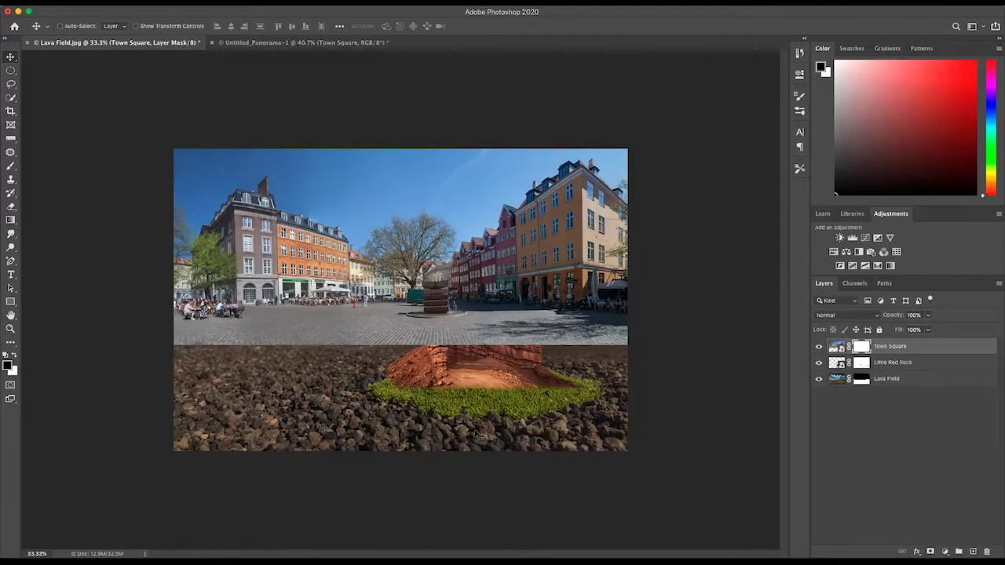
Brush along the town-square/lava seam with a soft brush, enlarging it for a second pass
{"action": "key", "text": "b"}
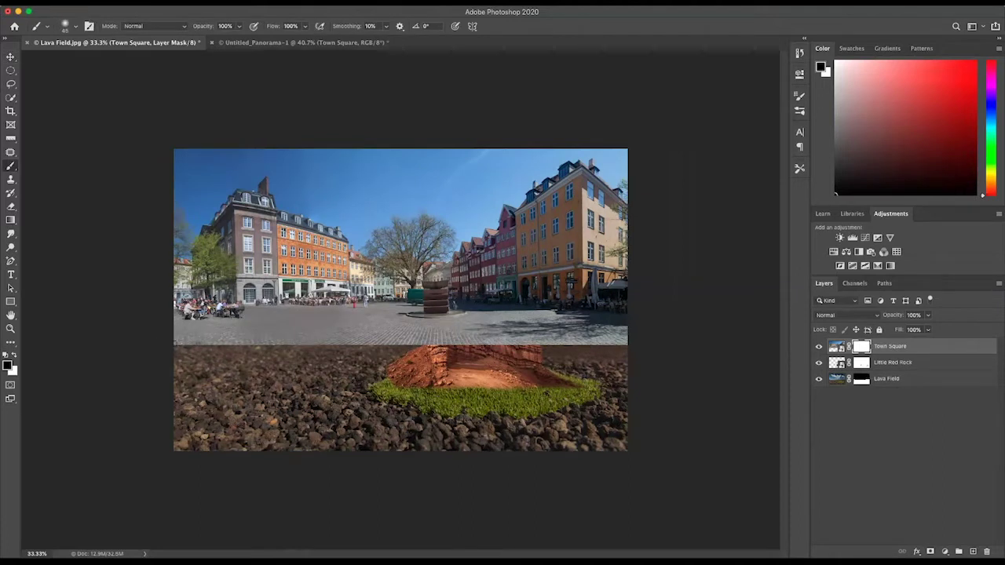
{"action": "left_click_drag", "start_coordinate": [234, 345], "coordinate": [625, 343]}
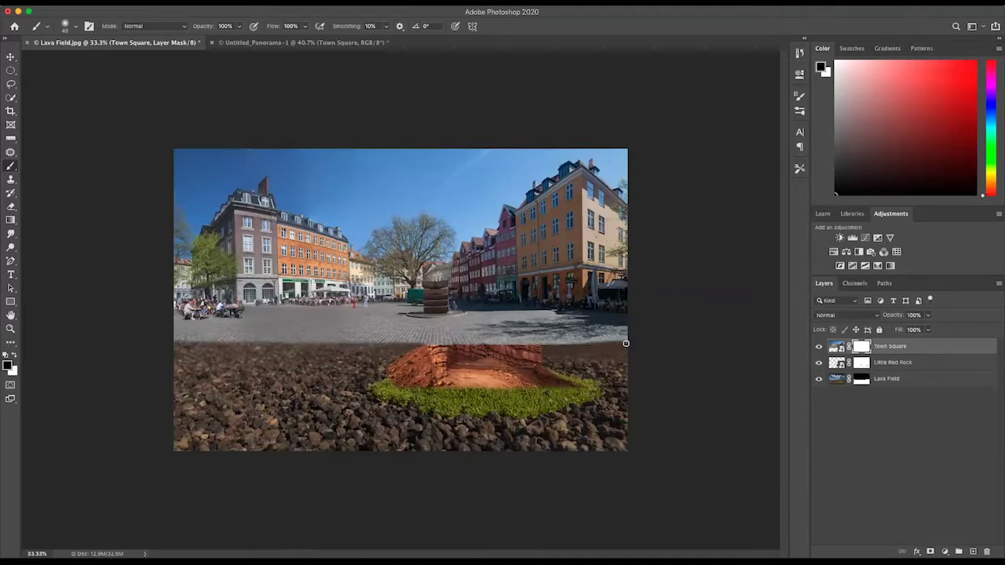
{"action": "key", "text": "bracketright"}
{"action": "key", "text": "bracketright"}
{"action": "key", "text": "bracketright"}
{"action": "left_click_drag", "start_coordinate": [165, 343], "coordinate": [616, 342]}
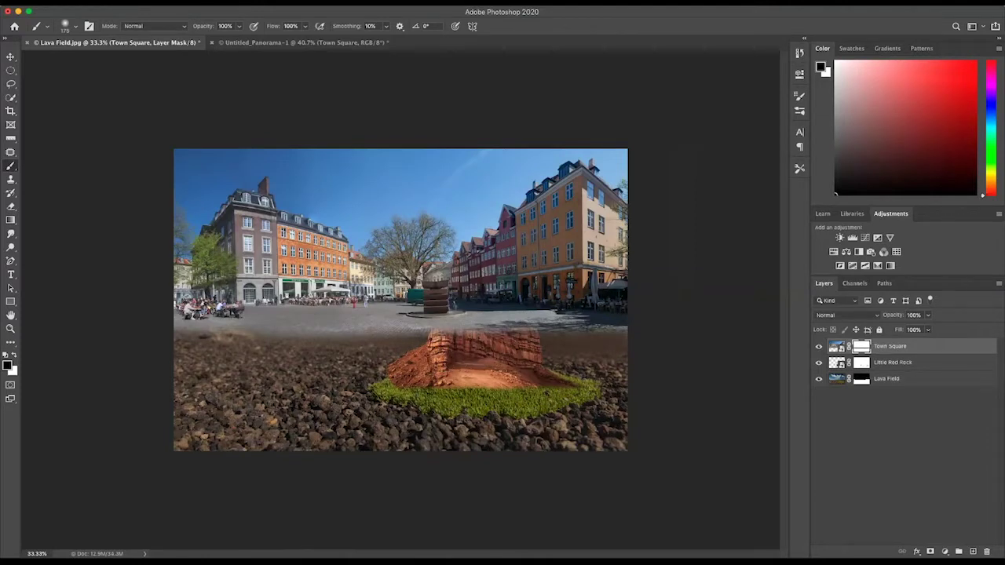
Move the Little Red Rock layer above Town Square in the layer stack
{"action": "key", "text": "v"}
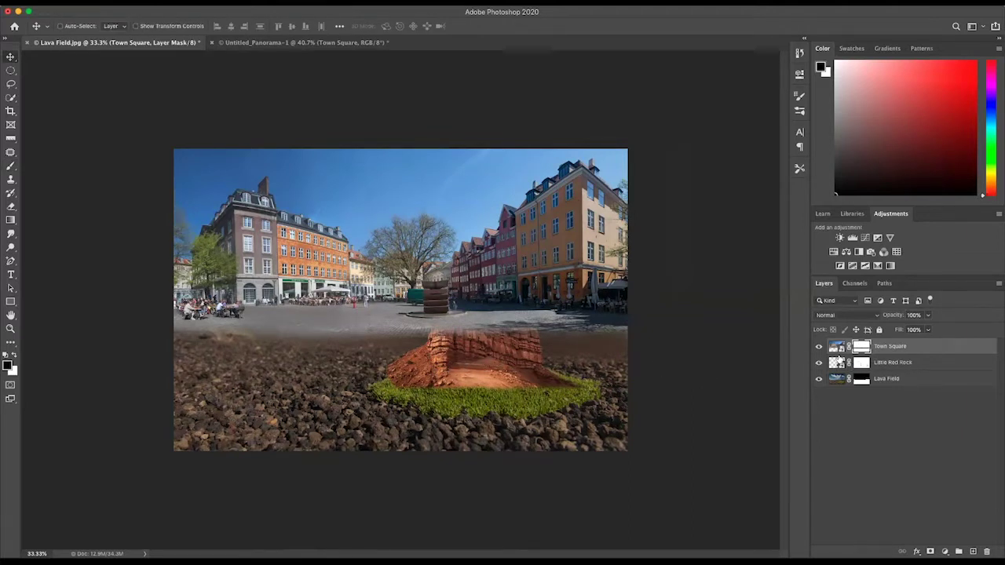
{"action": "left_click", "coordinate": [837, 362]}
{"action": "left_click_drag", "start_coordinate": [837, 363], "coordinate": [836, 345]}
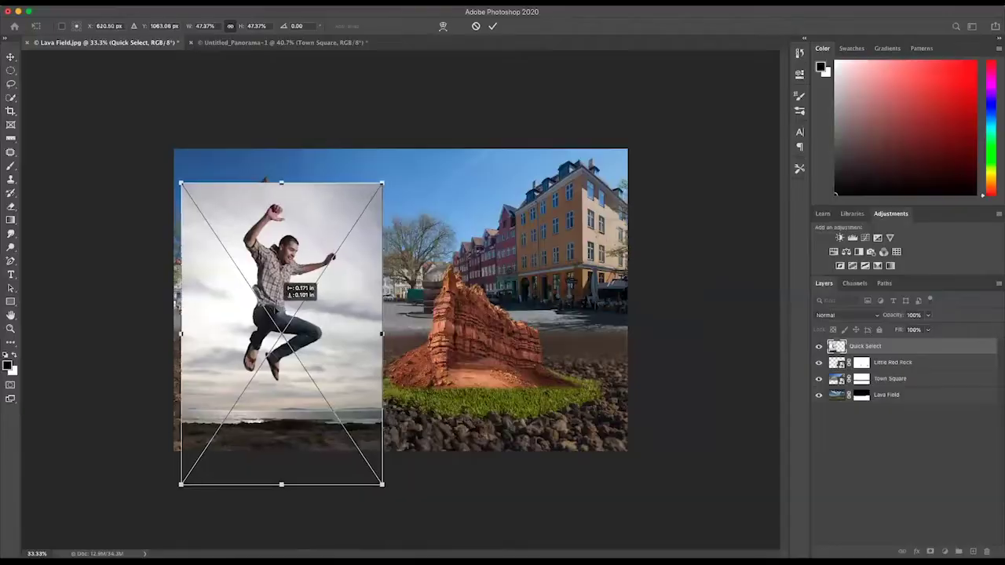
Nudge the placed jumping-man photo about 94 px to the right
{"action": "left_click_drag", "start_coordinate": [271, 281], "coordinate": [311, 298]}
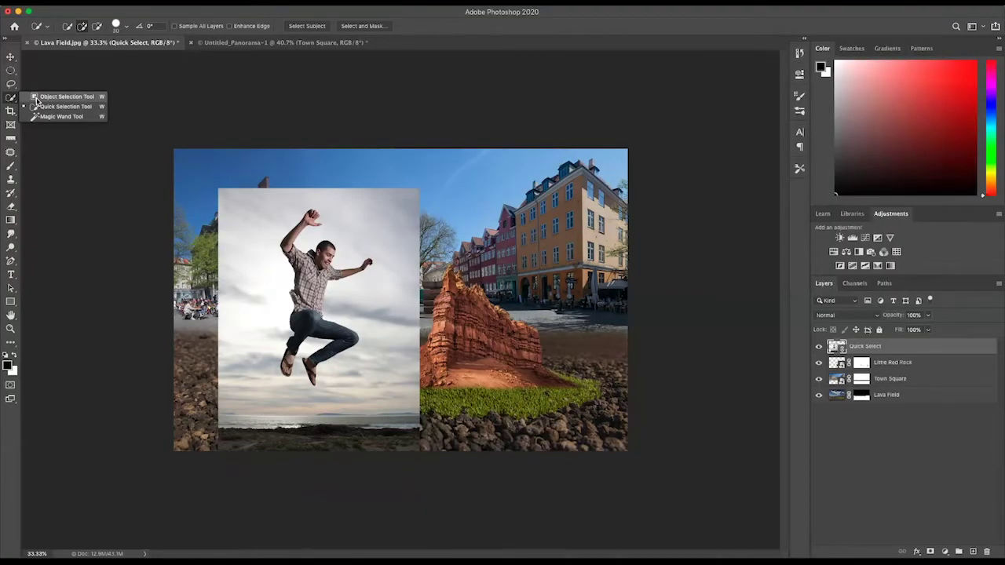
Draw an Object Selection rectangle around the jumping man's figure
{"action": "left_click", "coordinate": [37, 97]}
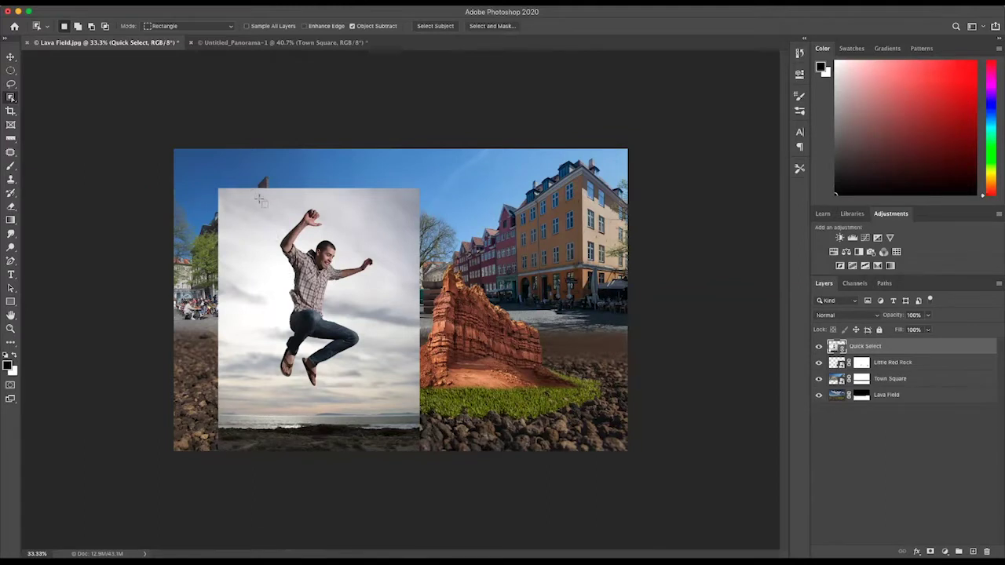
{"action": "left_click_drag", "start_coordinate": [332, 372], "coordinate": [374, 390]}
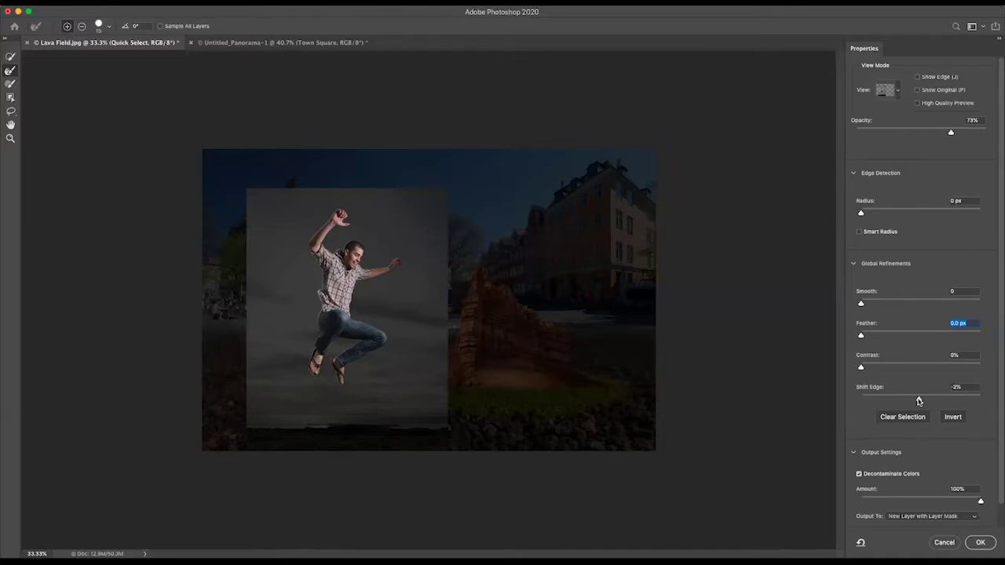
Set Shift Edge to -9% and Feather to 0.8 px, outputting a masked copy layer
{"action": "left_click", "coordinate": [918, 401]}
{"action": "left_click_drag", "start_coordinate": [916, 402], "coordinate": [913, 402]}
{"action": "left_click_drag", "start_coordinate": [860, 336], "coordinate": [868, 337]}
{"action": "left_click", "coordinate": [974, 541]}
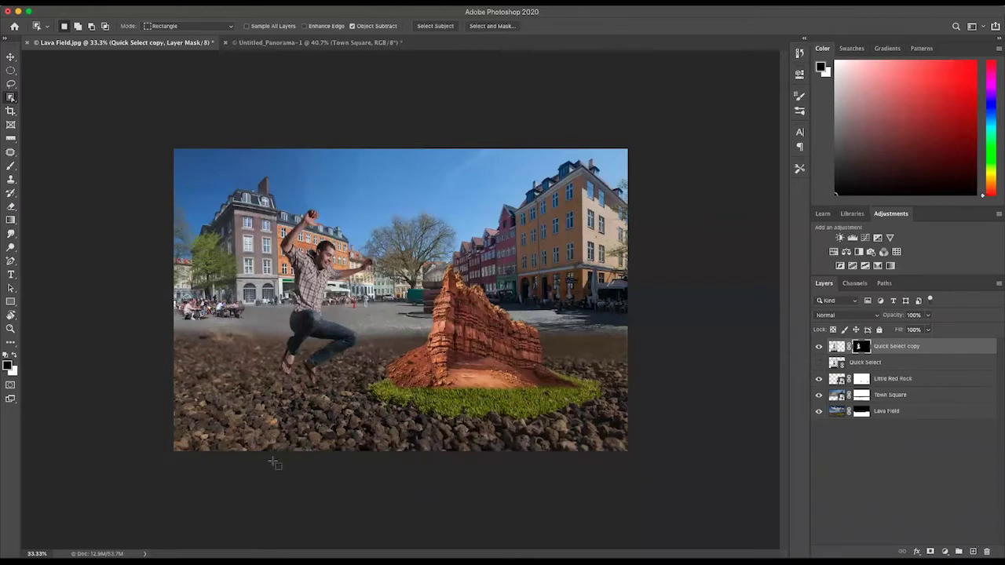
Rename the hidden original jumping-man layer to Jump Guy Original
{"action": "left_click", "coordinate": [819, 362]}
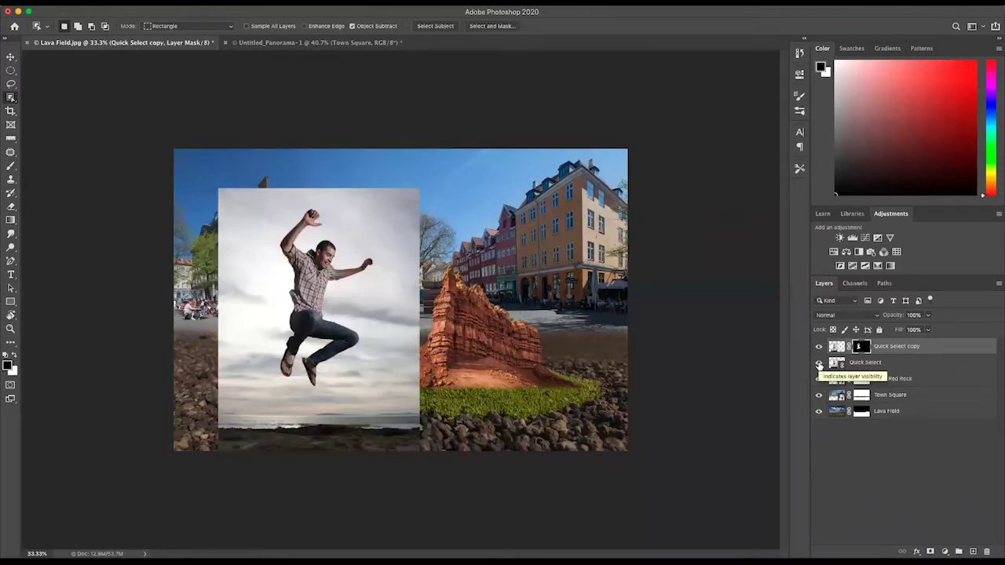
{"action": "left_click", "coordinate": [818, 363]}
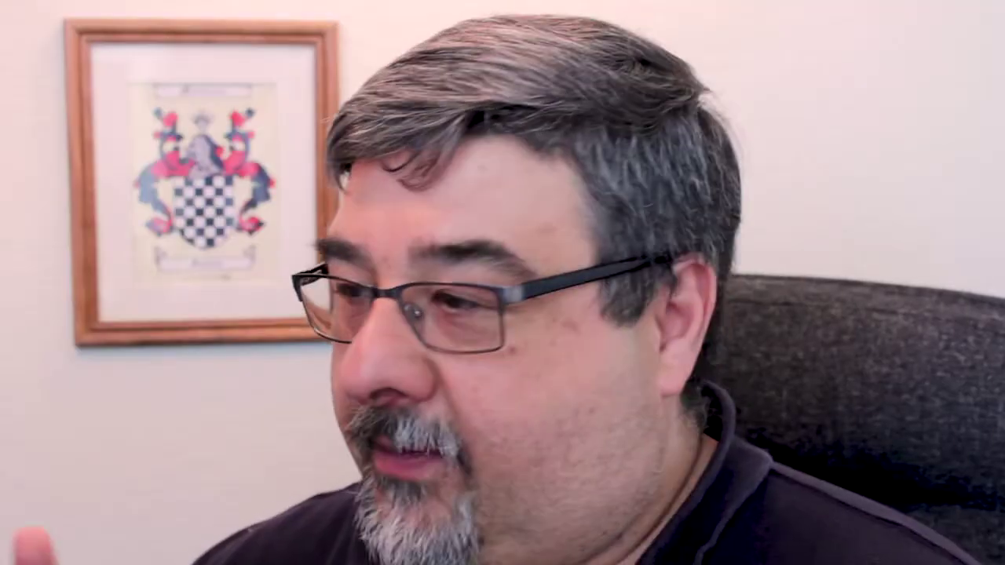
{"action": "double_click", "coordinate": [804, 318]}
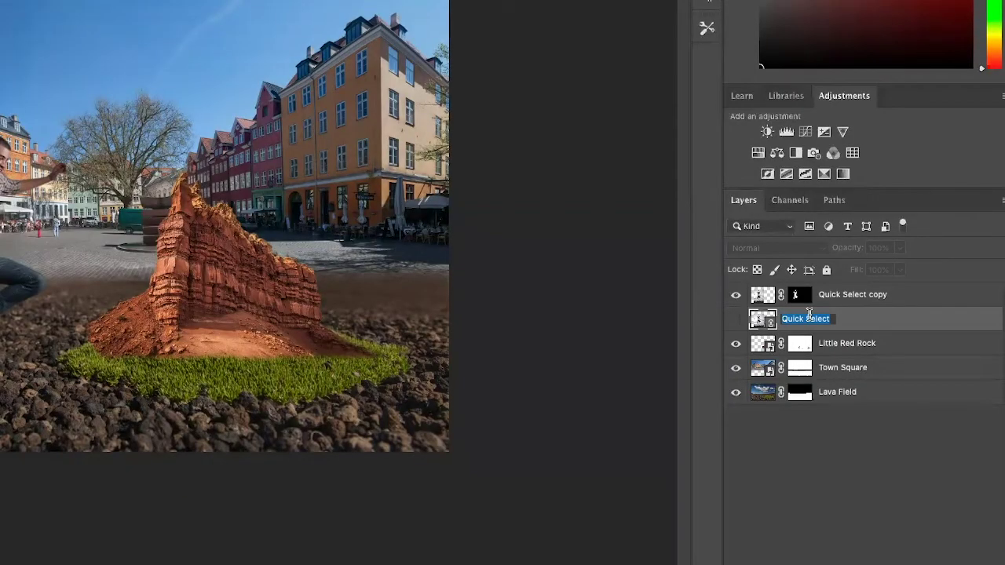
{"action": "type", "text": "J"}
{"action": "type", "text": "ump Guy Origin"}
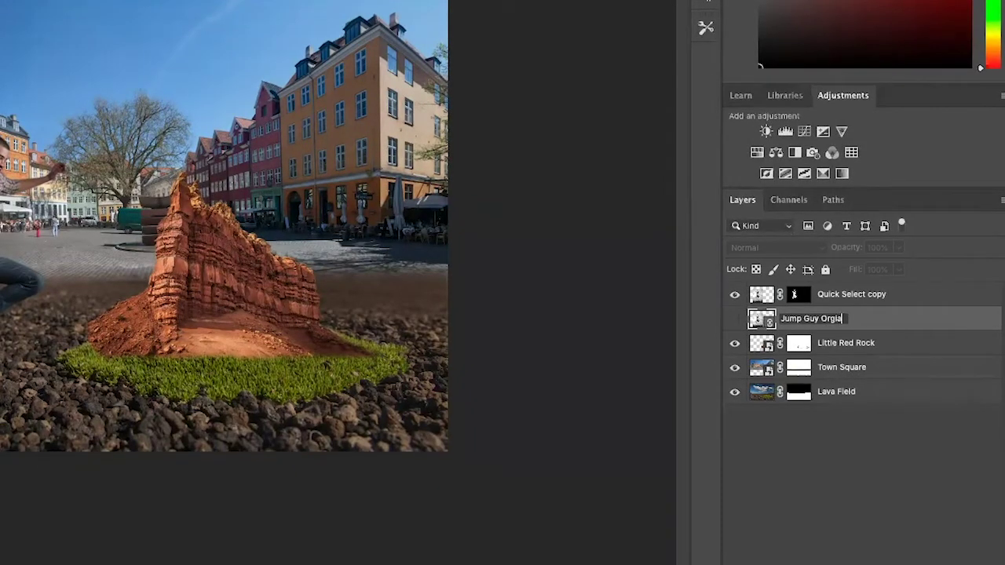
{"action": "key", "text": "BackSpace"}
{"action": "key", "text": "BackSpace"}
{"action": "key", "text": "BackSpace"}
{"action": "key", "text": "BackSpace"}
{"action": "type", "text": "iginal"}
{"action": "key", "text": "Return"}
Rename the masked cut-out layer to Jump Guy Cut Out
{"action": "double_click", "coordinate": [862, 295]}
{"action": "type", "text": "Jump "}
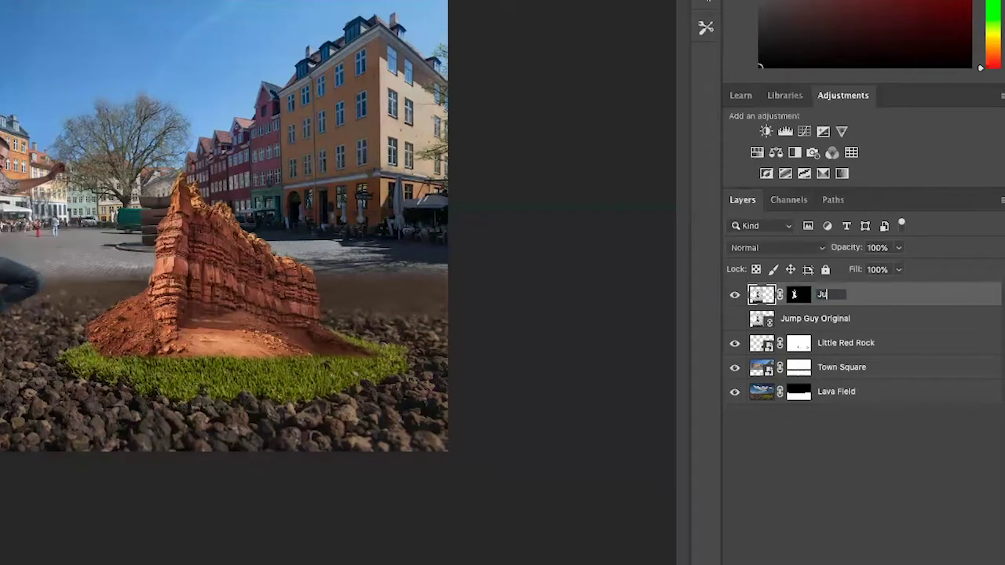
{"action": "type", "text": "Guy Cour"}
{"action": "key", "text": "BackSpace"}
{"action": "key", "text": "BackSpace"}
{"action": "type", "text": "t Out"}
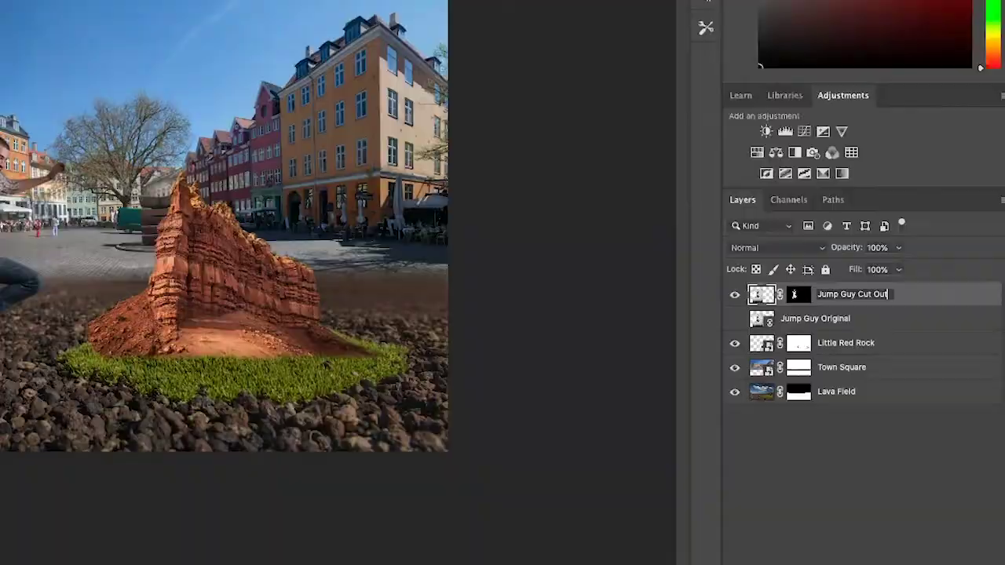
{"action": "key", "text": "Return"}
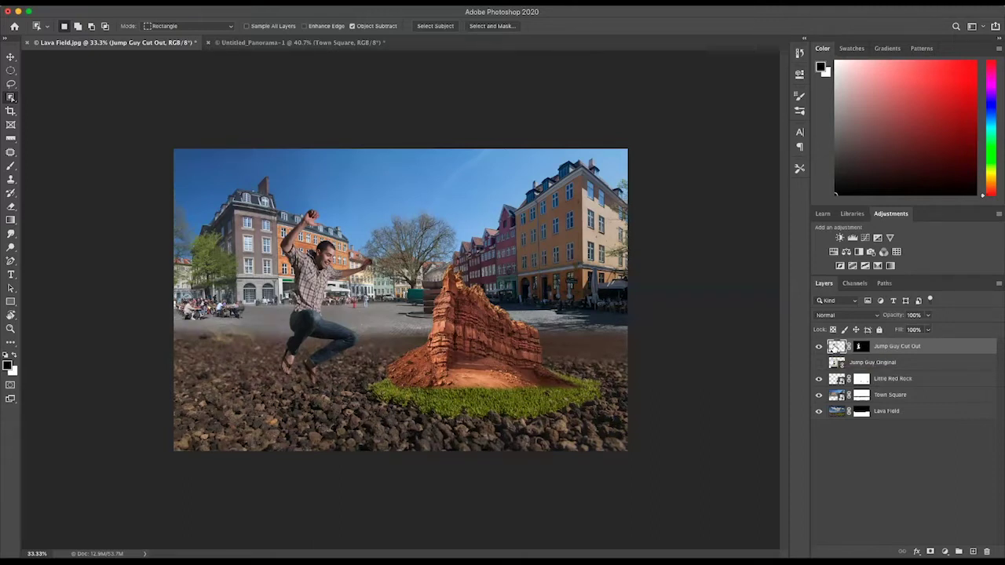
Duplicate Jump Guy Cut Out, hide the top copy, and select the middle copy with the Move tool
{"action": "key", "text": "super+j"}
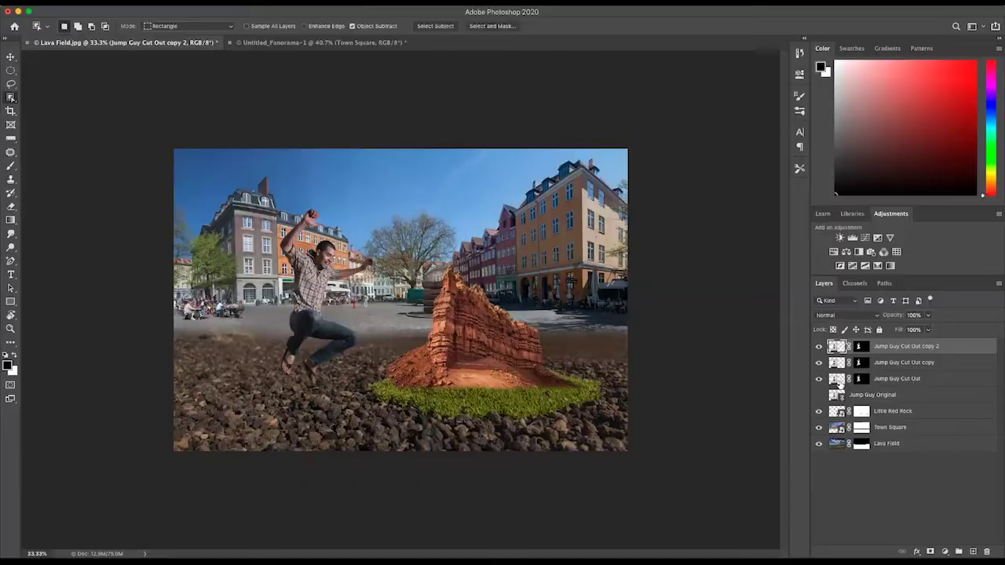
{"action": "left_click", "coordinate": [818, 347]}
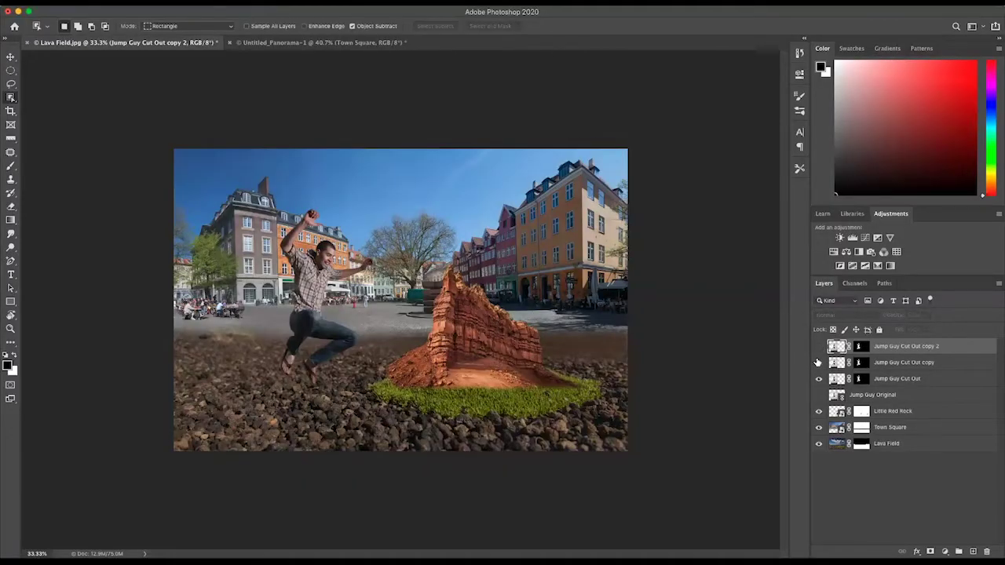
{"action": "left_click", "coordinate": [837, 363]}
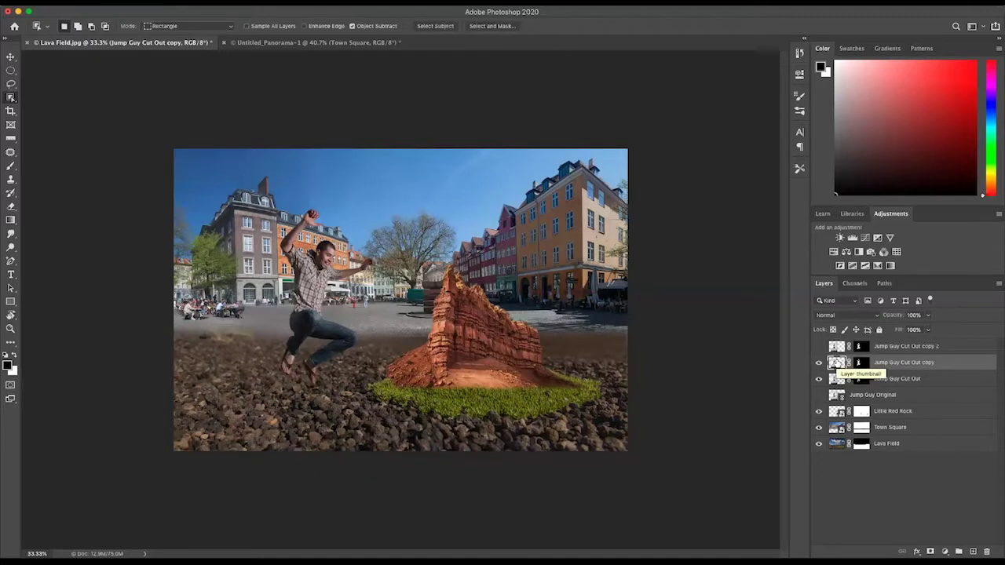
{"action": "key", "text": "v"}
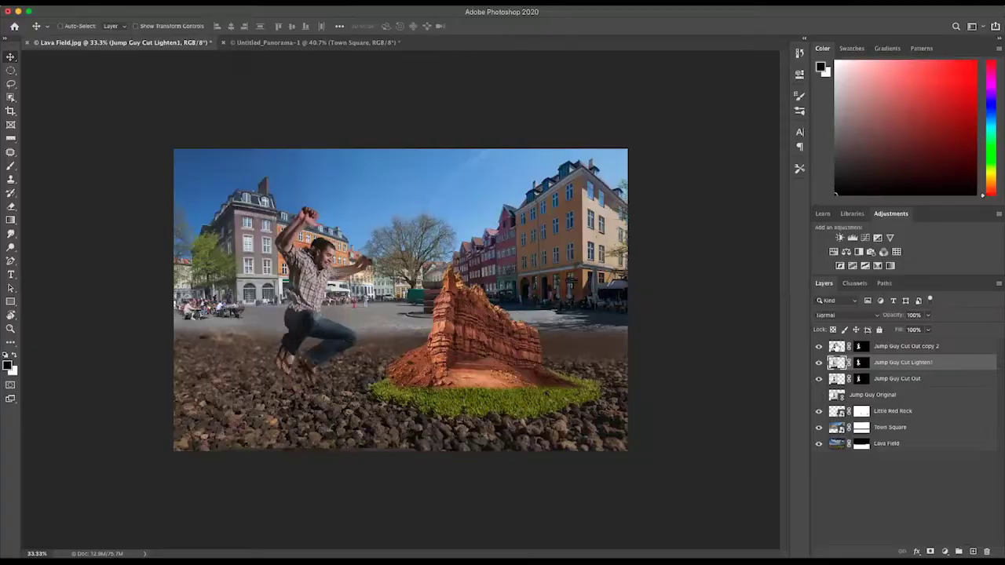
Make another copy of the cut-out layer and rename the top copy Jump Guy Cut Lighten2
{"action": "key", "text": "ctrl+j"}
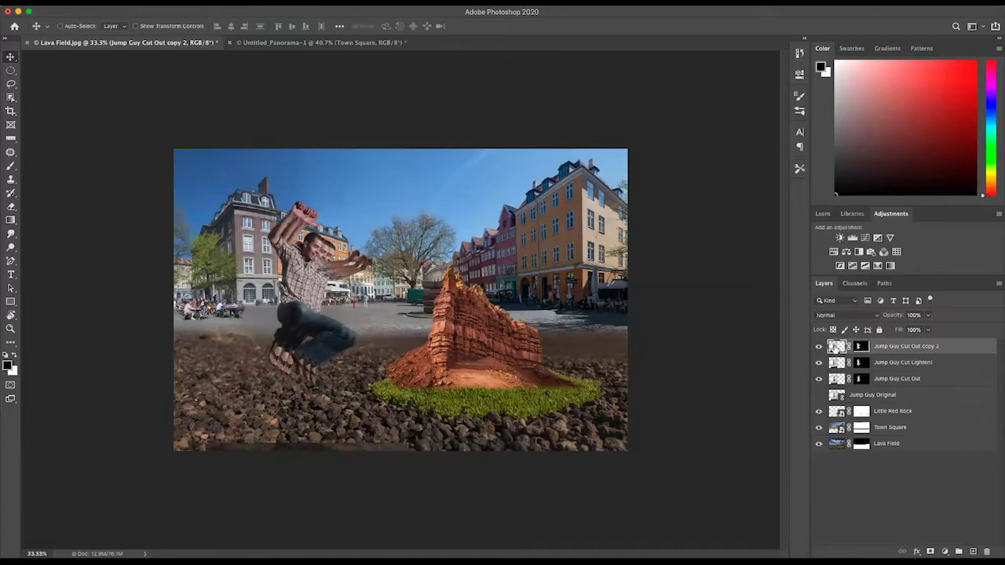
{"action": "double_click", "coordinate": [923, 346]}
{"action": "left_click", "coordinate": [940, 346]}
{"action": "key", "text": "BackSpace"}
{"action": "key", "text": "BackSpace"}
{"action": "key", "text": "BackSpace"}
{"action": "key", "text": "BackSpace"}
{"action": "key", "text": "BackSpace"}
{"action": "key", "text": "BackSpace"}
{"action": "key", "text": "BackSpace"}
{"action": "key", "text": "BackSpace"}
{"action": "key", "text": "BackSpace"}
{"action": "key", "text": "BackSpace"}
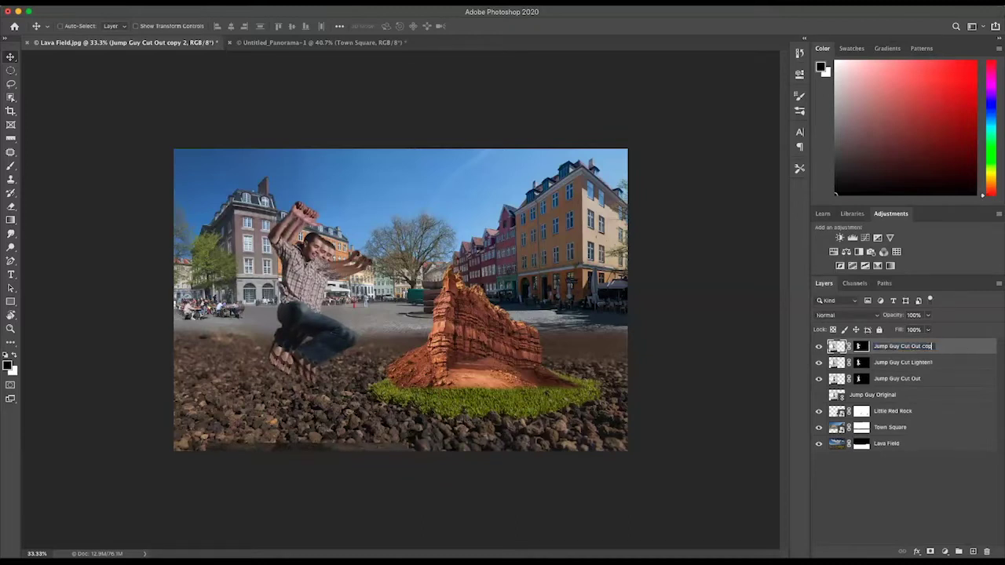
{"action": "type", "text": "Li"}
{"action": "type", "text": "ght"}
{"action": "type", "text": "nen"}
Move Jump Guy Cut Lighten1 below Jump Guy Cut Out and hide both layers
{"action": "left_click", "coordinate": [889, 363]}
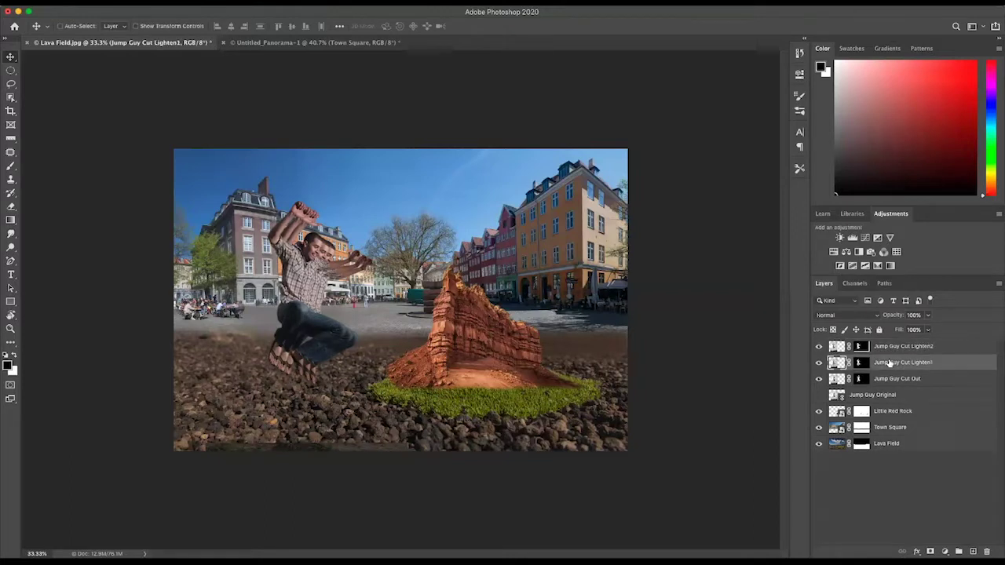
{"action": "left_click_drag", "start_coordinate": [890, 363], "coordinate": [892, 383]}
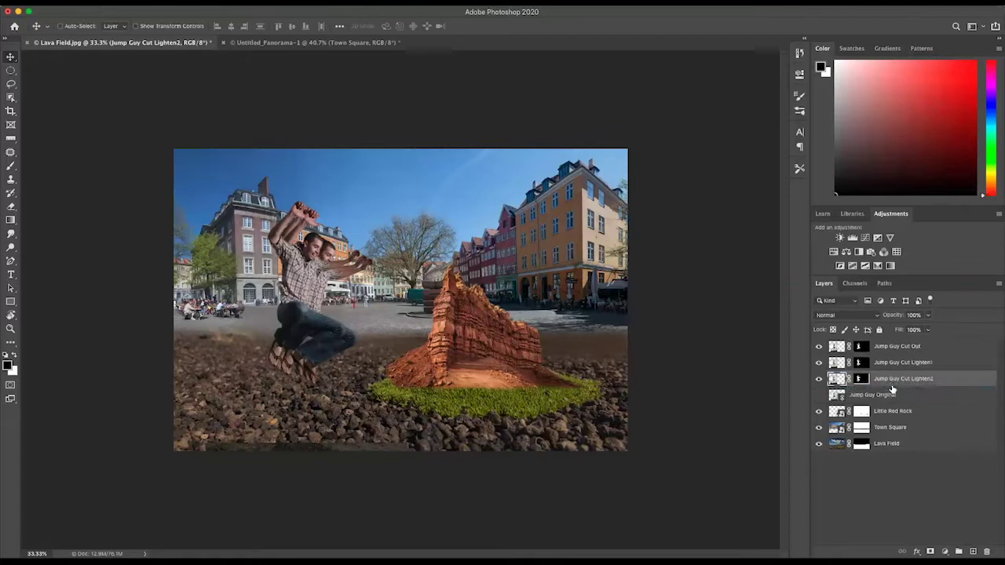
{"action": "left_click", "coordinate": [817, 347]}
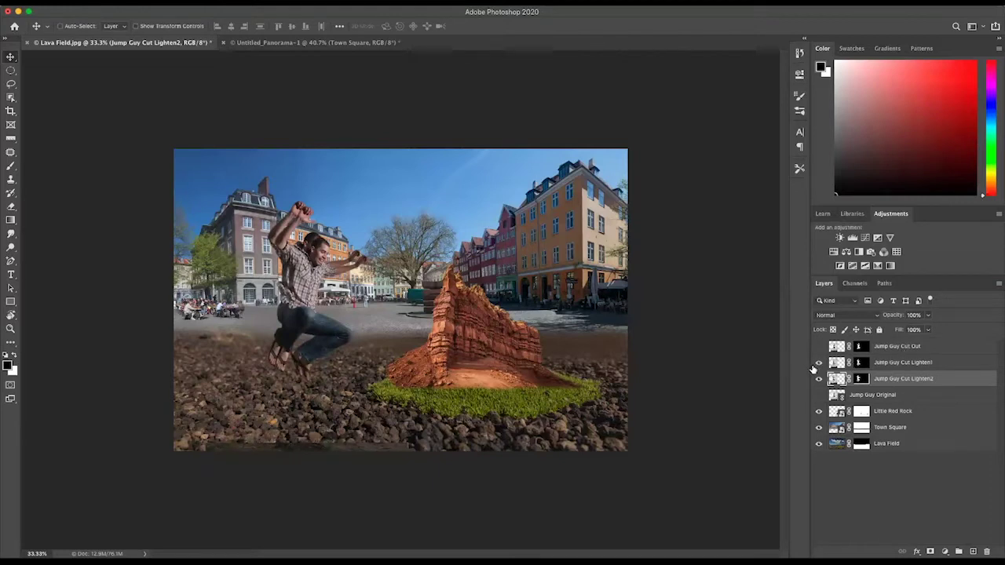
{"action": "left_click", "coordinate": [818, 362]}
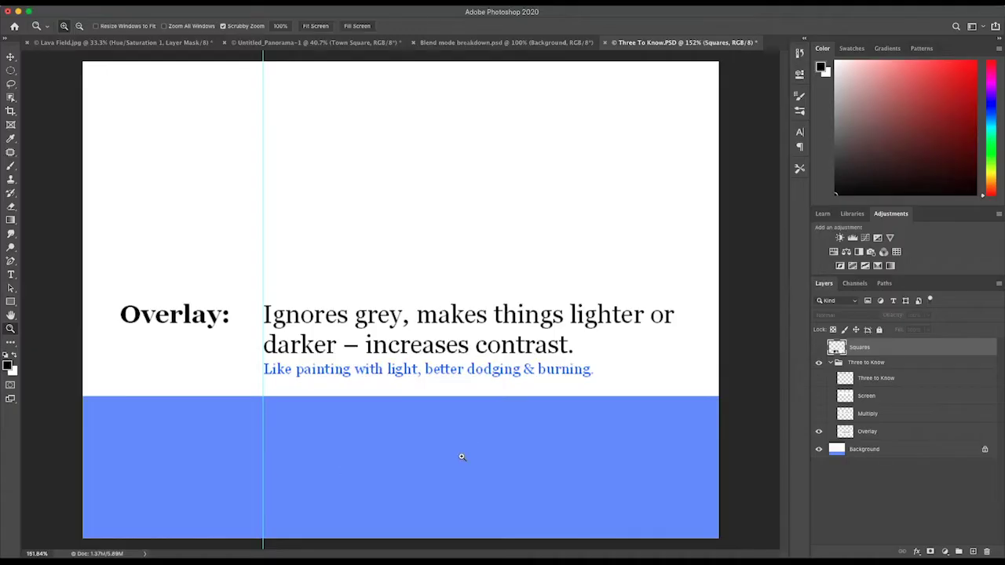
Show the Squares layer and set its blend mode to Overlay
{"action": "left_click", "coordinate": [819, 347]}
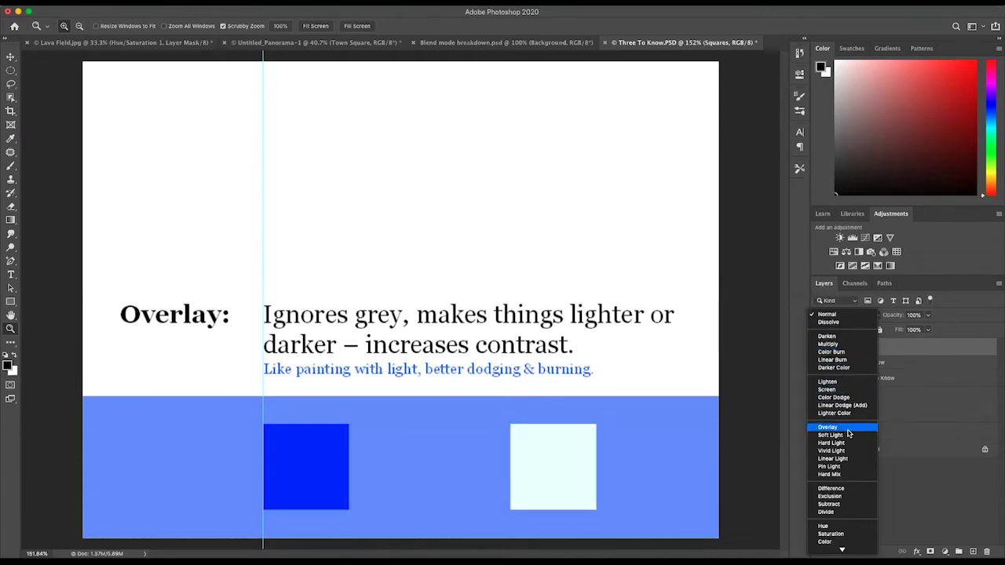
{"action": "left_click", "coordinate": [847, 428]}
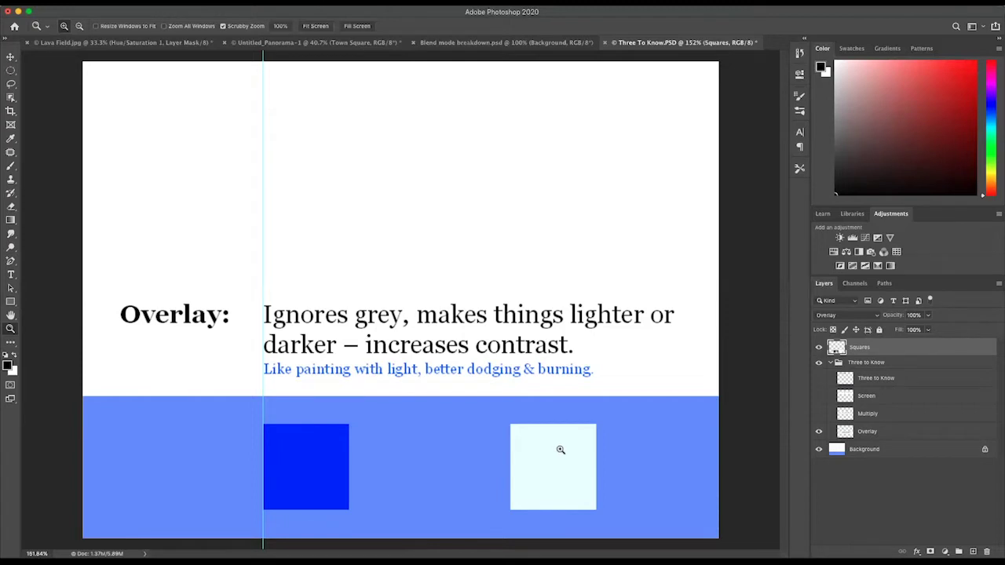
{"action": "left_click", "coordinate": [836, 314]}
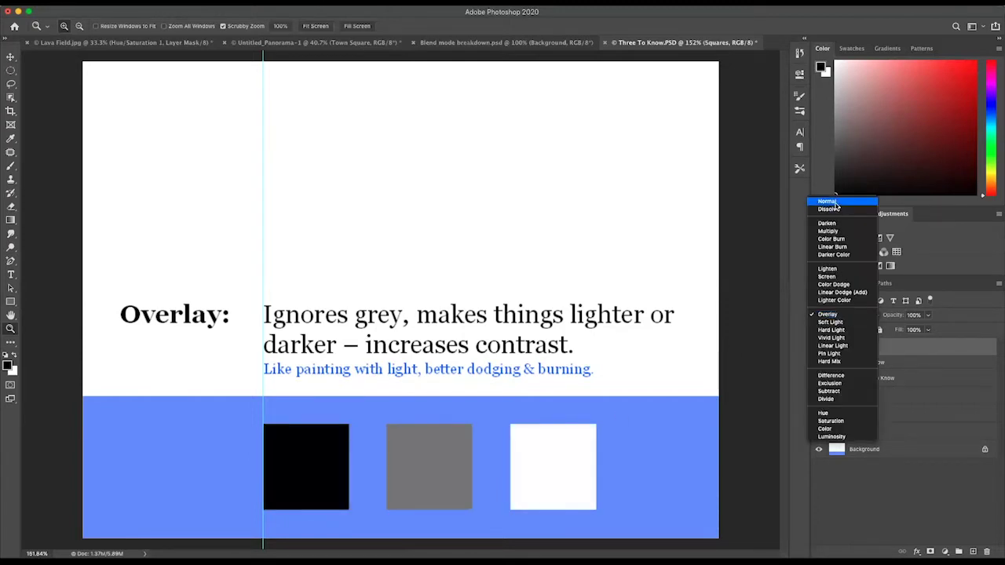
{"action": "left_click", "coordinate": [845, 314]}
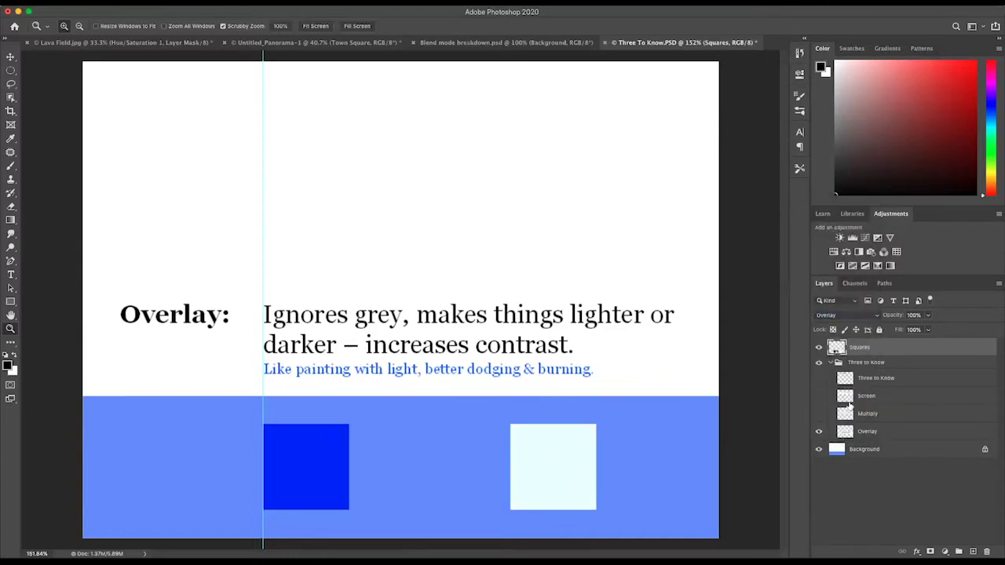
Reveal the Multiply explanation and blend the Squares layer with Multiply
{"action": "left_click", "coordinate": [819, 414]}
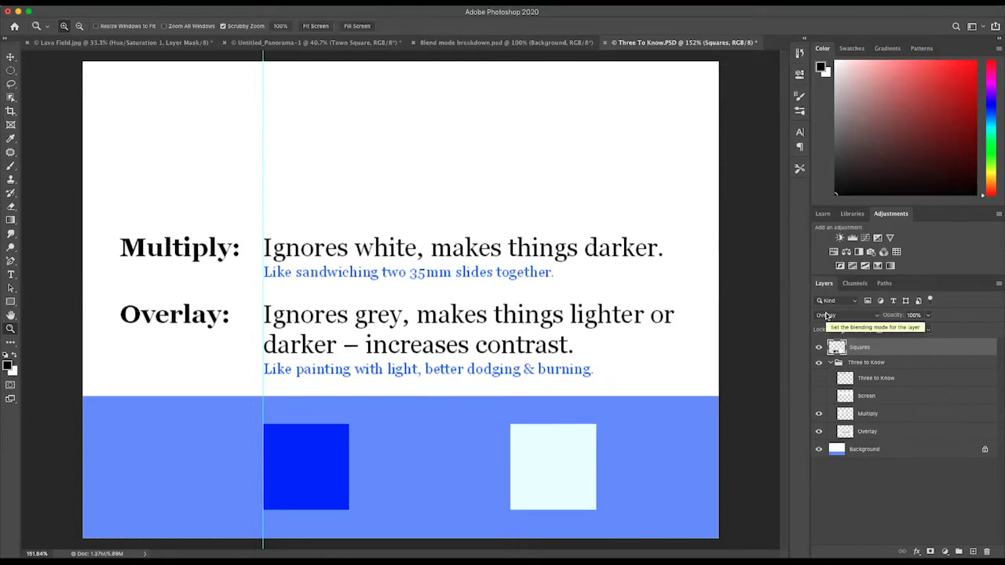
{"action": "left_click", "coordinate": [826, 315]}
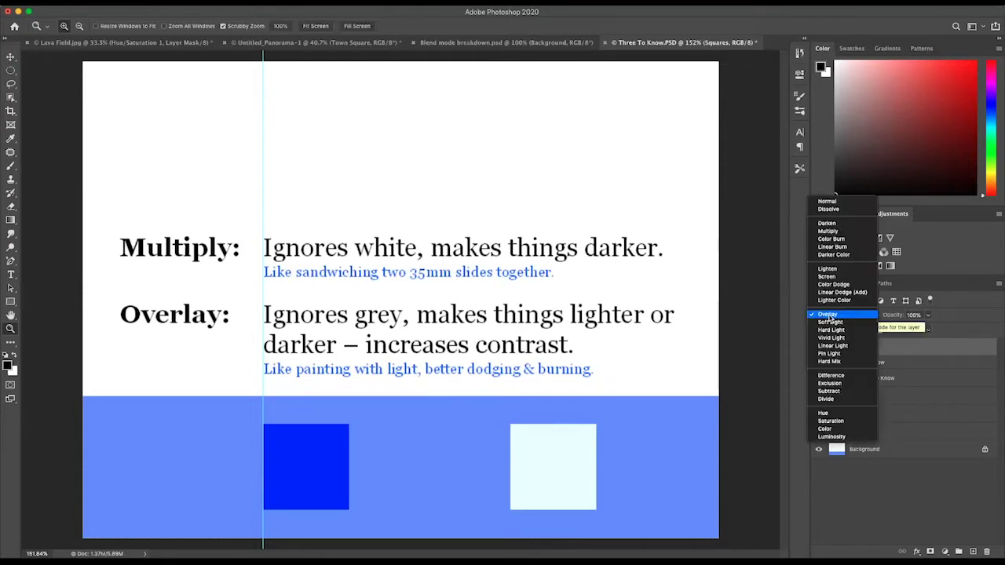
{"action": "left_click", "coordinate": [826, 232]}
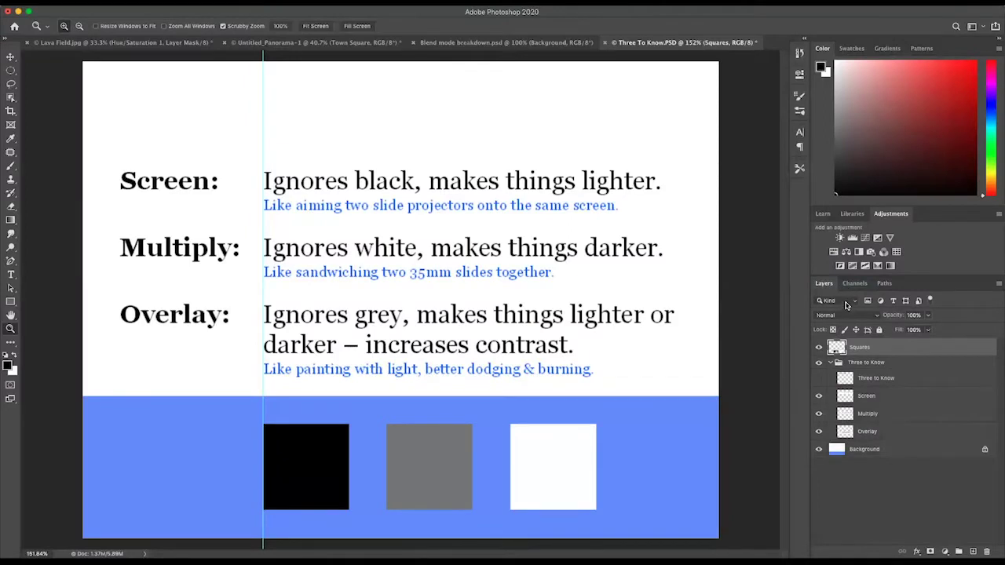
Try other blend modes on Squares, settling on Screen
{"action": "left_click", "coordinate": [844, 316]}
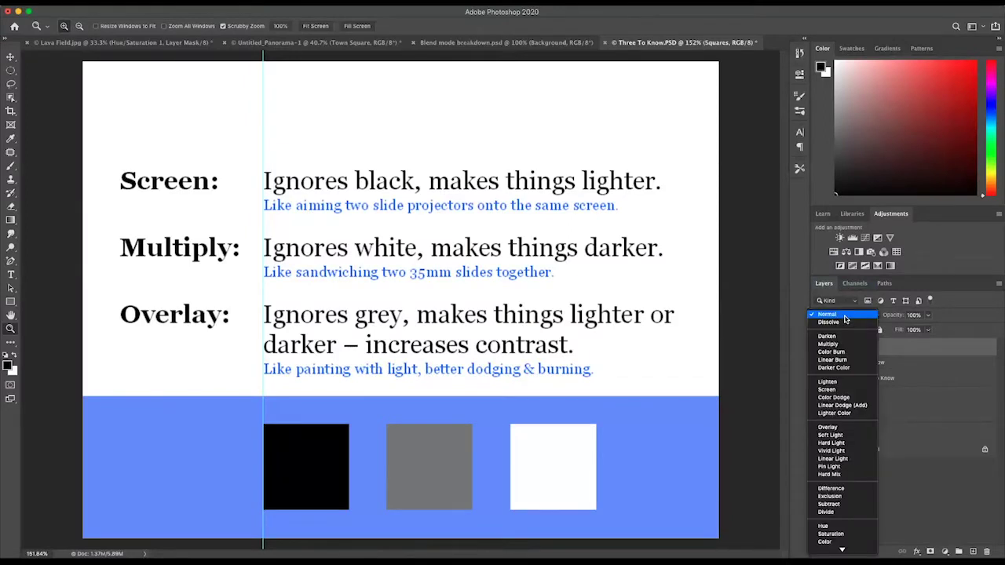
{"action": "left_click", "coordinate": [844, 389]}
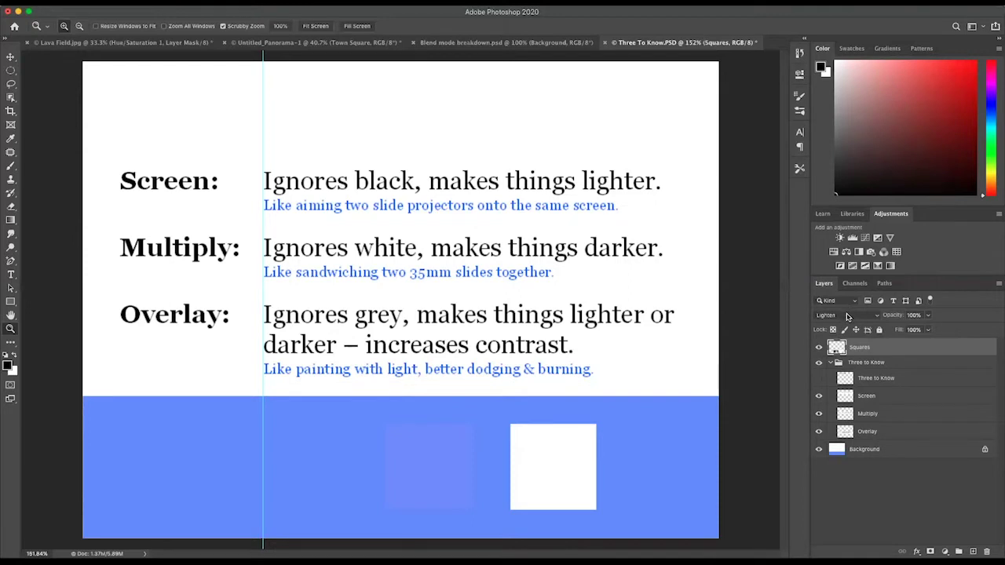
{"action": "left_click", "coordinate": [847, 315]}
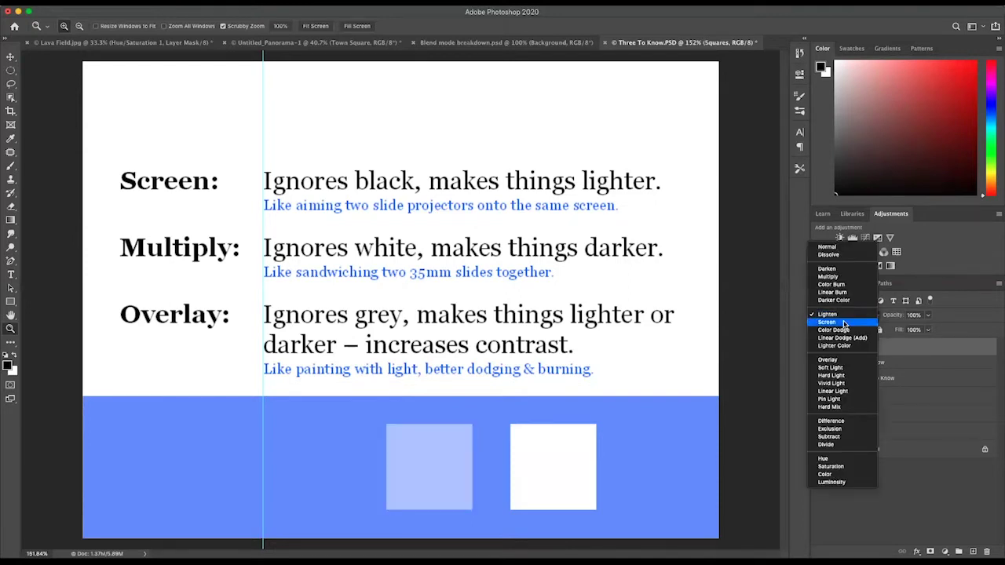
{"action": "left_click", "coordinate": [844, 323]}
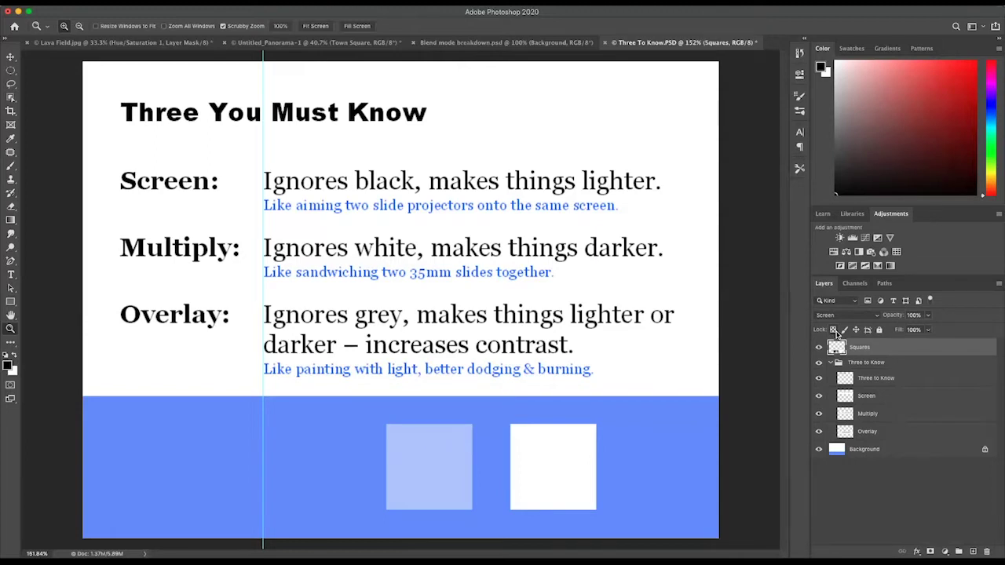
{"action": "left_click", "coordinate": [838, 314]}
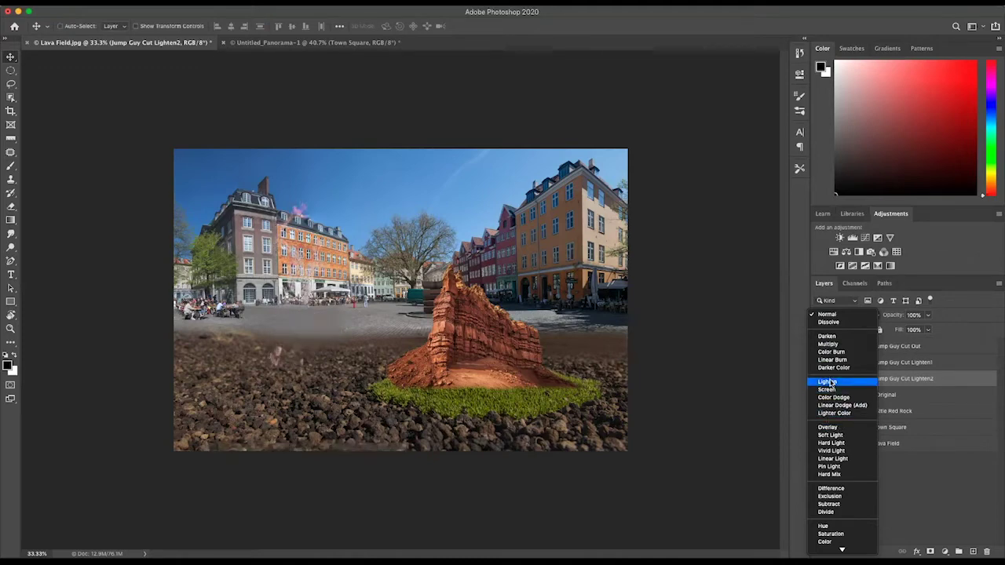
Set Lighten2 and Lighten1 to Lighten blending, and make Lighten1 and Jump Guy Cut Out visible
{"action": "left_click", "coordinate": [827, 381]}
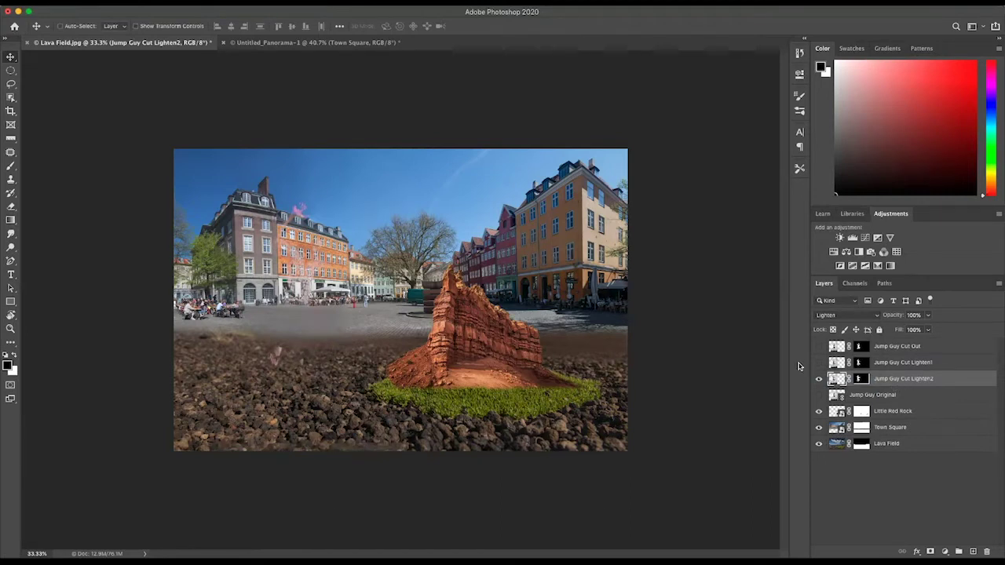
{"action": "left_click", "coordinate": [837, 362]}
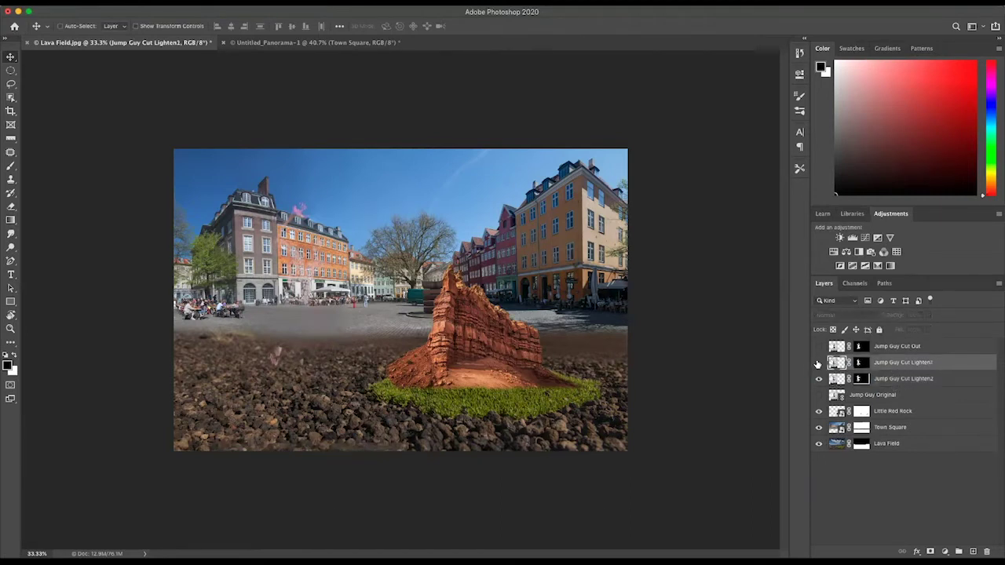
{"action": "left_click", "coordinate": [819, 363]}
{"action": "left_click", "coordinate": [828, 314]}
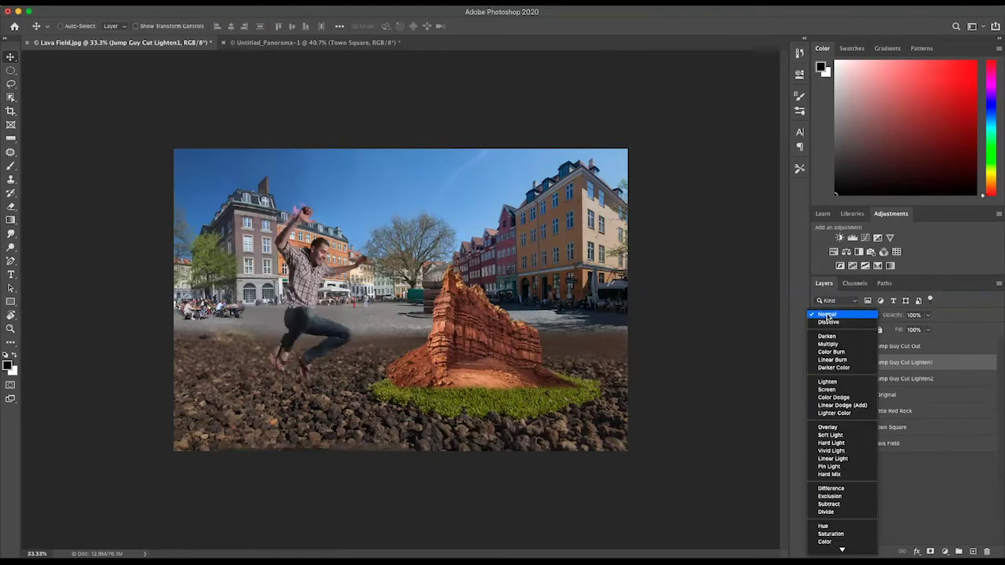
{"action": "left_click", "coordinate": [828, 381]}
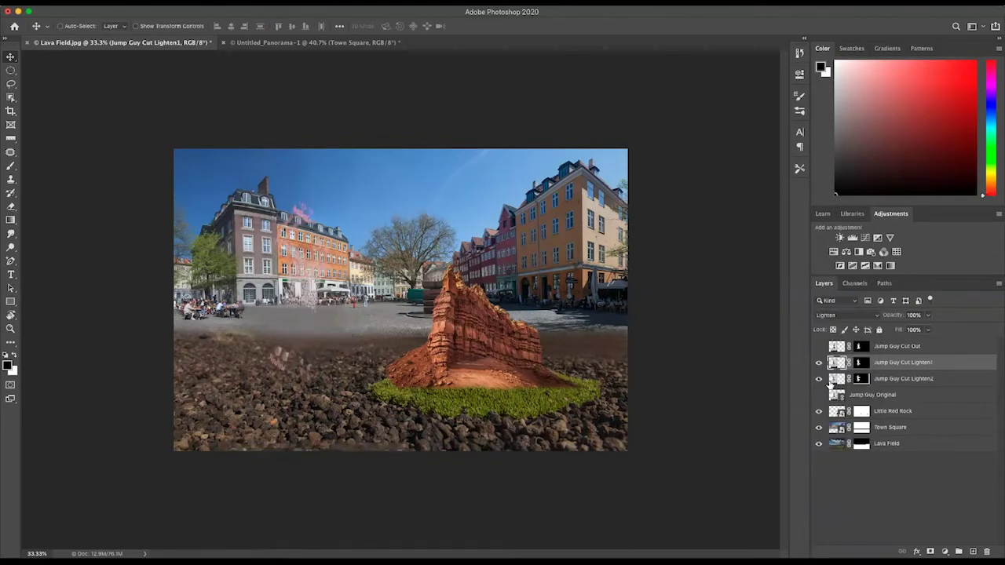
{"action": "left_click", "coordinate": [819, 346]}
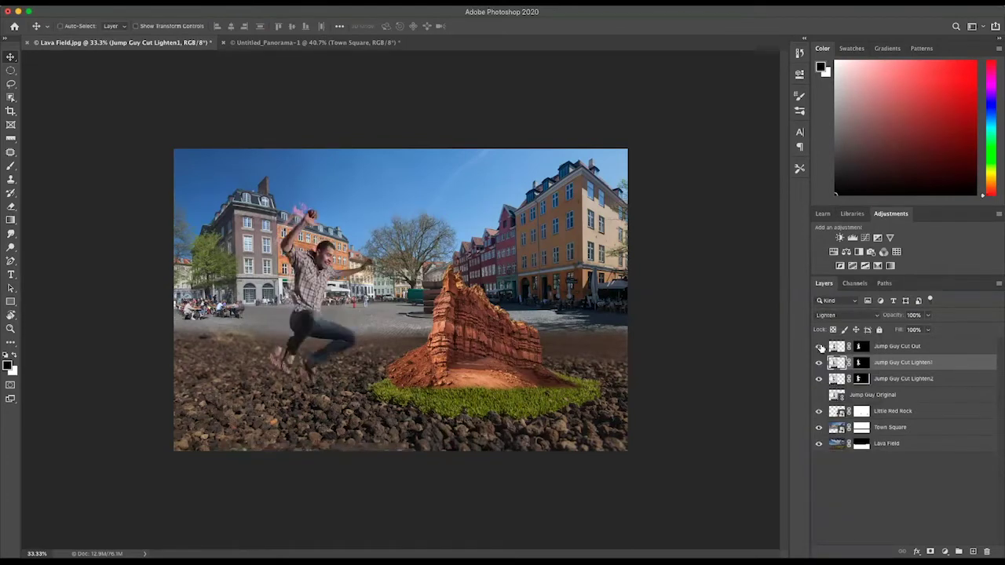
{"action": "left_click", "coordinate": [833, 346]}
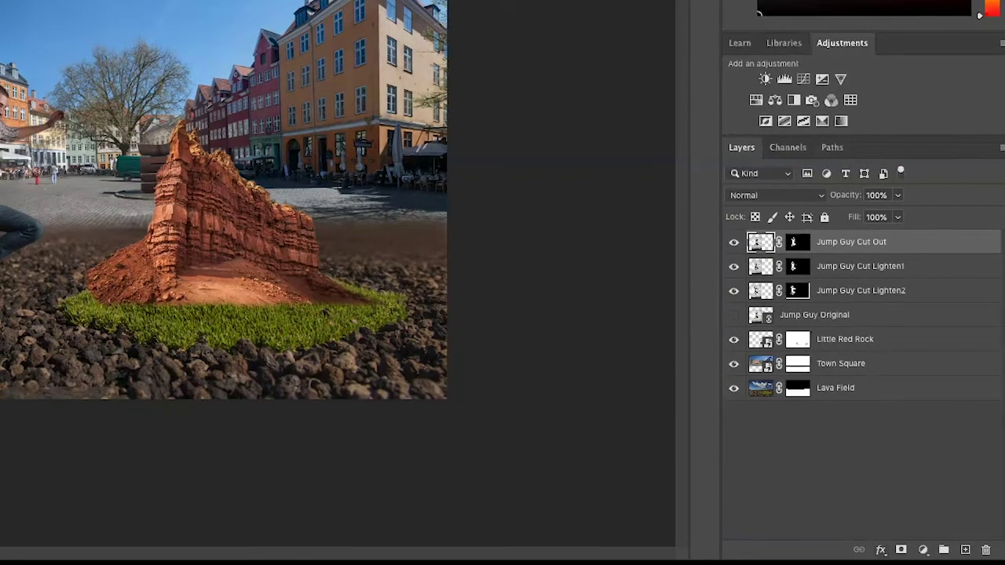
Add a Drop Shadow to Jump Guy Cut Out: 61% opacity, 10 px distance, 26% spread, 59 px size
{"action": "left_click", "coordinate": [881, 549]}
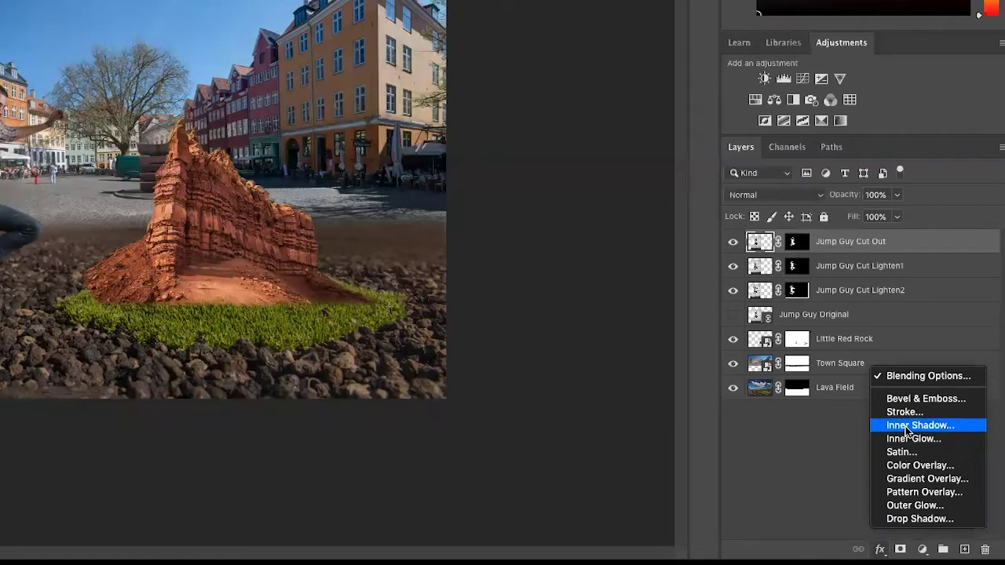
{"action": "left_click", "coordinate": [908, 518]}
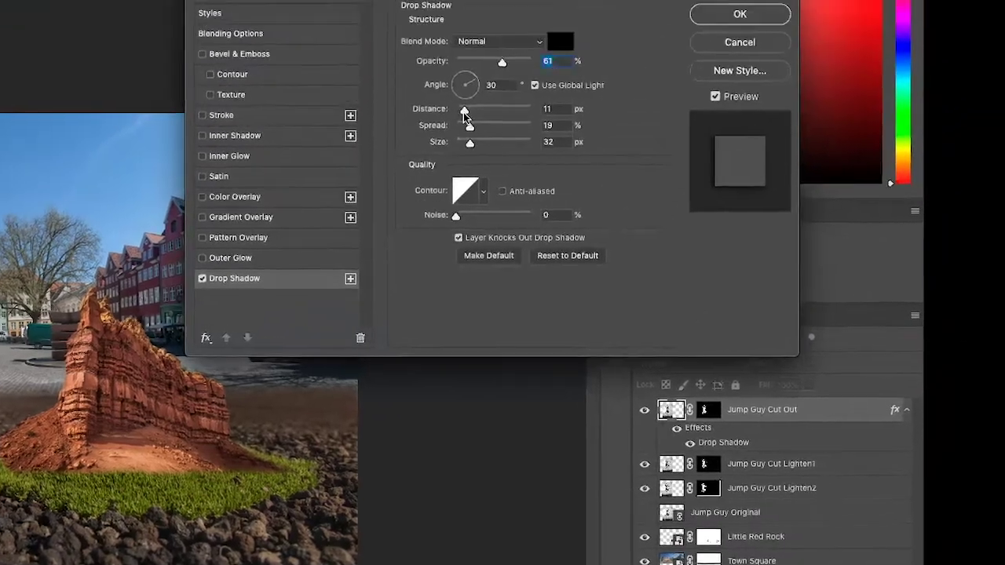
{"action": "left_click_drag", "start_coordinate": [463, 111], "coordinate": [406, 161]}
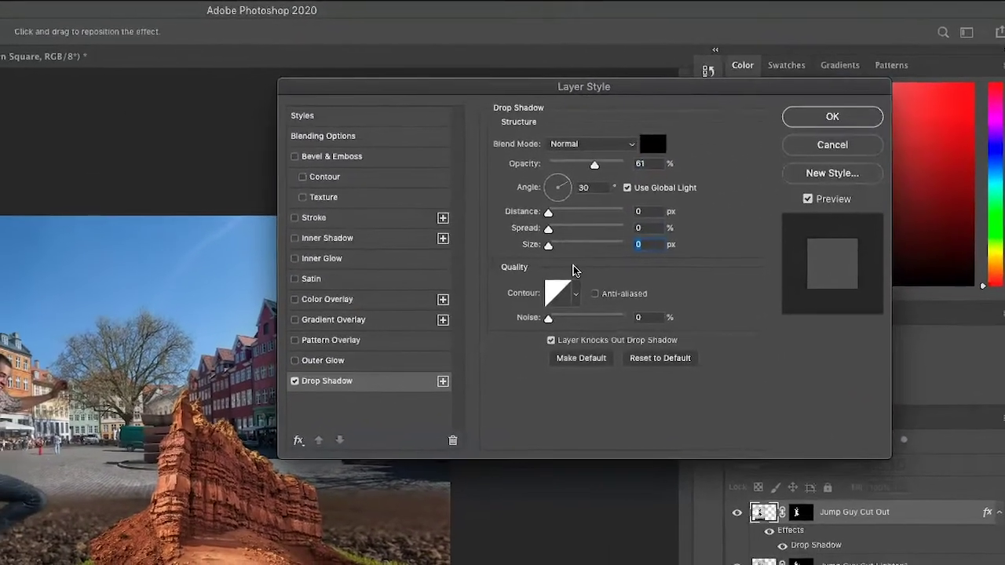
{"action": "left_click", "coordinate": [547, 212]}
{"action": "left_click_drag", "start_coordinate": [620, 191], "coordinate": [689, 211]}
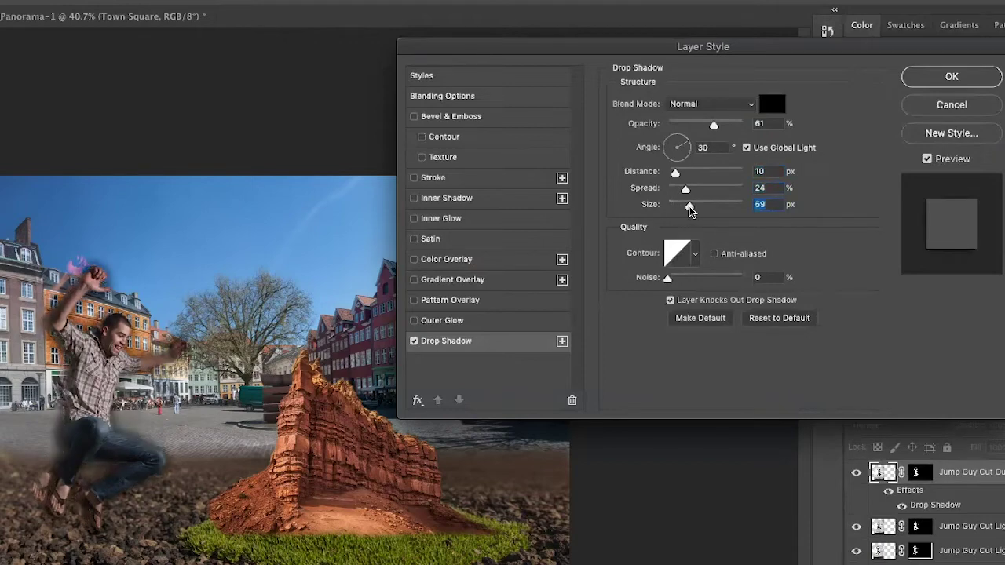
{"action": "left_click_drag", "start_coordinate": [683, 189], "coordinate": [688, 192]}
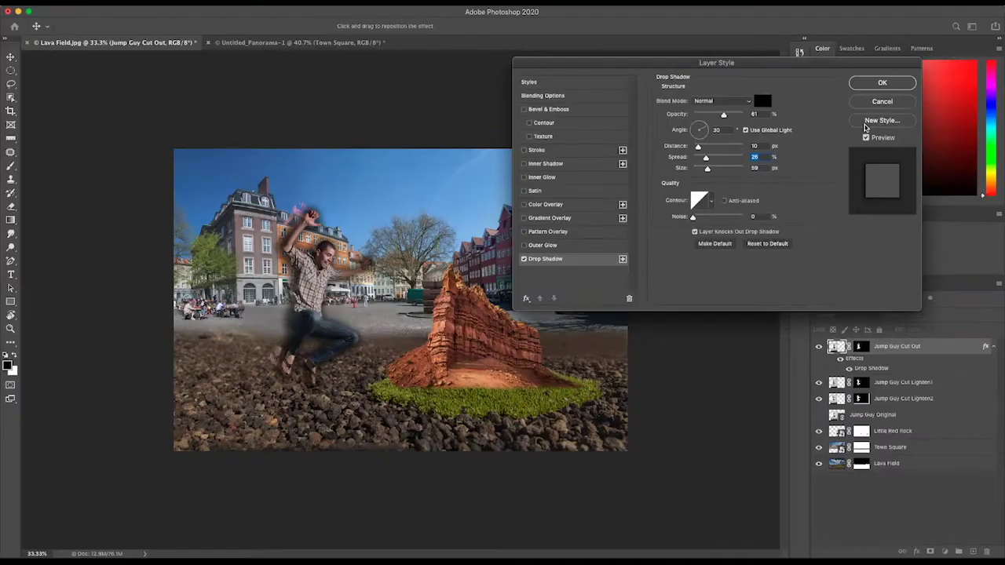
{"action": "left_click", "coordinate": [882, 82]}
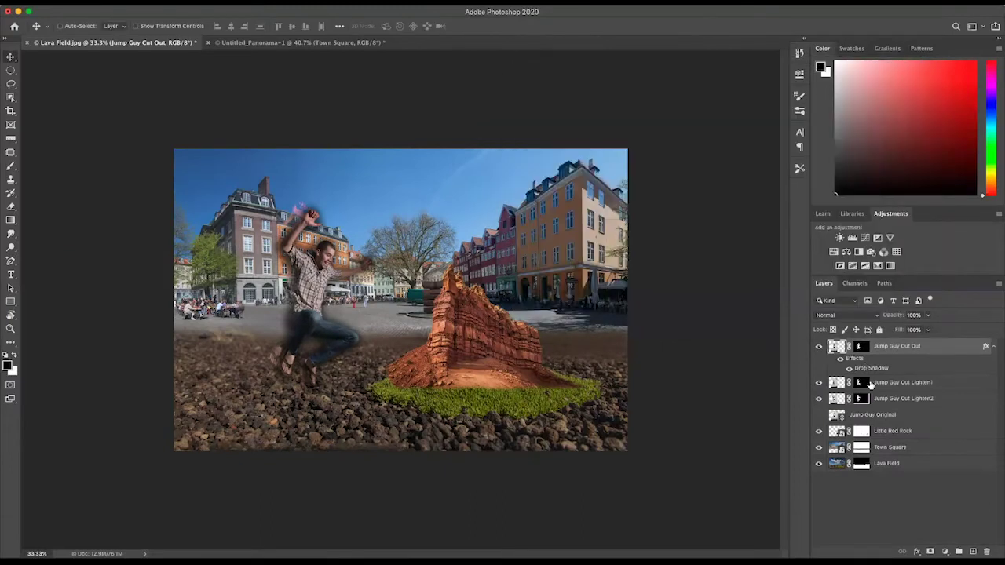
Copy the drop shadow effect onto Lighten1 and Lighten2, then toggle the jumper layers to compare
{"action": "left_click_drag", "start_coordinate": [856, 359], "coordinate": [861, 383]}
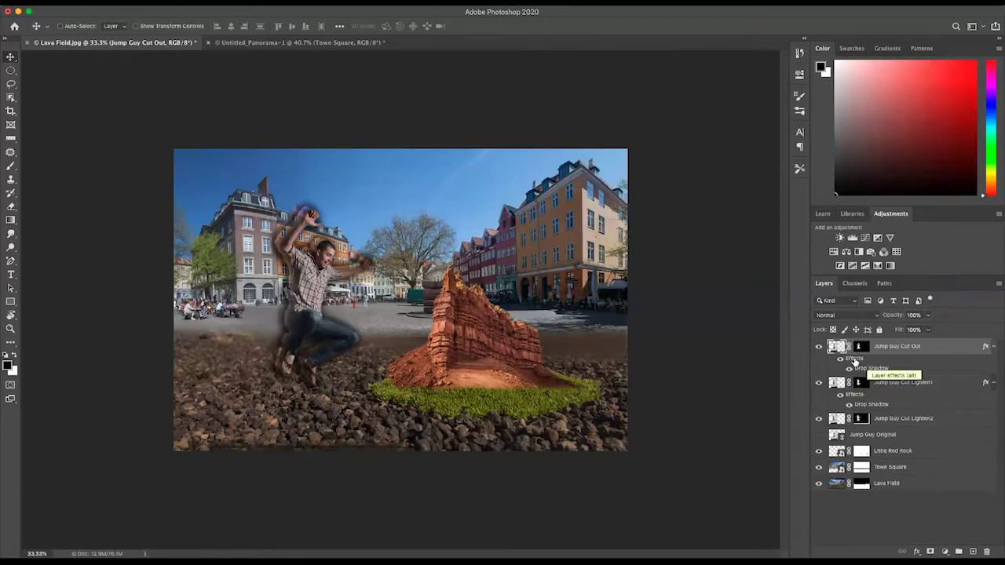
{"action": "left_click_drag", "start_coordinate": [857, 395], "coordinate": [861, 421]}
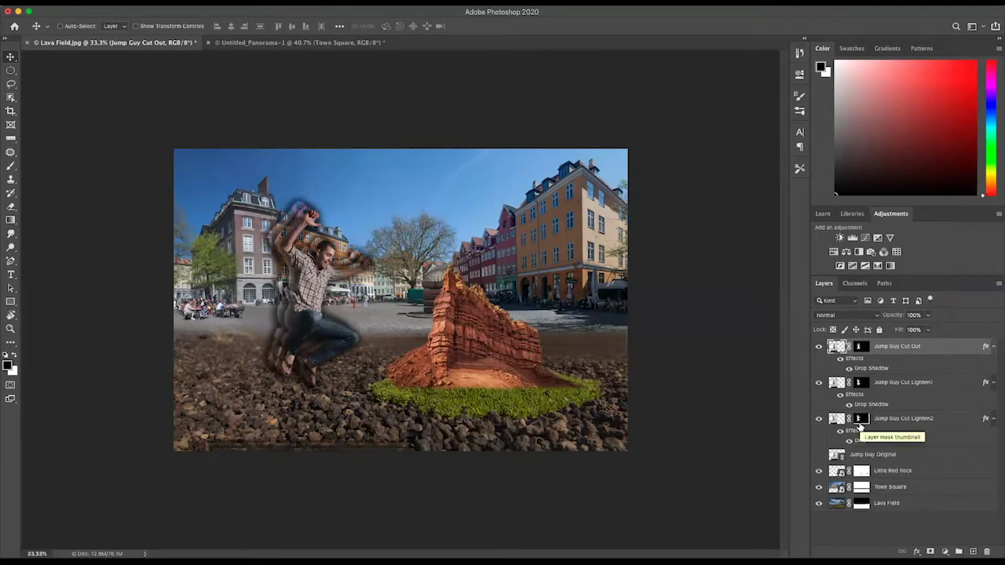
{"action": "left_click", "coordinate": [818, 347]}
{"action": "left_click", "coordinate": [818, 383]}
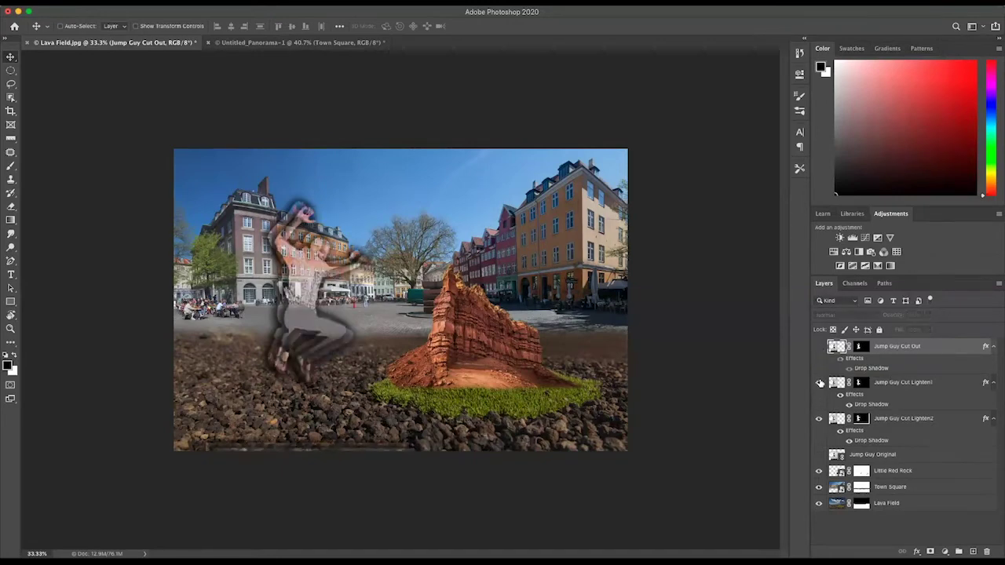
{"action": "left_click", "coordinate": [838, 420]}
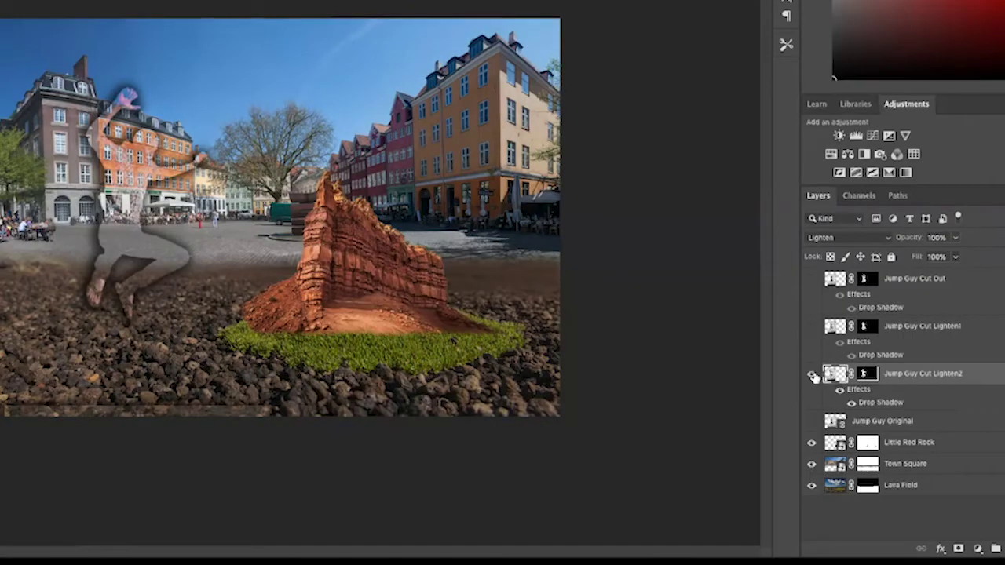
{"action": "left_click", "coordinate": [810, 326]}
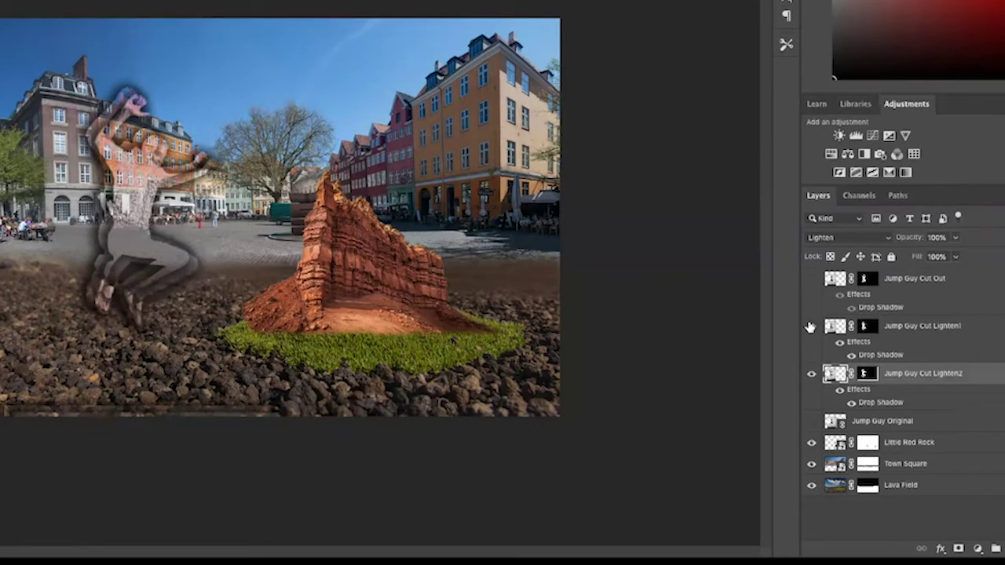
{"action": "left_click", "coordinate": [810, 278]}
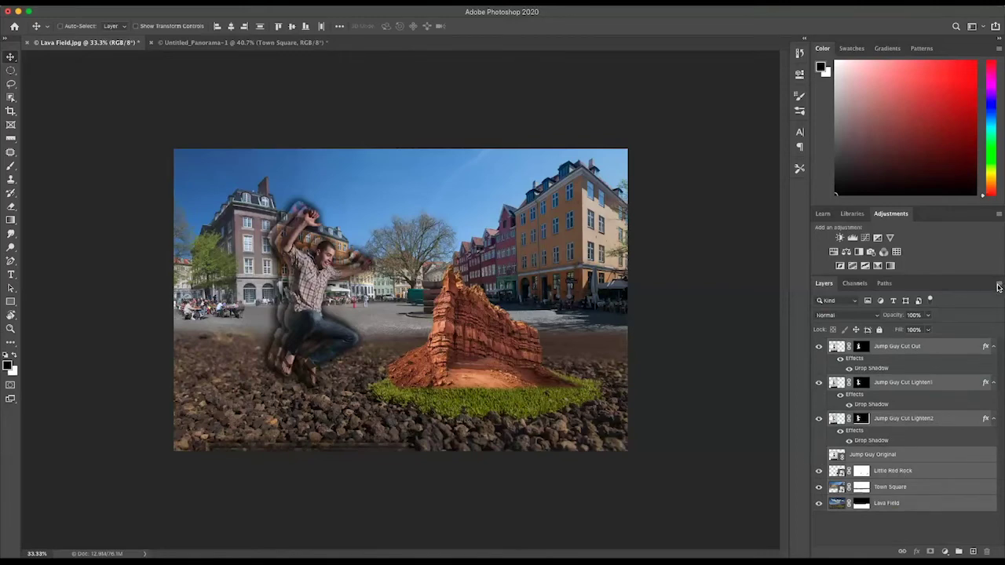
Convert the layers into a smart object named Crazy Master, and name its copy Crazy Master Clipped Mask
{"action": "left_click", "coordinate": [998, 284]}
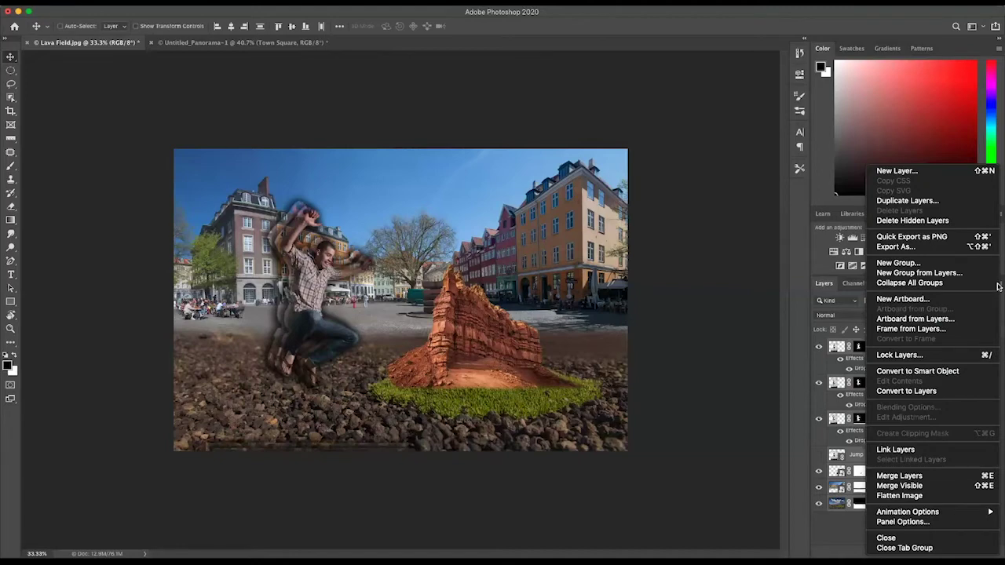
{"action": "left_click", "coordinate": [909, 371]}
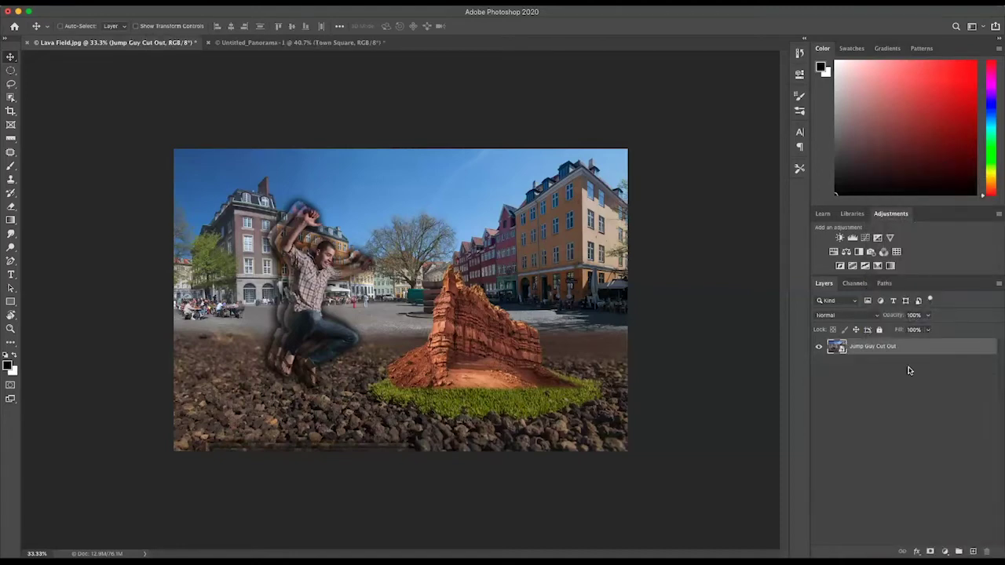
{"action": "double_click", "coordinate": [871, 346]}
{"action": "type", "text": "Crazy Master"}
{"action": "key", "text": "Return"}
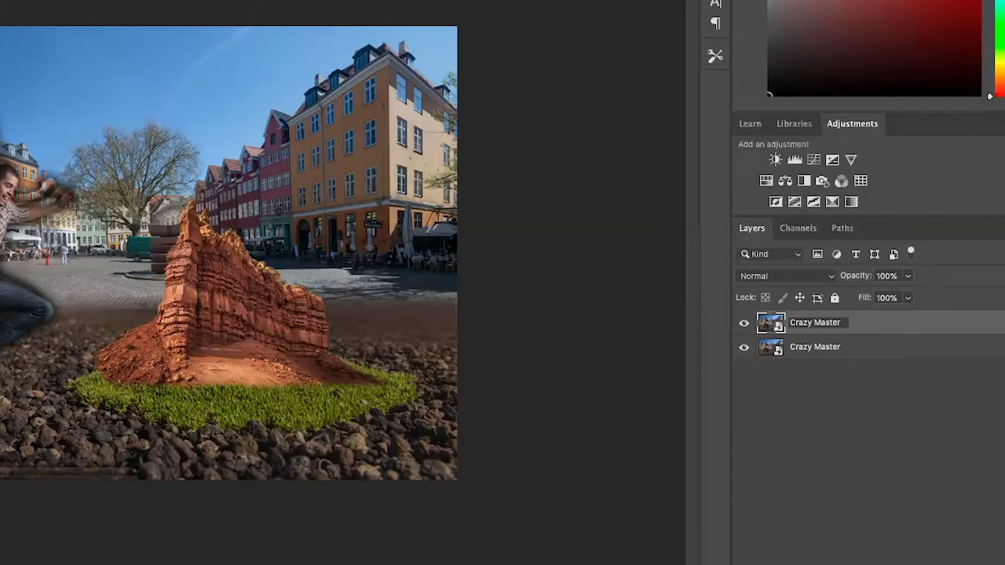
{"action": "type", "text": "Clip"}
{"action": "type", "text": "pd"}
{"action": "type", "text": "d Mask"}
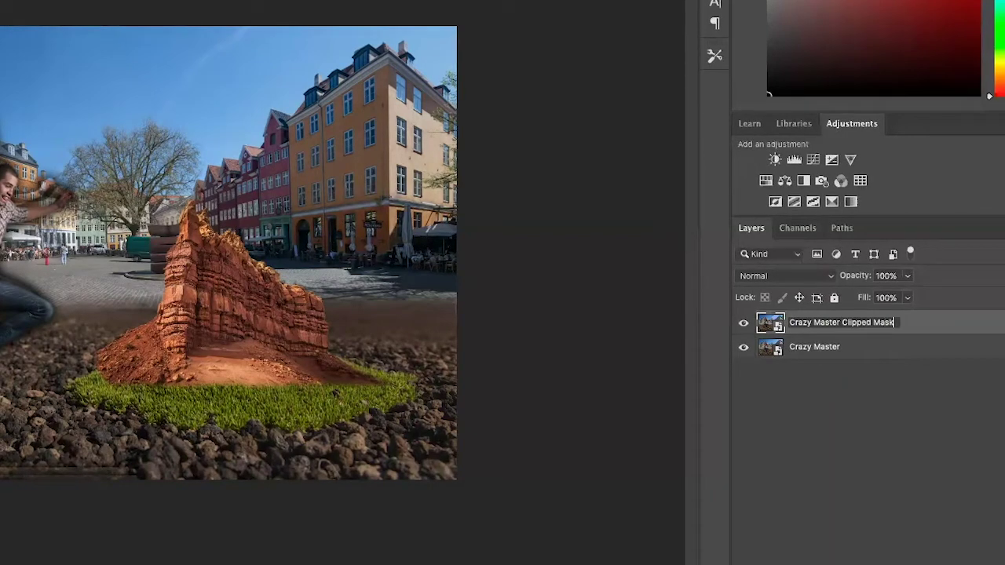
{"action": "key", "text": "Return"}
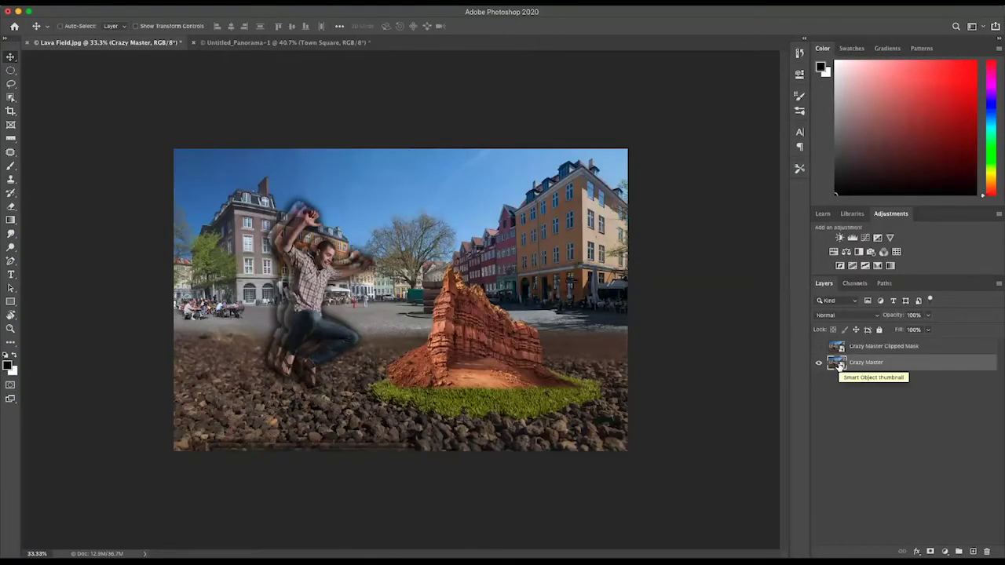
Type CRAZY as a new text layer on the canvas
{"action": "key", "text": "t"}
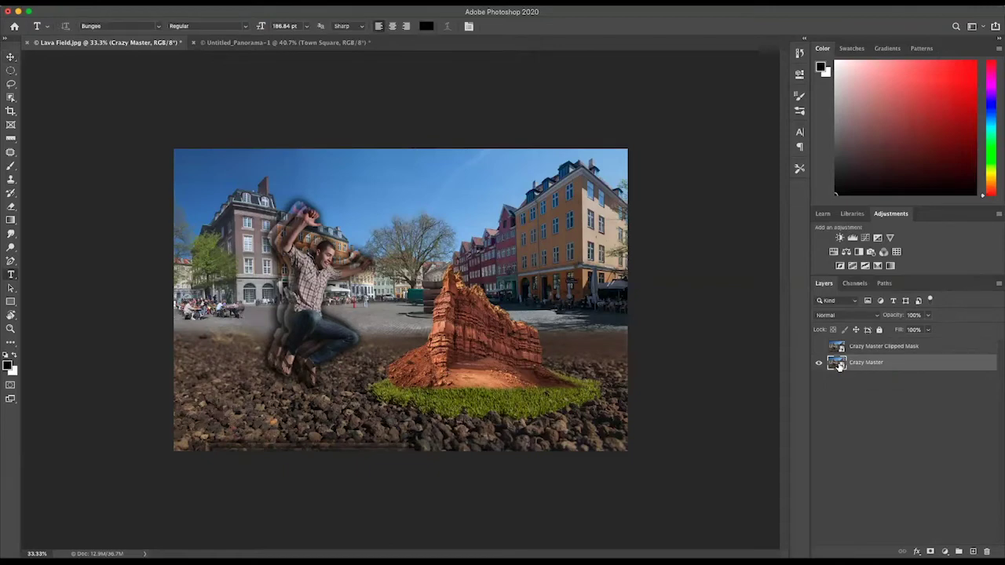
{"action": "left_click", "coordinate": [245, 289]}
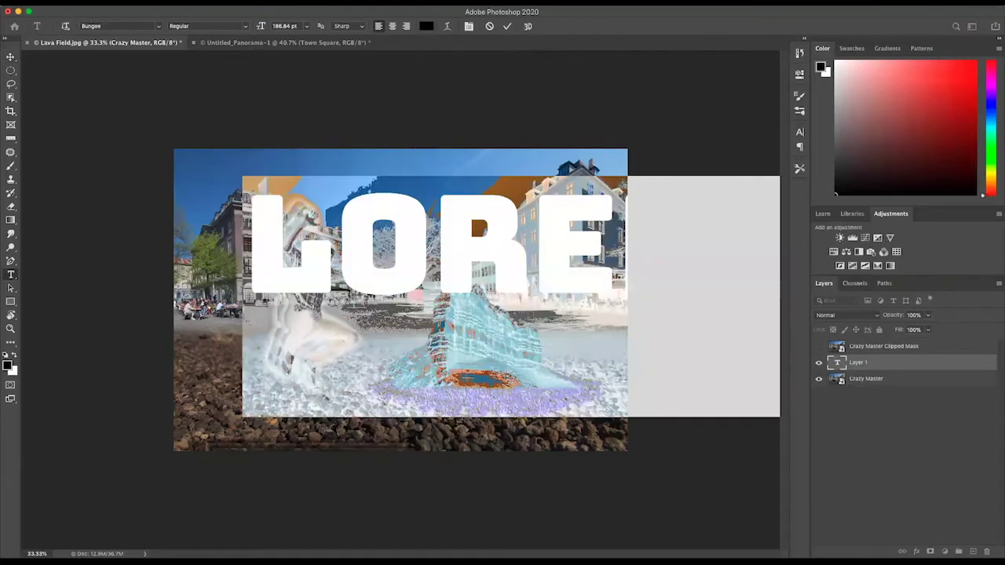
{"action": "type", "text": "CRA"}
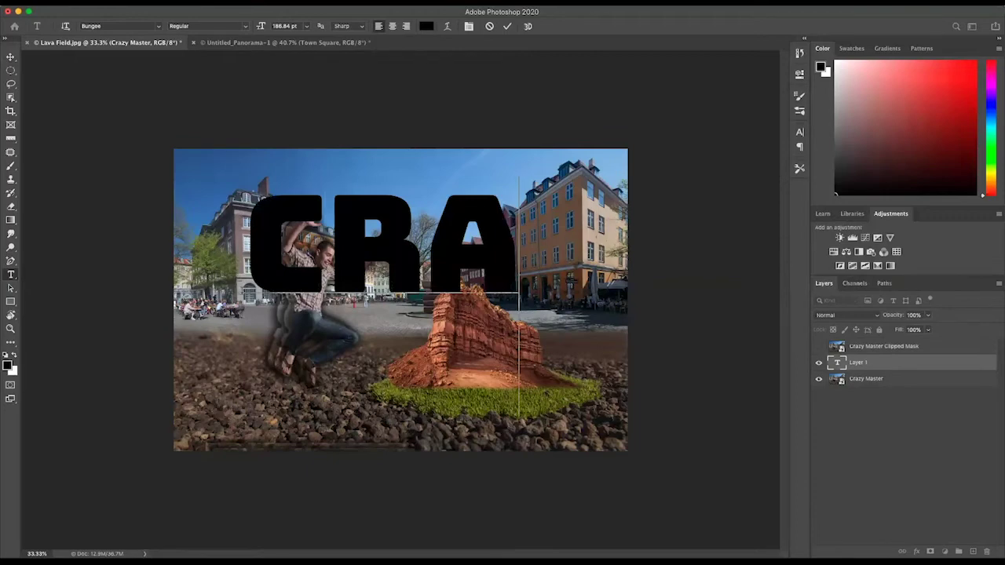
{"action": "type", "text": "ZY"}
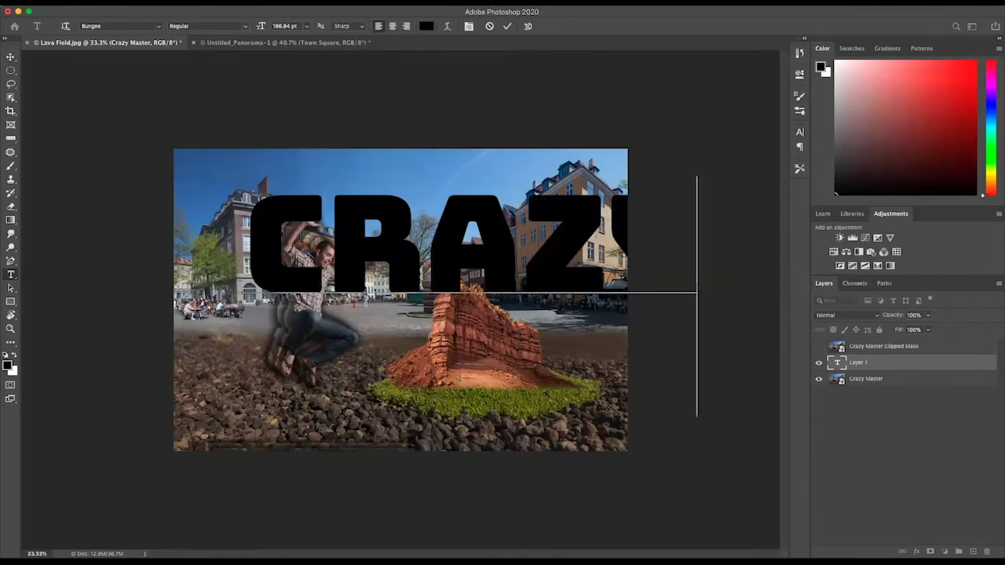
{"action": "left_click", "coordinate": [506, 26]}
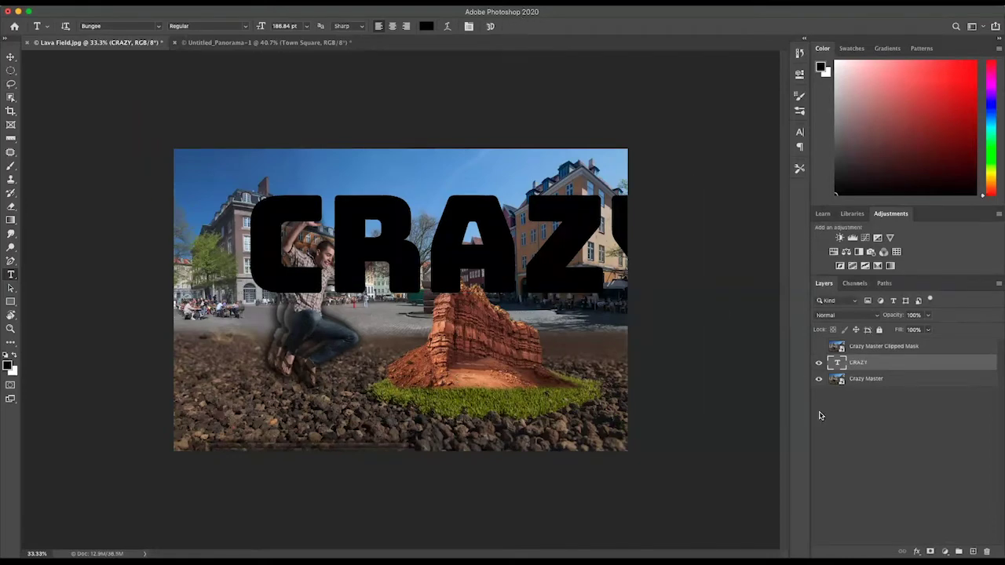
Free-transform CRAZY, stretching it vertically to fill most of the canvas height
{"action": "key", "text": "super+t"}
{"action": "left_click_drag", "start_coordinate": [378, 257], "coordinate": [322, 229]}
{"action": "left_click_drag", "start_coordinate": [399, 381], "coordinate": [399, 551]}
{"action": "left_click_drag", "start_coordinate": [399, 141], "coordinate": [400, 55]}
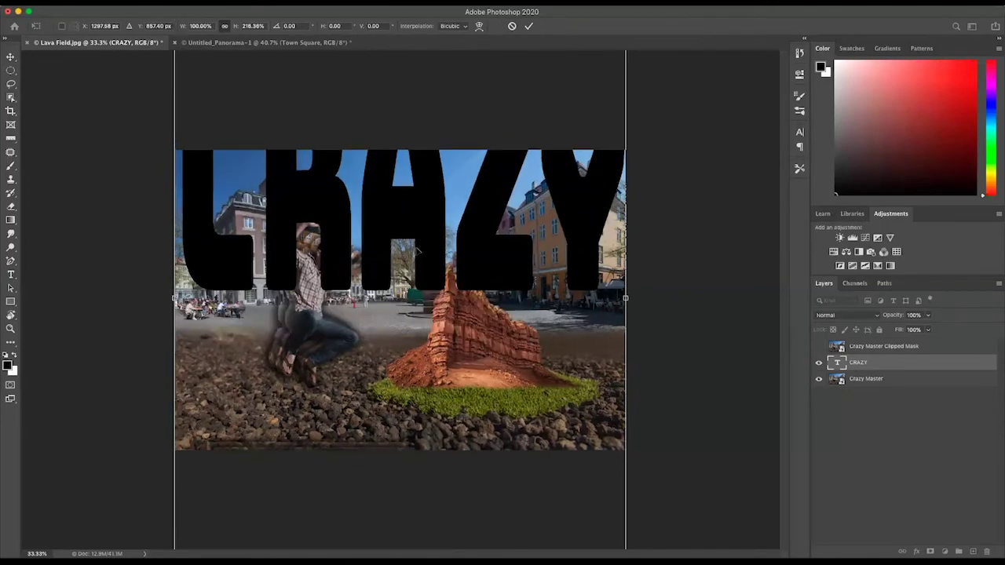
{"action": "key", "text": "super+minus"}
{"action": "key", "text": "super+minus"}
{"action": "left_click_drag", "start_coordinate": [400, 174], "coordinate": [400, 224]}
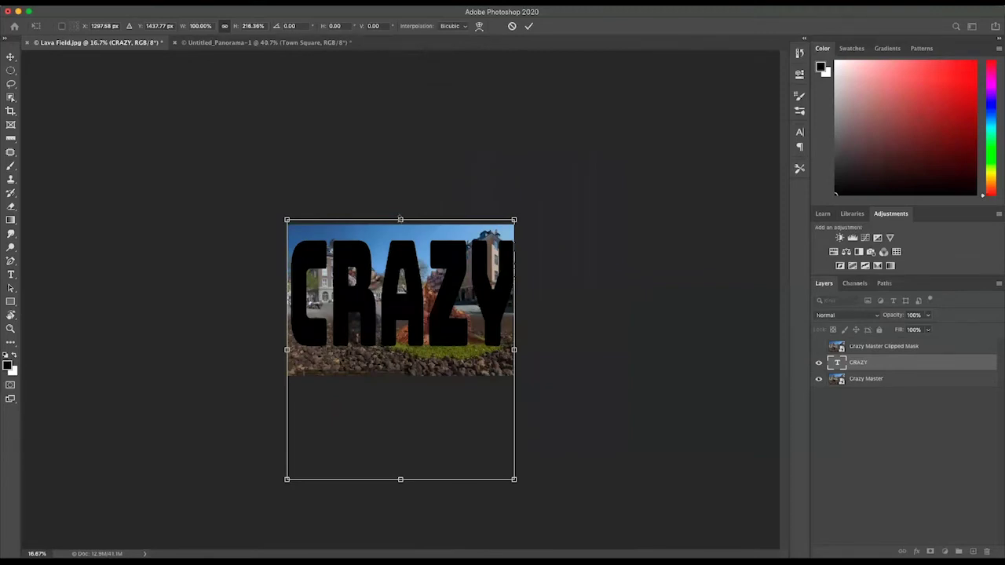
{"action": "left_click_drag", "start_coordinate": [400, 219], "coordinate": [400, 202]}
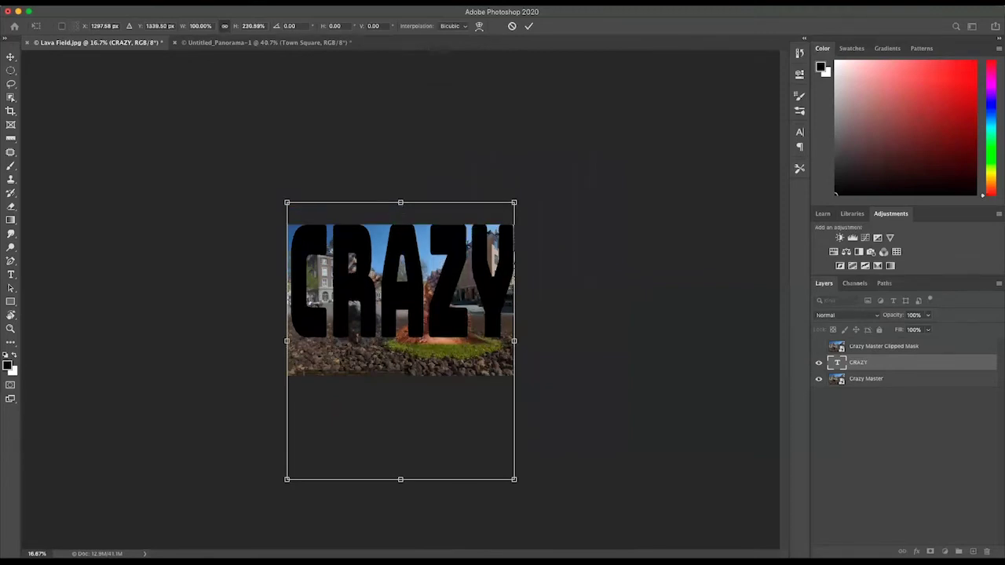
{"action": "left_click_drag", "start_coordinate": [400, 482], "coordinate": [400, 554]}
{"action": "left_click_drag", "start_coordinate": [400, 200], "coordinate": [400, 199]}
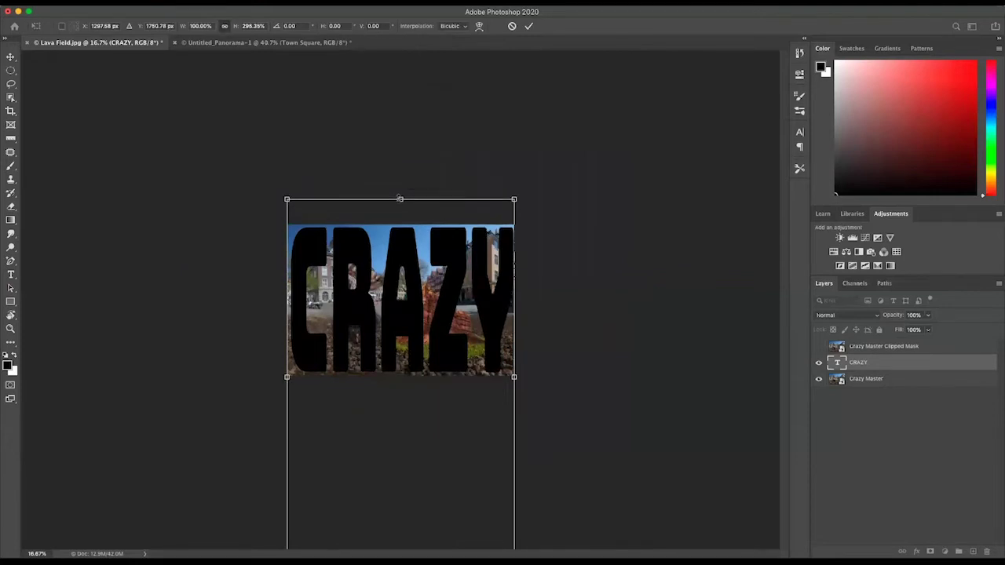
{"action": "key", "text": "Return"}
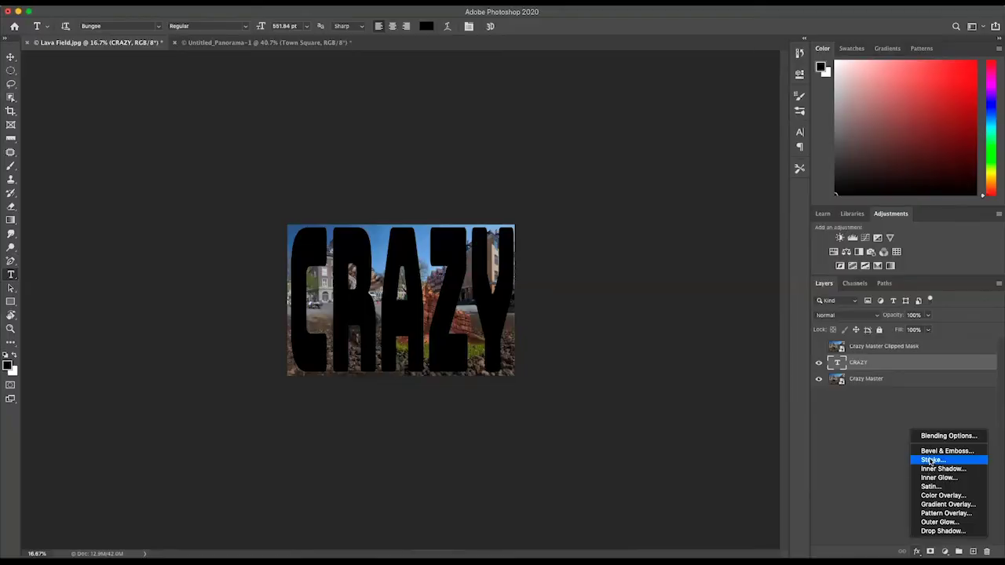
Give the CRAZY text layer a 4 px white stroke positioned inside the letters
{"action": "left_click", "coordinate": [931, 460]}
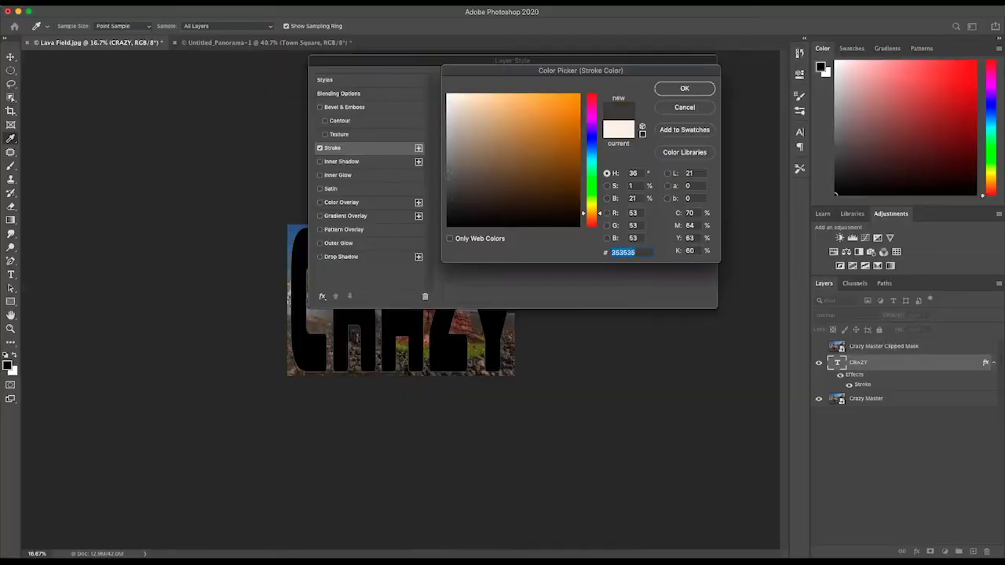
{"action": "left_click", "coordinate": [685, 93]}
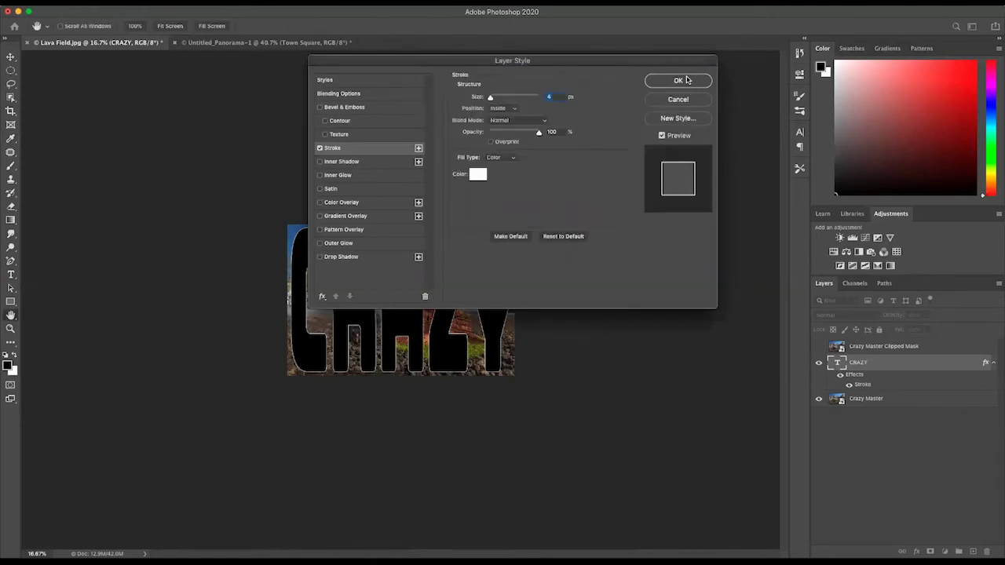
{"action": "left_click", "coordinate": [680, 79]}
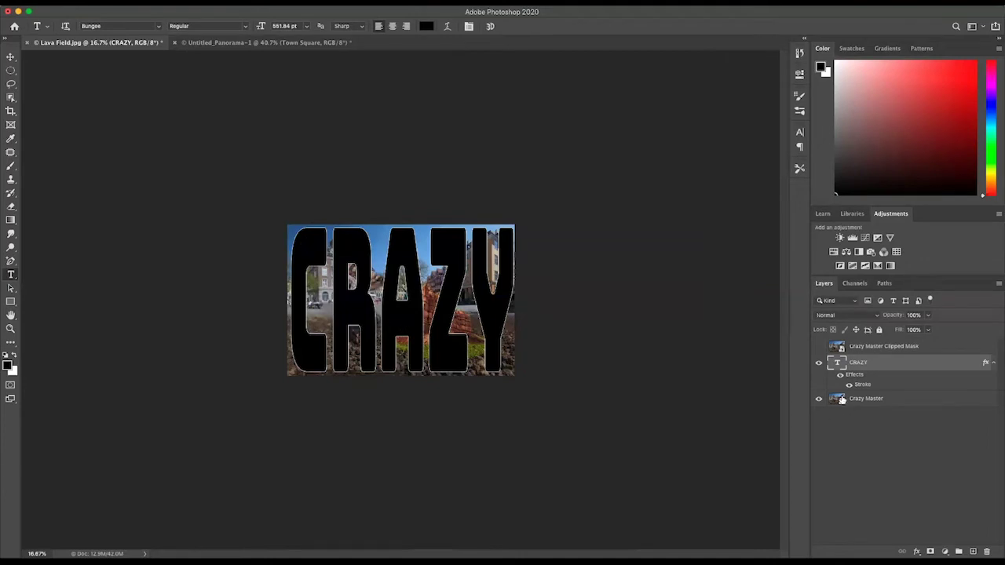
{"action": "left_click", "coordinate": [838, 348]}
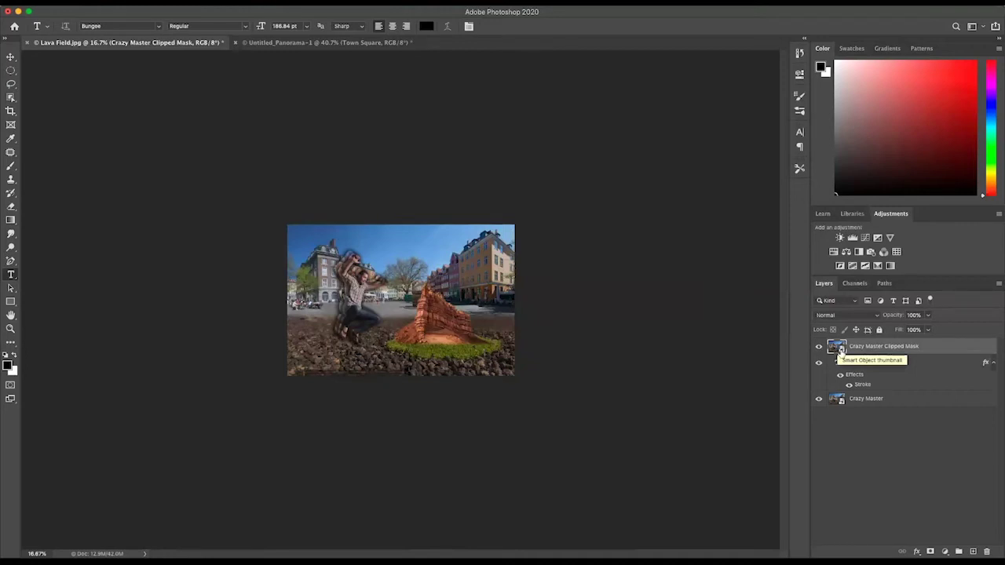
Apply Create Clipping Mask from the Layers panel menu so the photo fills the CRAZY letters
{"action": "left_click", "coordinate": [998, 285]}
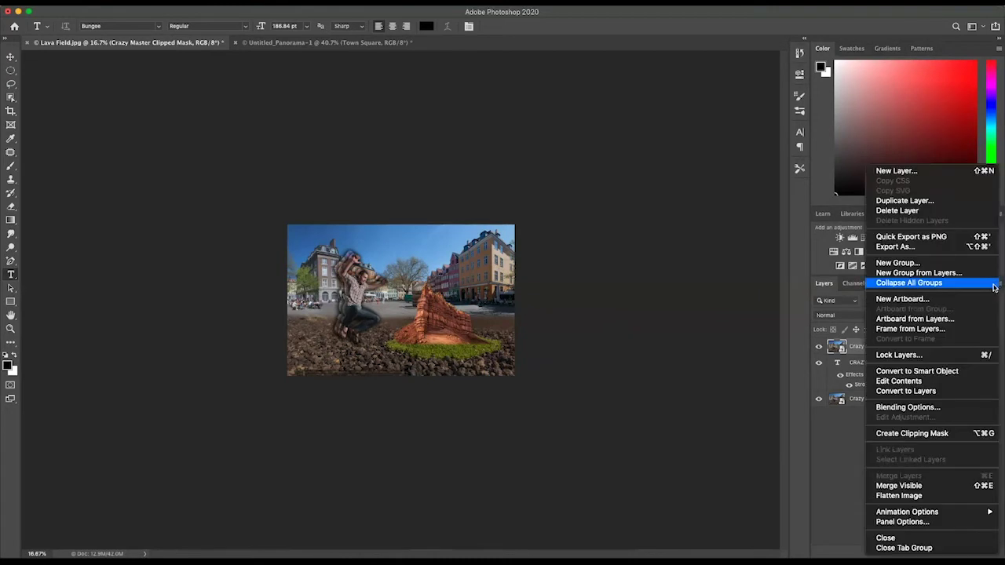
{"action": "left_click", "coordinate": [930, 435]}
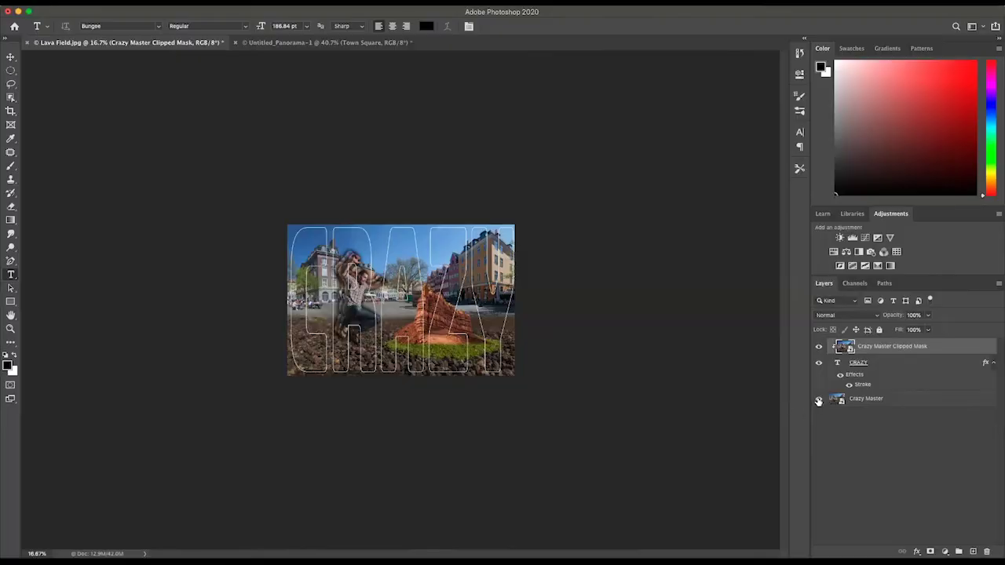
Hide Crazy Master, zoom to 50% and toggle it to compare, then add Hue/Saturation
{"action": "left_click", "coordinate": [819, 400]}
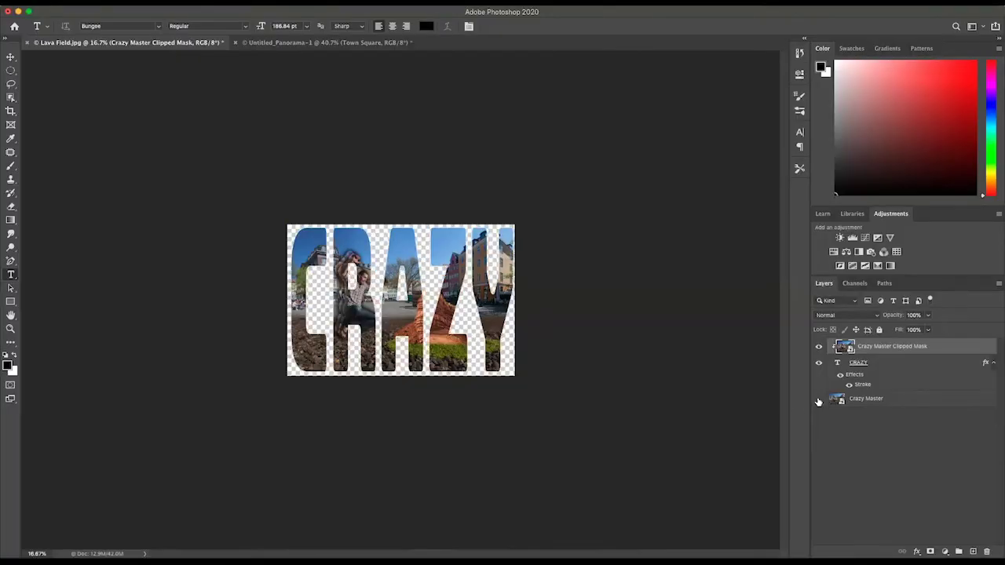
{"action": "left_click", "coordinate": [819, 401]}
{"action": "left_click", "coordinate": [819, 400]}
{"action": "key", "text": "super+plus"}
{"action": "key", "text": "super+plus"}
{"action": "key", "text": "super+plus"}
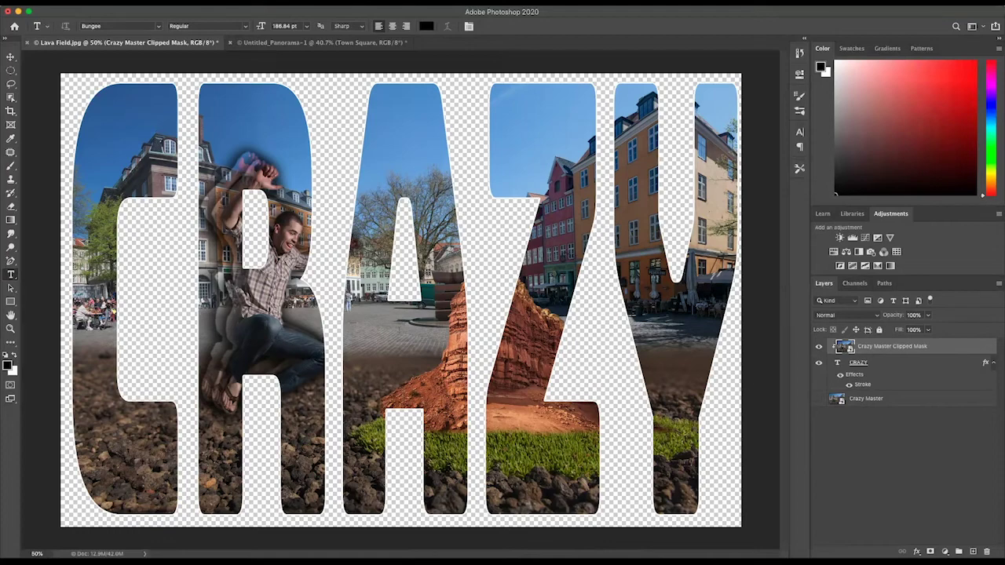
{"action": "left_click", "coordinate": [818, 401]}
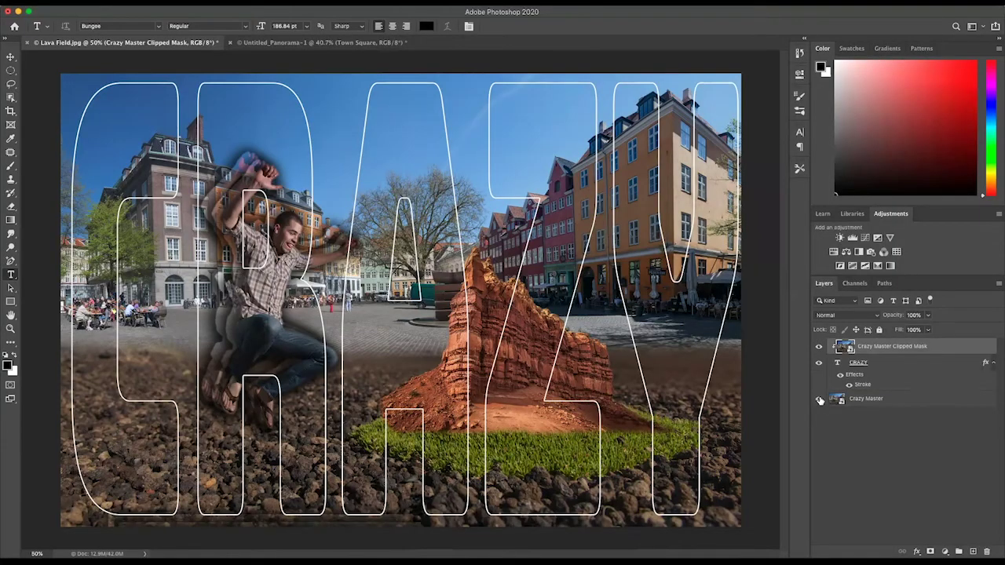
{"action": "left_click", "coordinate": [820, 400]}
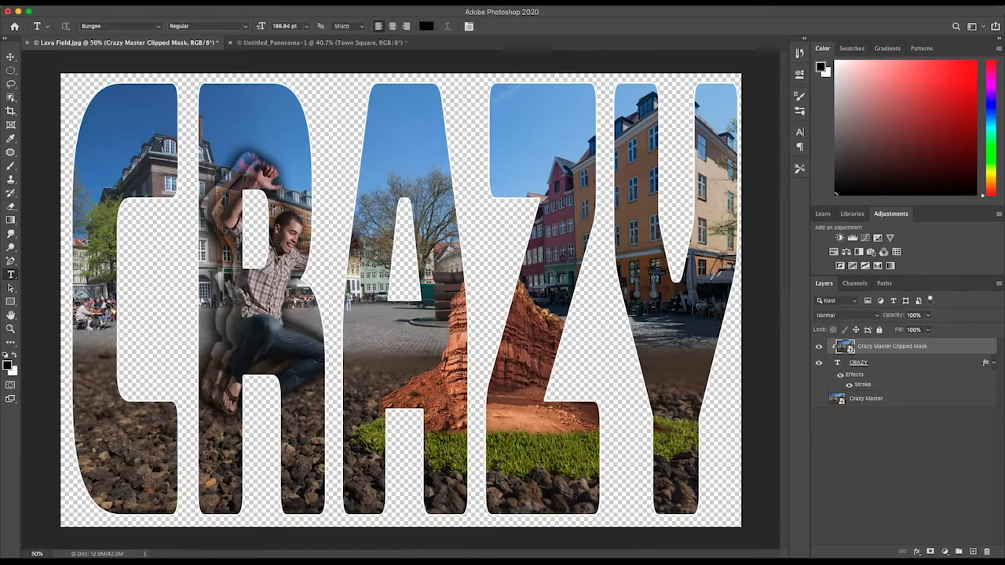
{"action": "left_click", "coordinate": [833, 252]}
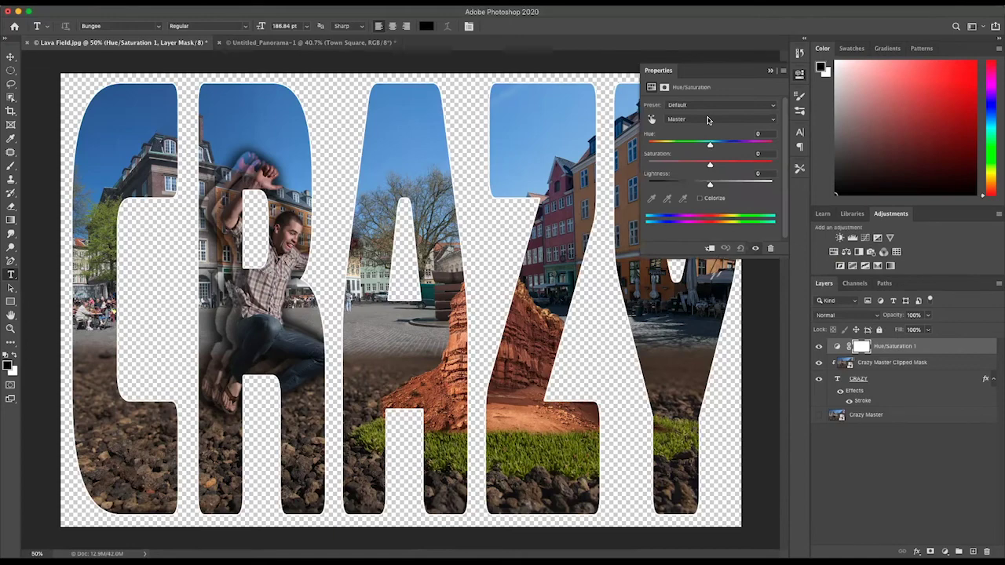
Try a -27 hue shift, reset it, then apply the Cyanotype preset
{"action": "left_click_drag", "start_coordinate": [710, 146], "coordinate": [659, 146]}
{"action": "left_click", "coordinate": [740, 248]}
{"action": "left_click", "coordinate": [697, 105]}
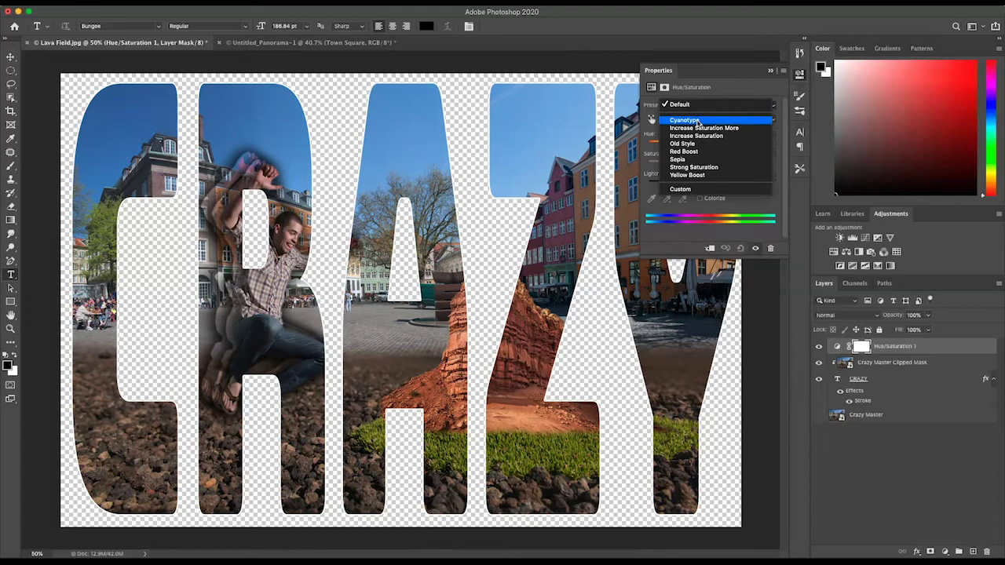
{"action": "left_click", "coordinate": [697, 121]}
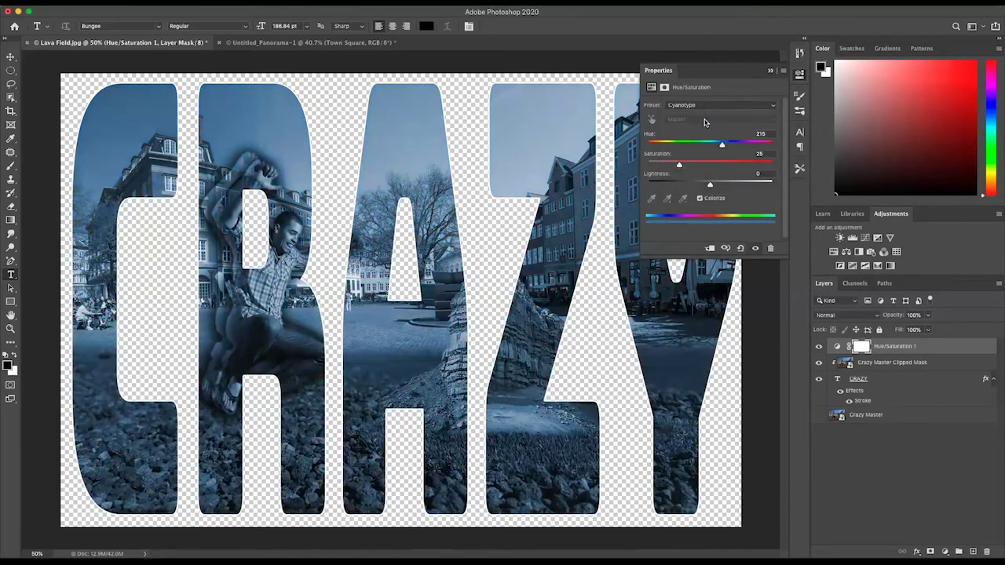
Preview the Increase Saturation More, Increase Saturation, Old Style and Sepia presets
{"action": "left_click", "coordinate": [706, 105]}
{"action": "key", "text": "Escape"}
{"action": "key", "text": "Down"}
{"action": "key", "text": "Down"}
{"action": "key", "text": "Down"}
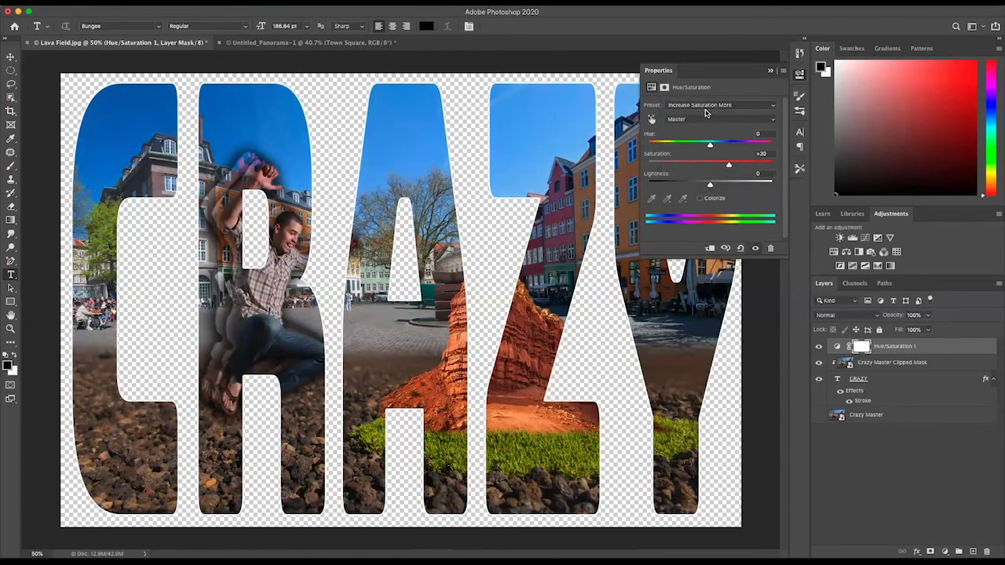
{"action": "left_click", "coordinate": [706, 108]}
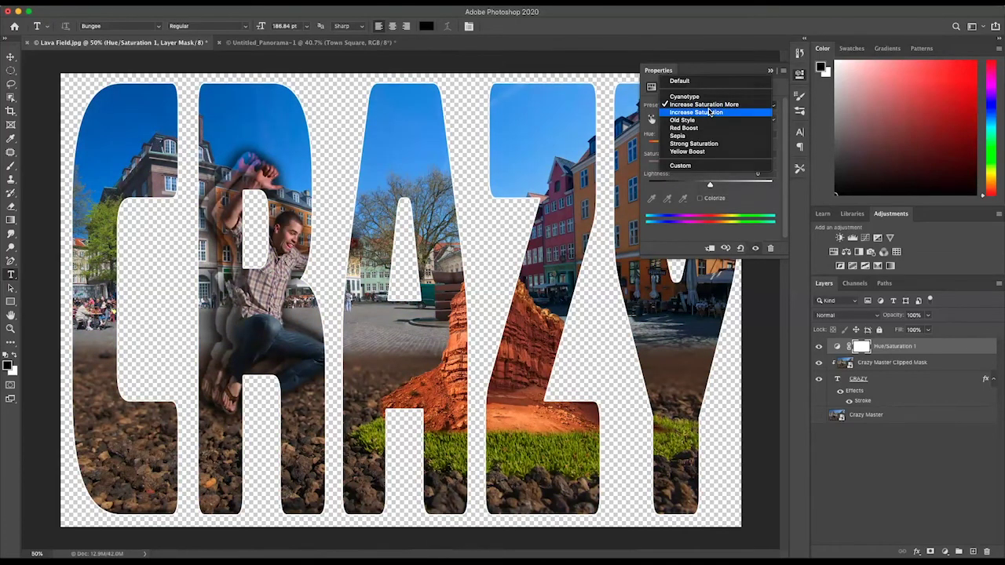
{"action": "left_click", "coordinate": [709, 112]}
{"action": "left_click", "coordinate": [708, 104]}
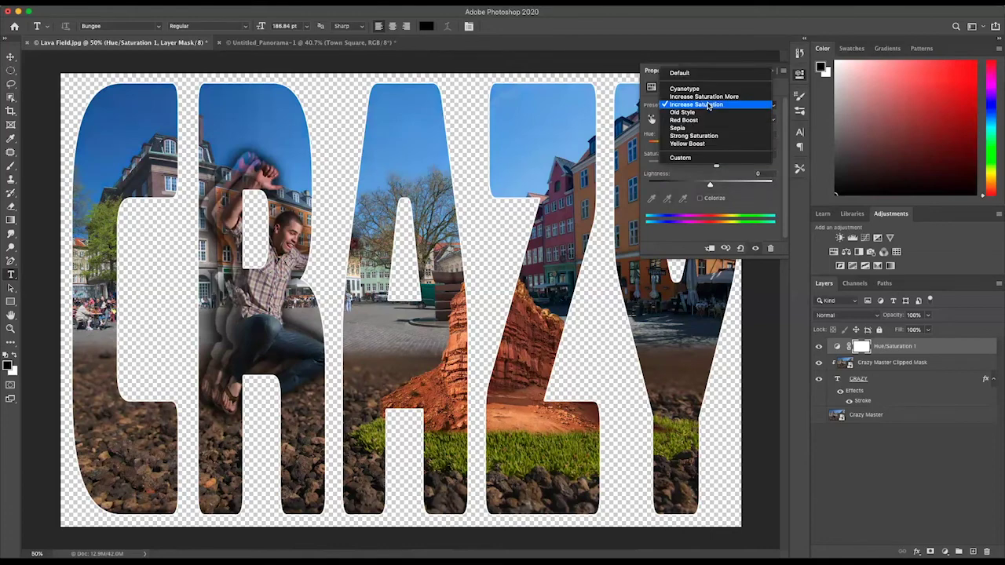
{"action": "left_click", "coordinate": [708, 113]}
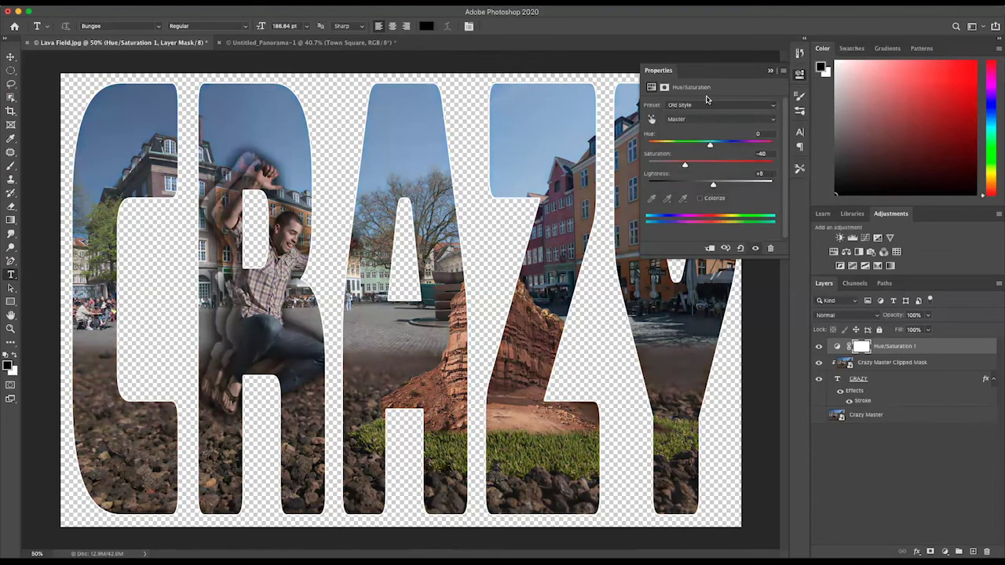
{"action": "left_click", "coordinate": [710, 105]}
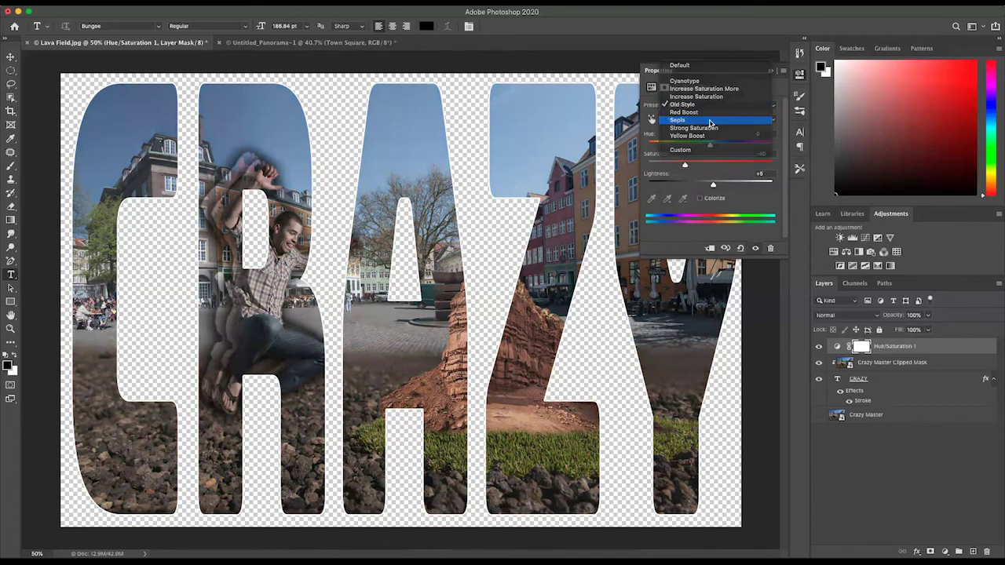
{"action": "left_click", "coordinate": [709, 121]}
Compare Strong Saturation and Yellow Boost, then settle on Cyanotype and close Properties
{"action": "left_click", "coordinate": [709, 106]}
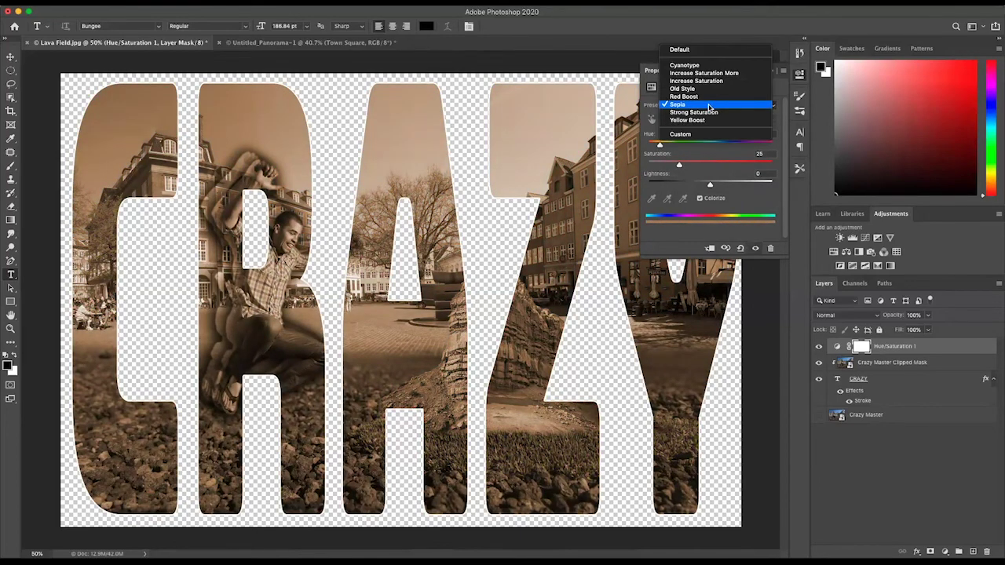
{"action": "left_click", "coordinate": [710, 113]}
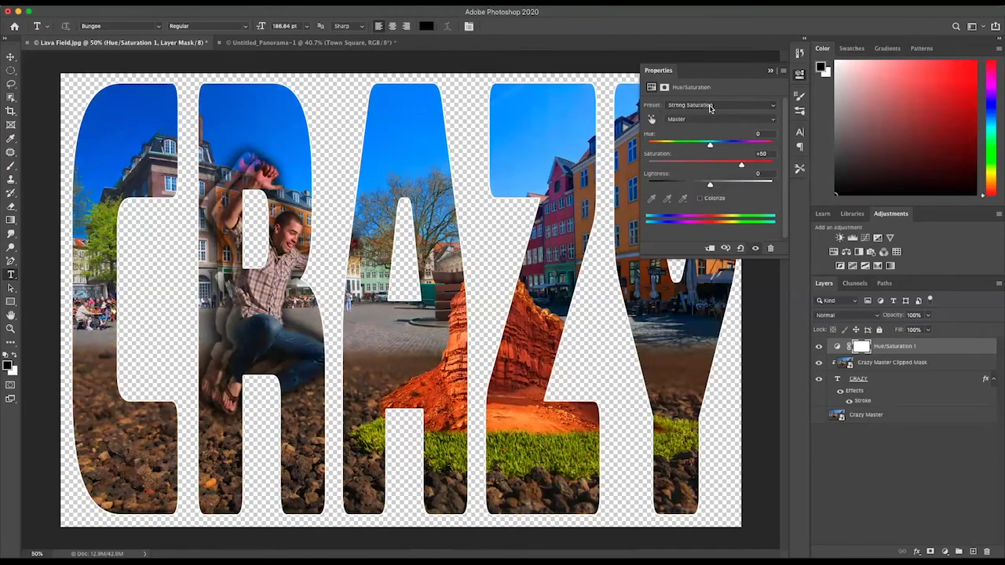
{"action": "left_click", "coordinate": [709, 106]}
{"action": "left_click", "coordinate": [705, 113]}
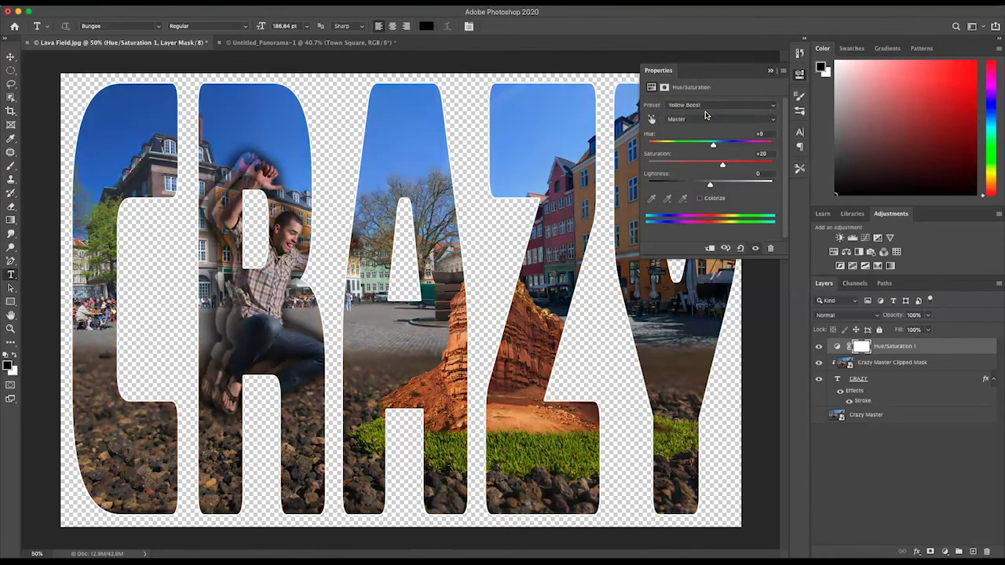
{"action": "left_click", "coordinate": [706, 105]}
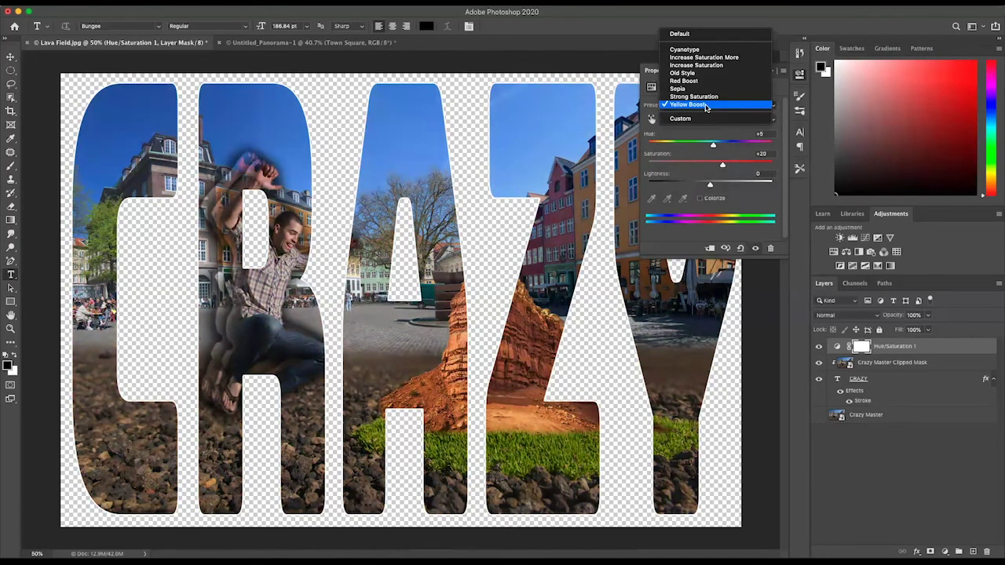
{"action": "left_click", "coordinate": [707, 50]}
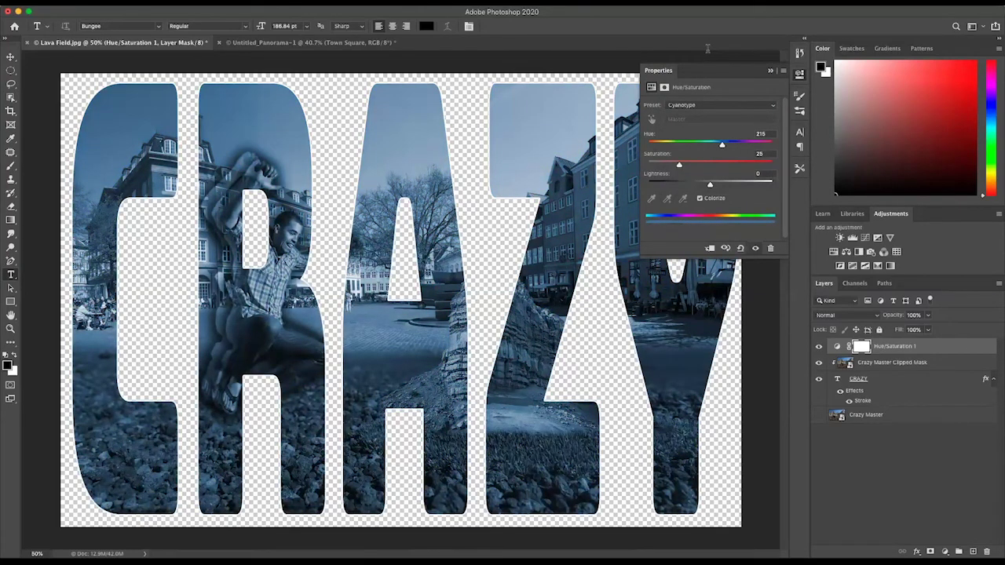
{"action": "left_click", "coordinate": [769, 70]}
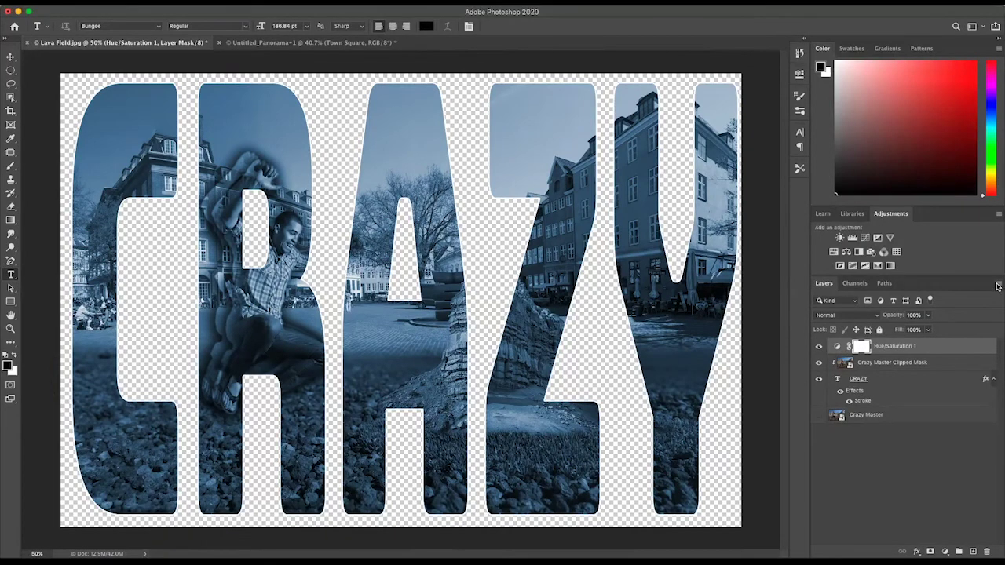
Clip Hue/Saturation 1 to the photo layer and make Crazy Master visible again
{"action": "left_click", "coordinate": [997, 286]}
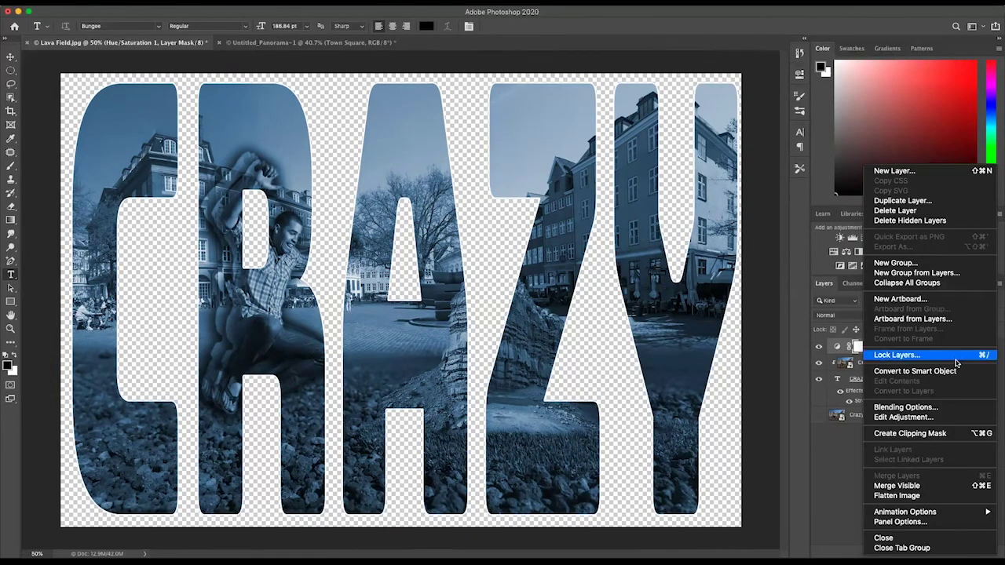
{"action": "left_click", "coordinate": [907, 439]}
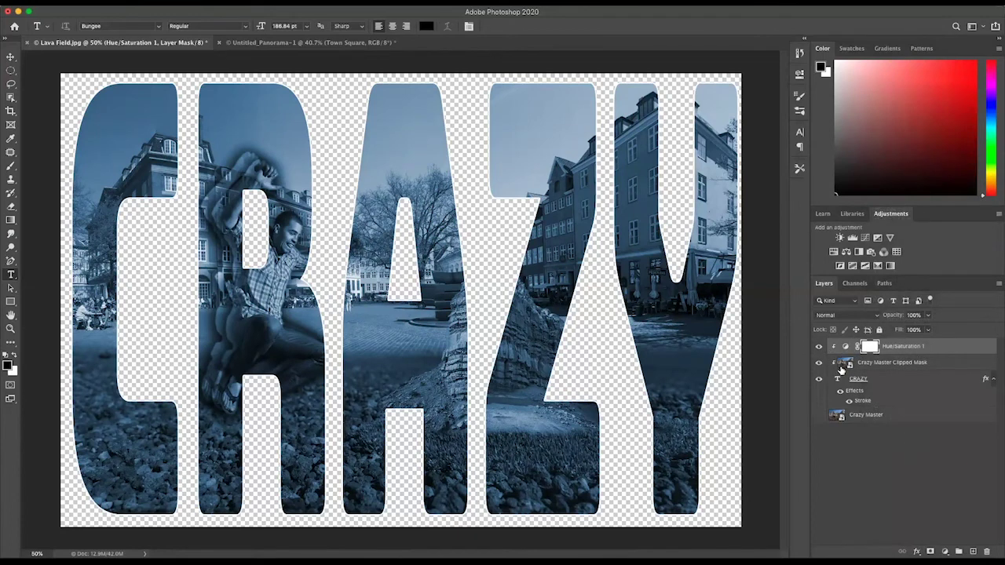
{"action": "left_click", "coordinate": [819, 415]}
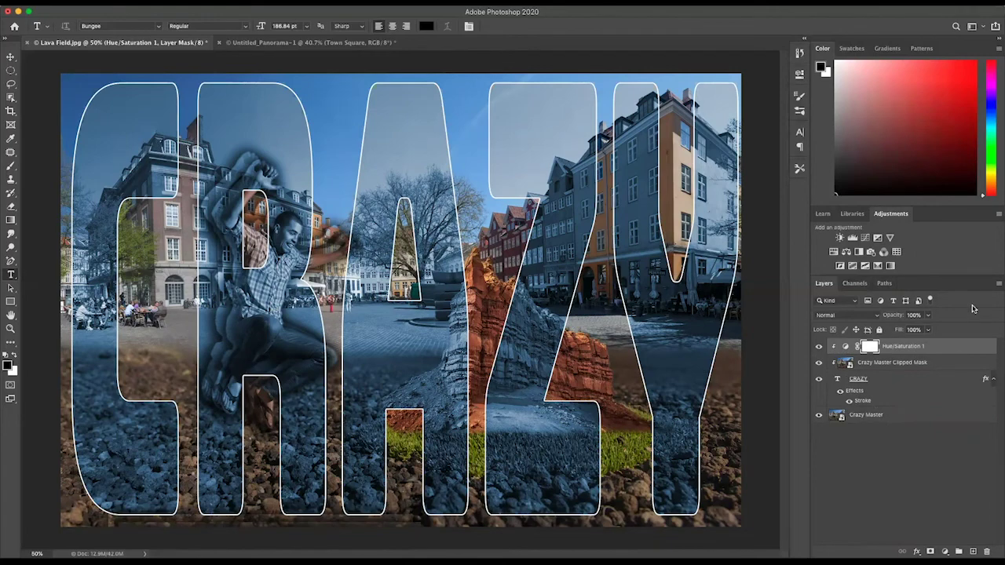
{"action": "left_click", "coordinate": [998, 283]}
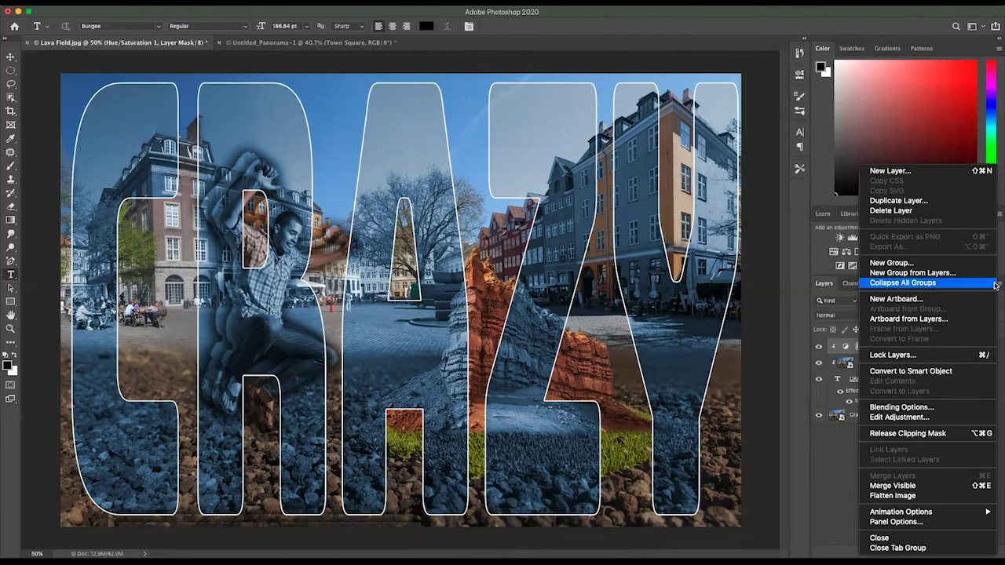
{"action": "left_click", "coordinate": [899, 434]}
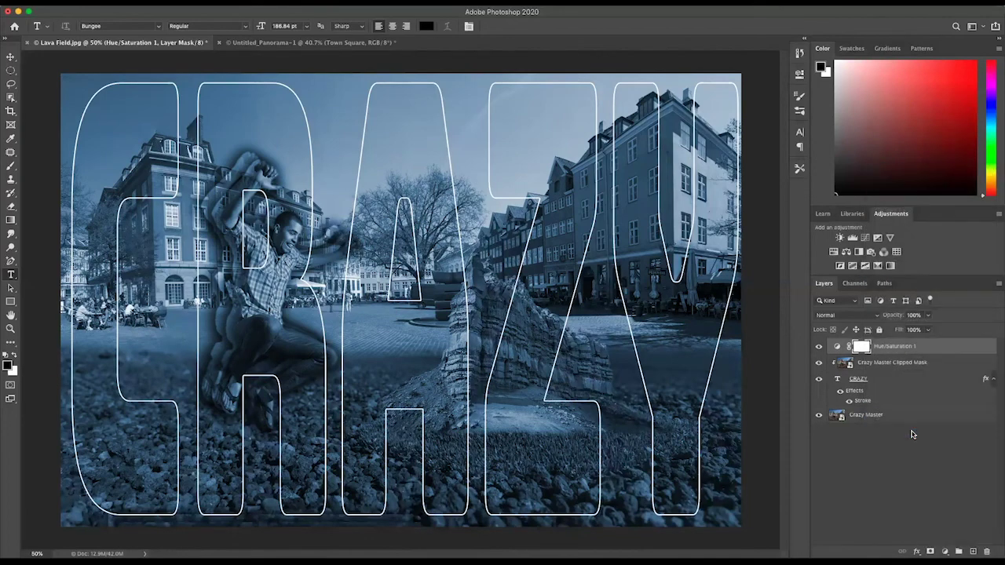
{"action": "left_click", "coordinate": [914, 434]}
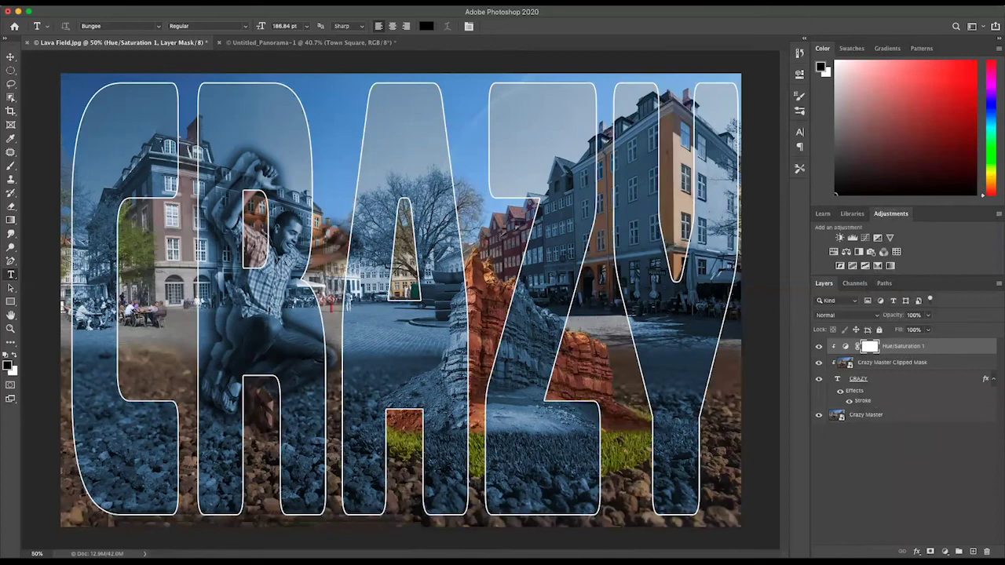
{"action": "key", "text": "super+minus"}
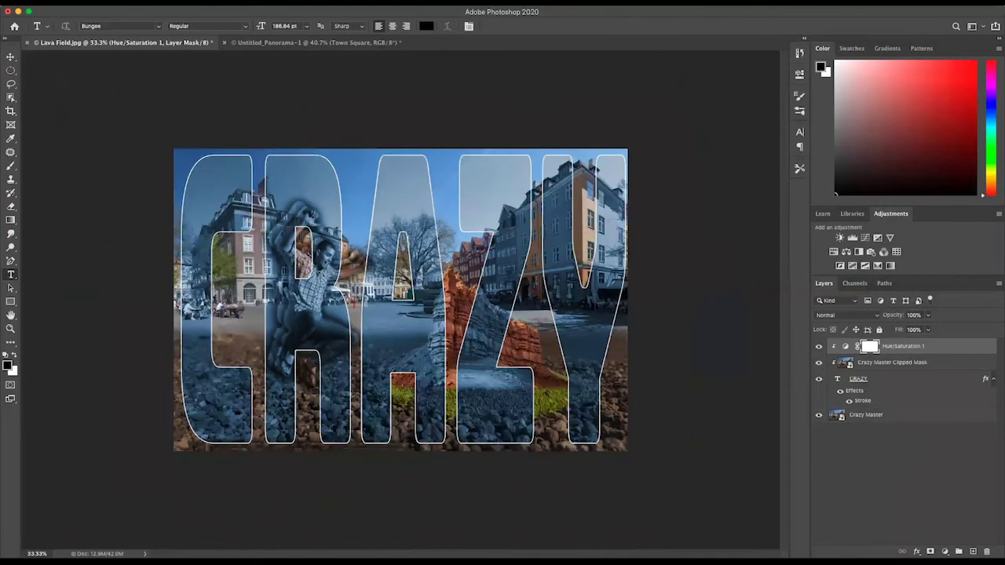